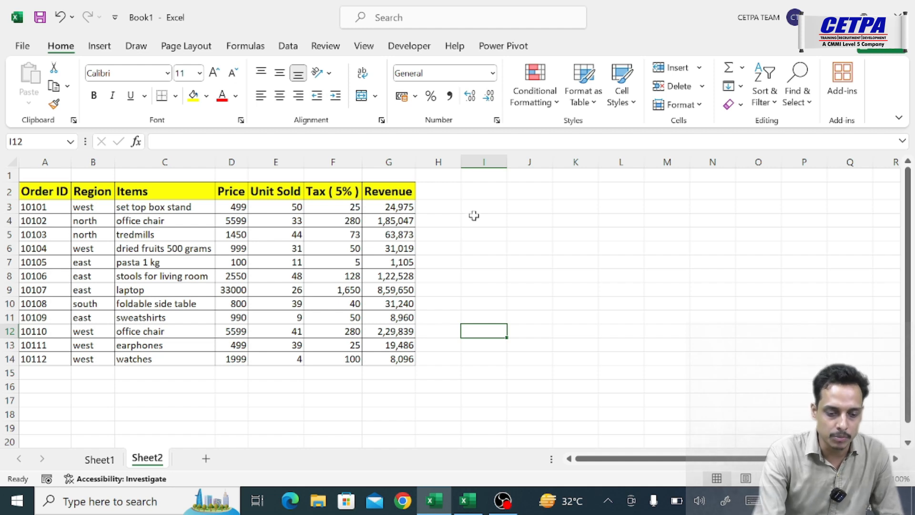
- Enter the heading "index match" in cell J2 and widen column J to fit it
{"action": "left_click", "coordinate": [528, 195]}
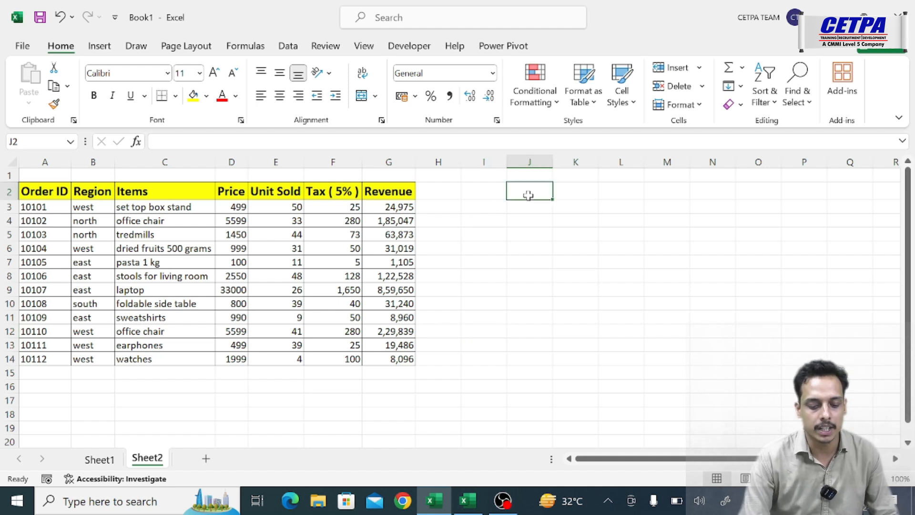
{"action": "type", "text": "index"}
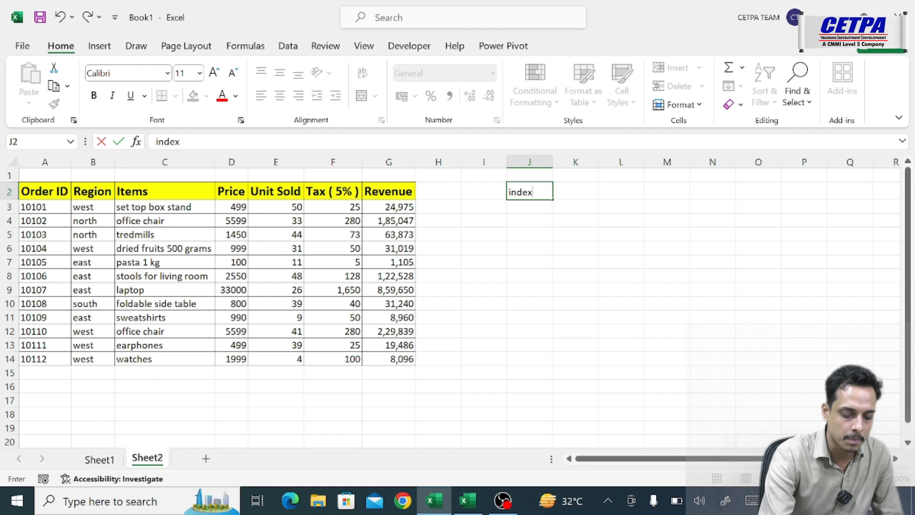
{"action": "type", "text": " match"}
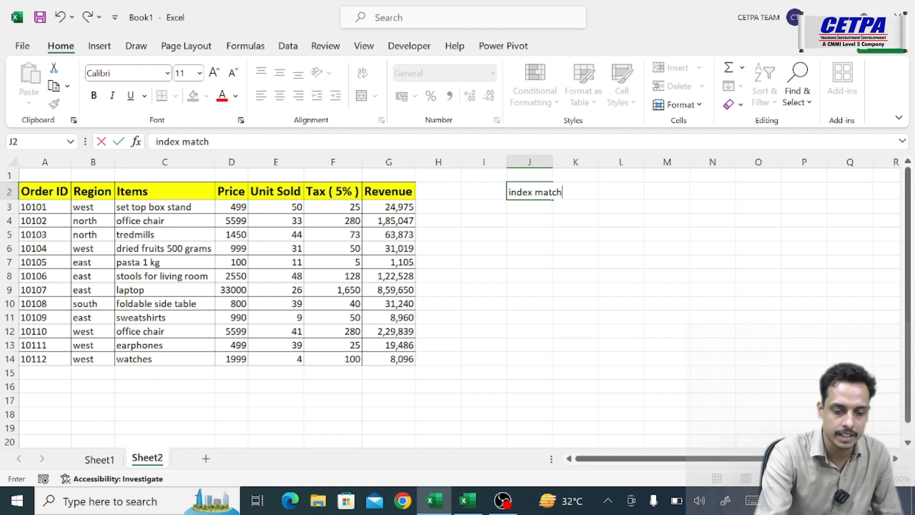
{"action": "left_click", "coordinate": [581, 232]}
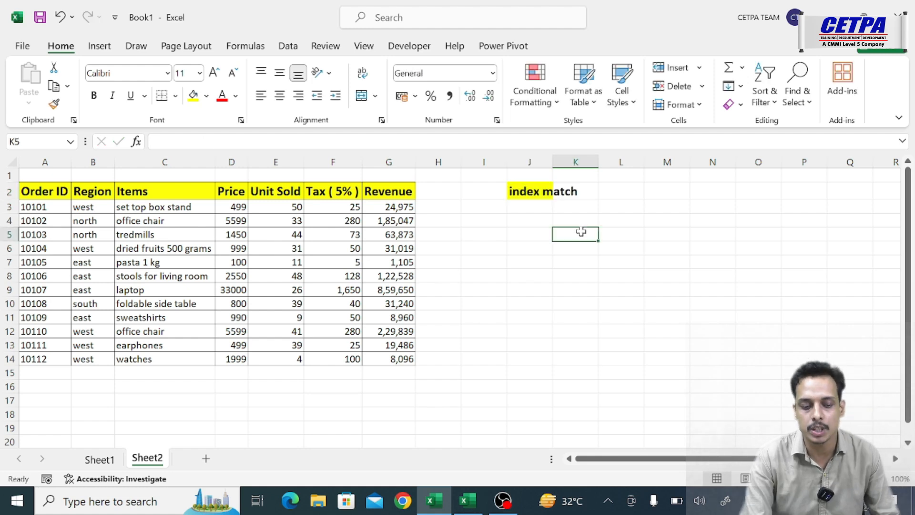
{"action": "left_click_drag", "start_coordinate": [553, 162], "coordinate": [612, 162]}
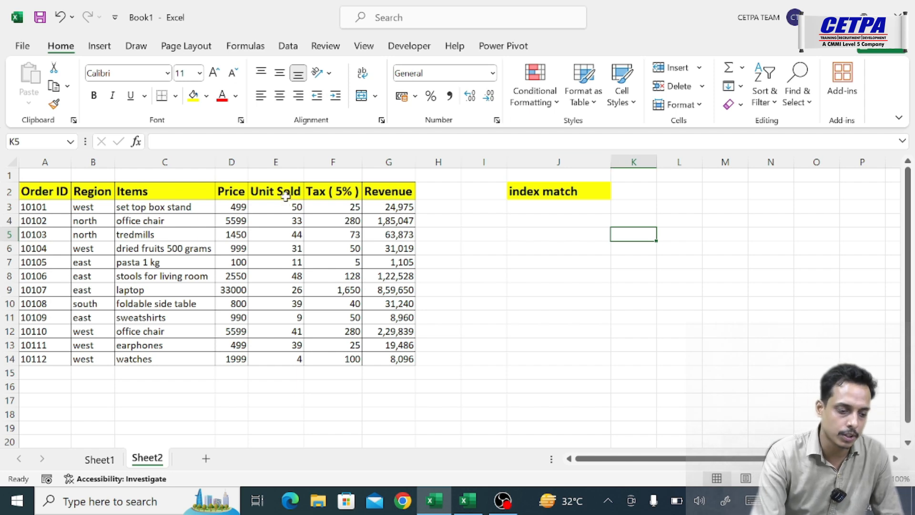
{"action": "left_click_drag", "start_coordinate": [50, 202], "coordinate": [57, 345]}
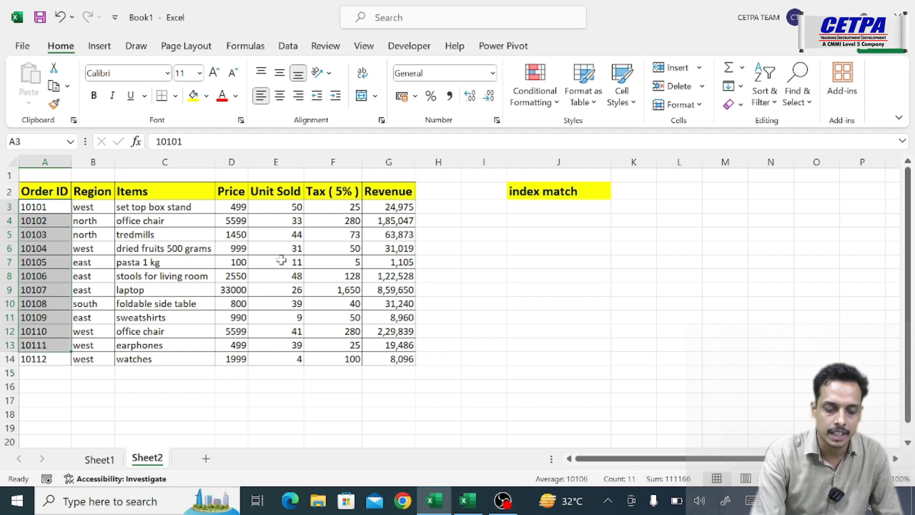
{"action": "left_click_drag", "start_coordinate": [160, 198], "coordinate": [197, 345]}
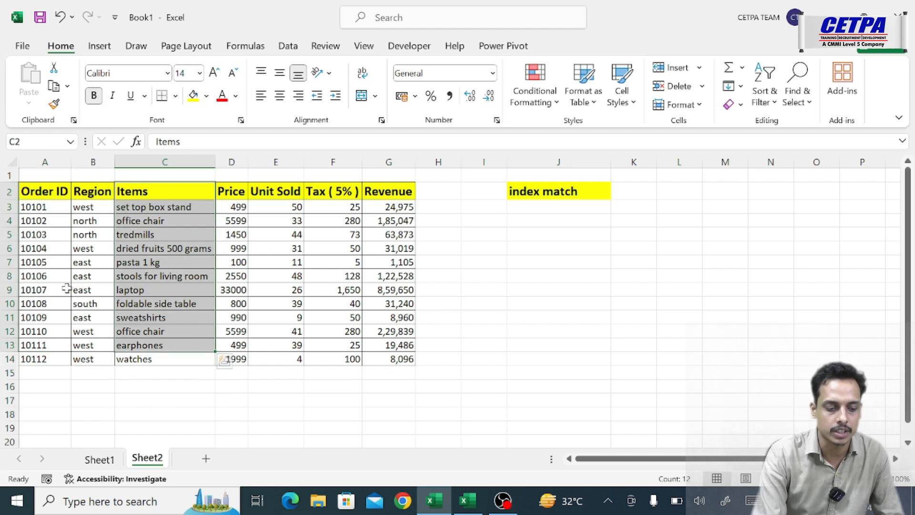
{"action": "left_click", "coordinate": [309, 250]}
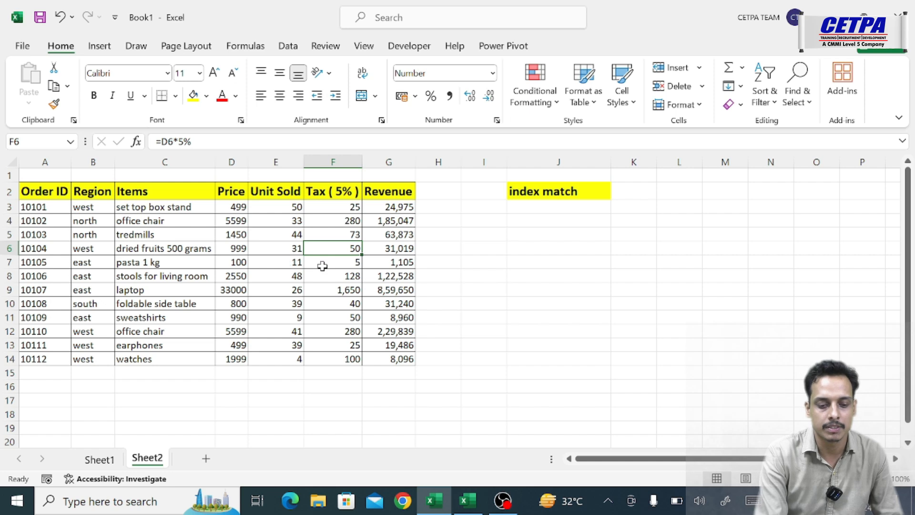
{"action": "left_click", "coordinate": [548, 248]}
{"action": "left_click", "coordinate": [581, 215]}
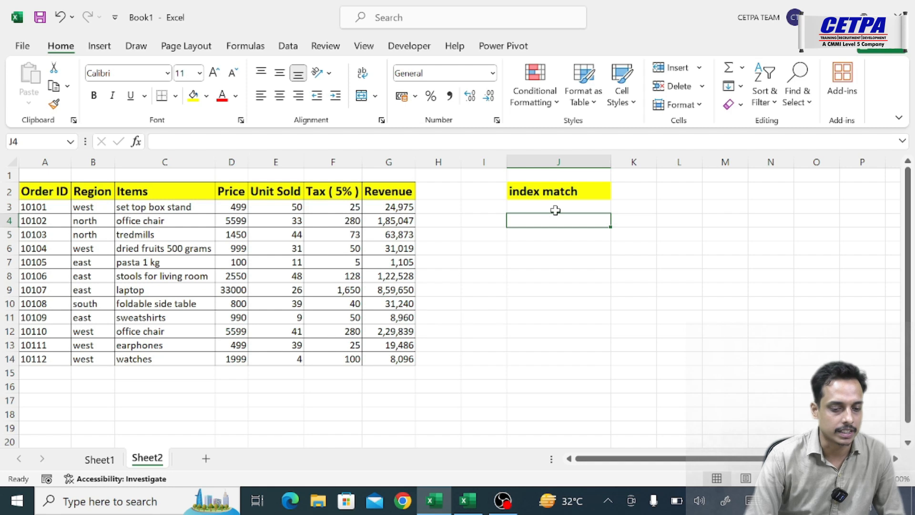
- Enter =MATCH(A6,$A$2:$A$14,0) in cell J5 to find the order ID's position with an exact match
{"action": "left_click", "coordinate": [544, 234]}
{"action": "type", "text": "=match"}
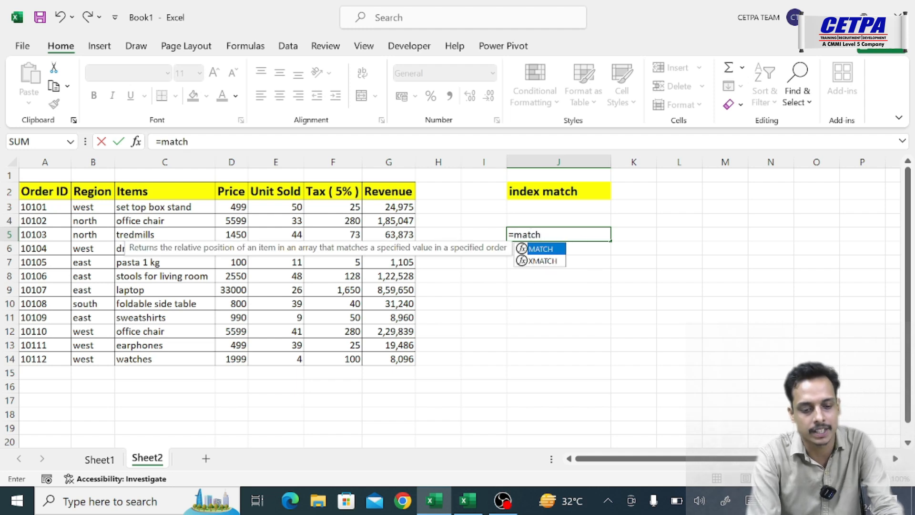
{"action": "key", "text": "Tab"}
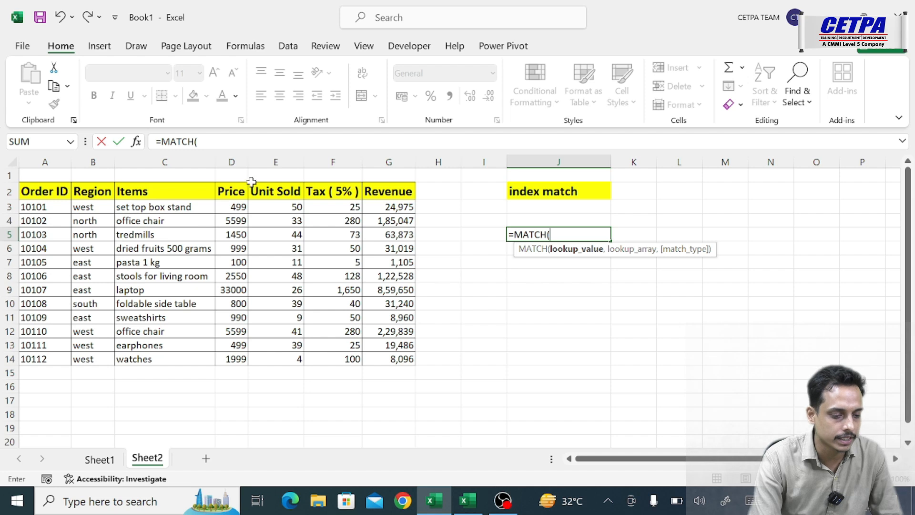
{"action": "left_click", "coordinate": [43, 248]}
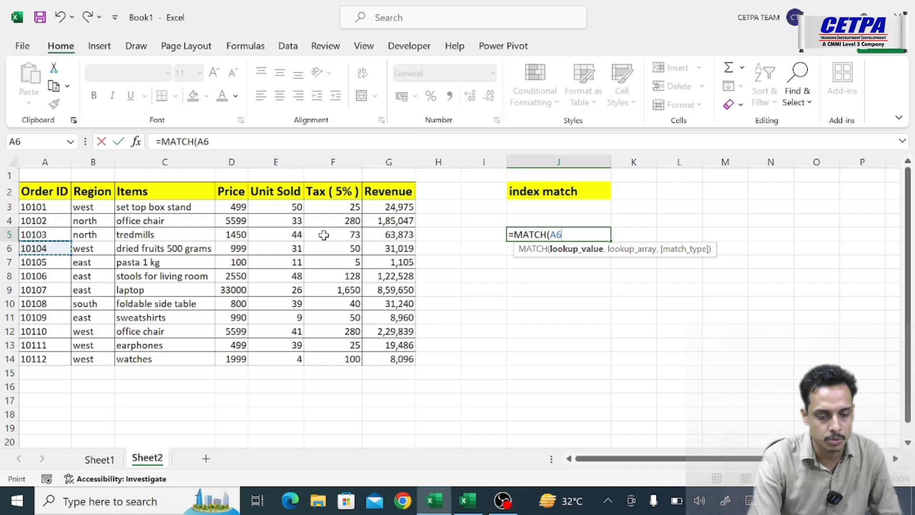
{"action": "type", "text": ","}
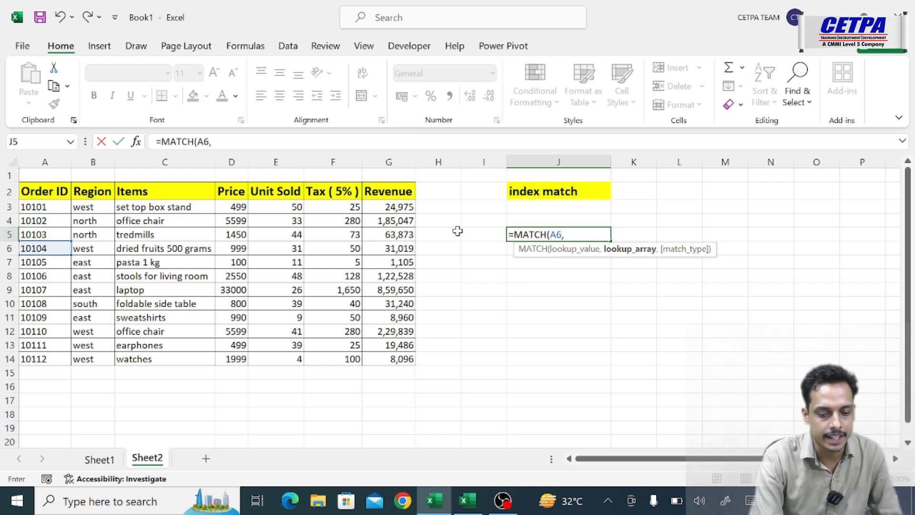
{"action": "left_click", "coordinate": [45, 191]}
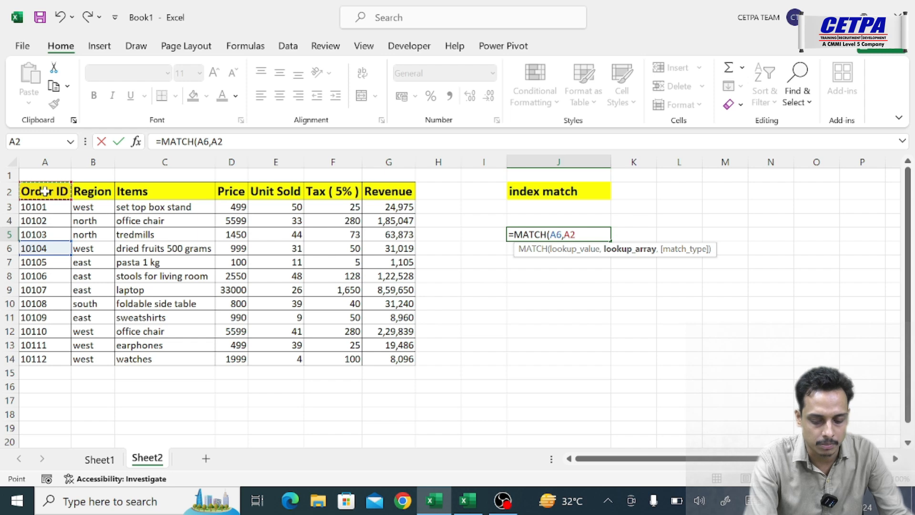
{"action": "key", "text": "ctrl+shift+Down"}
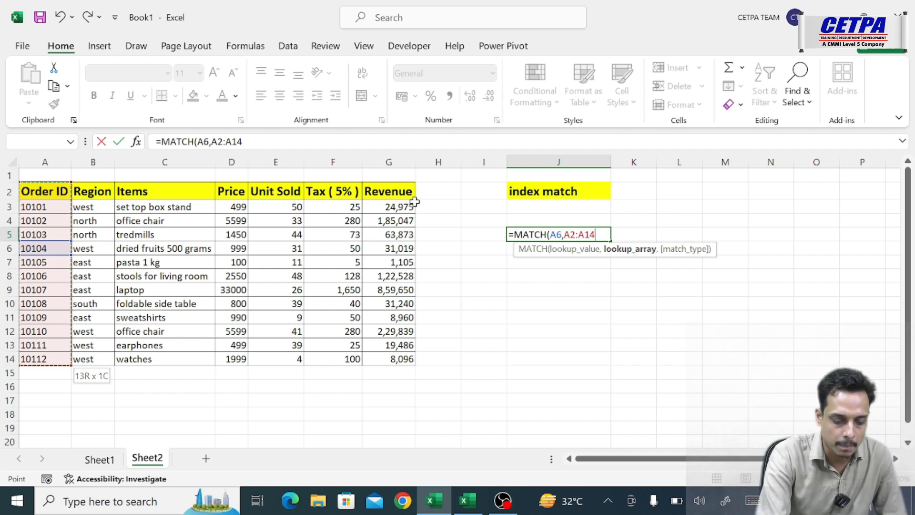
{"action": "key", "text": "F4"}
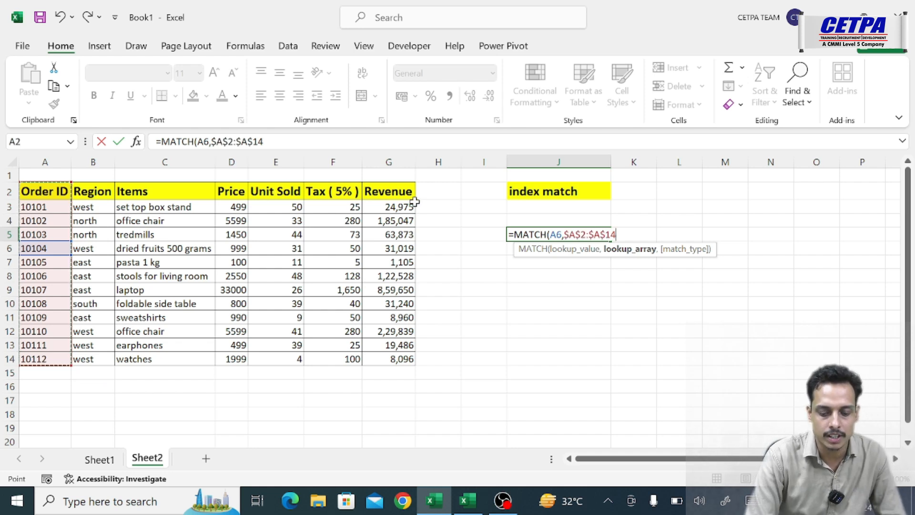
{"action": "type", "text": ","}
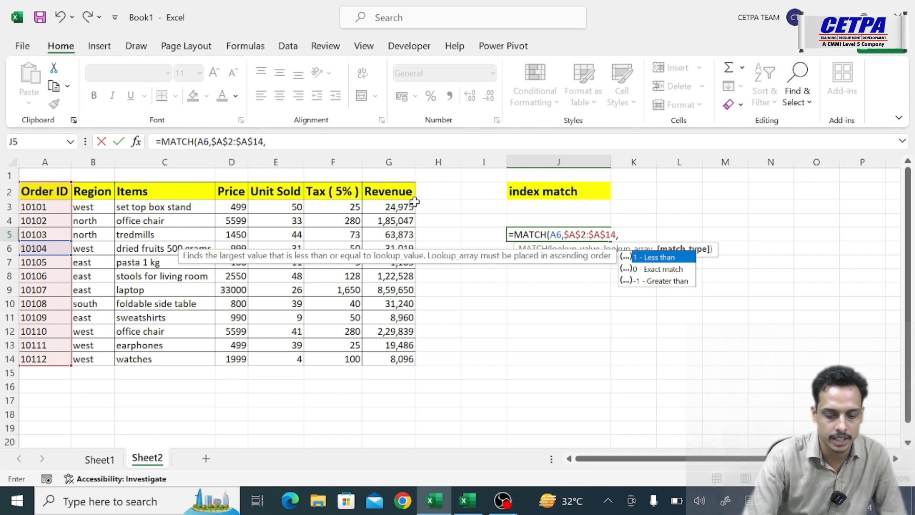
{"action": "type", "text": "0"}
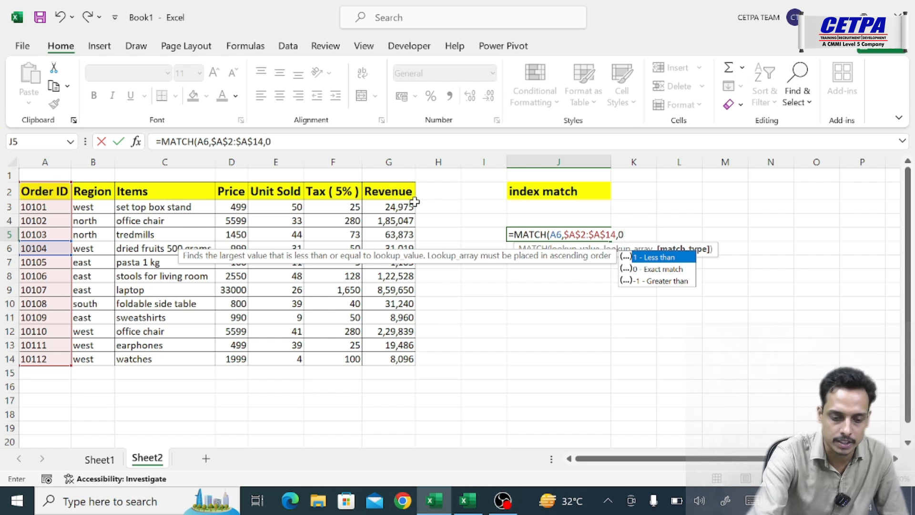
{"action": "type", "text": ")"}
{"action": "key", "text": "Return"}
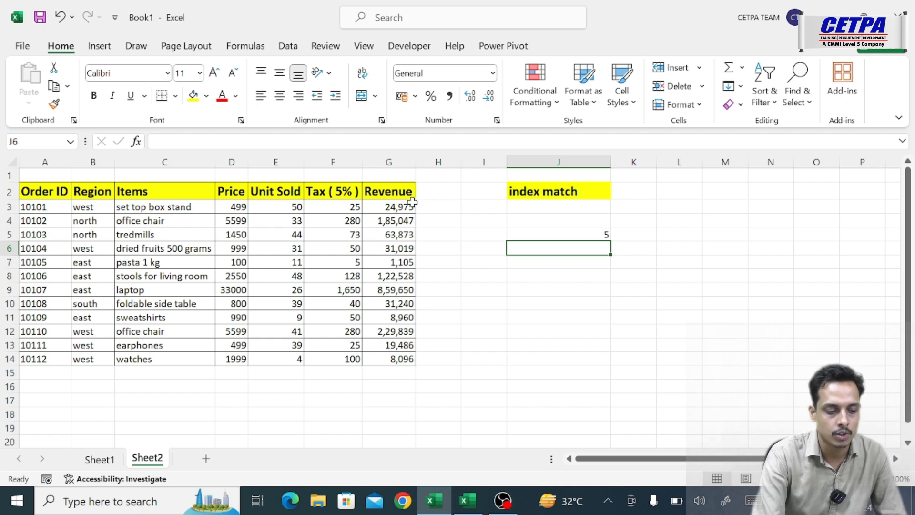
- Change the lookup value of the MATCH formula in J5 from A6 to the input cell I5
{"action": "left_click", "coordinate": [53, 248]}
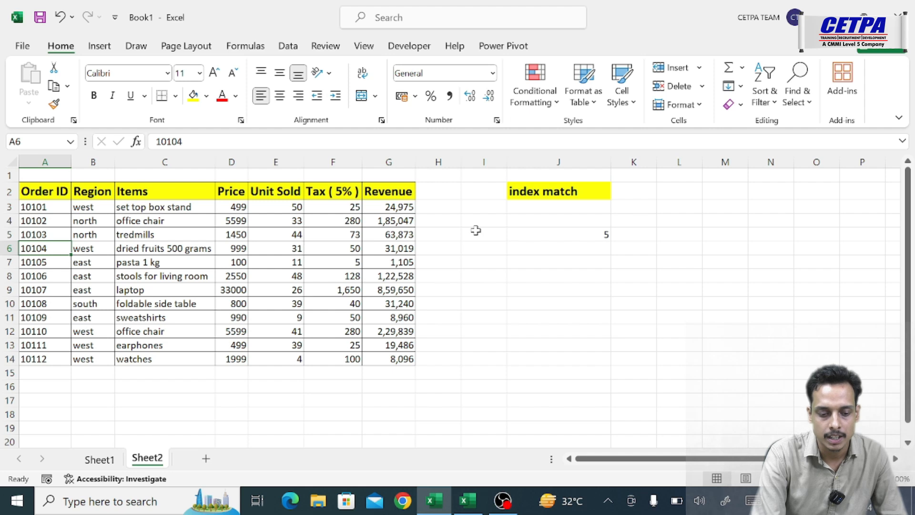
{"action": "left_click", "coordinate": [536, 234]}
{"action": "key", "text": "F2"}
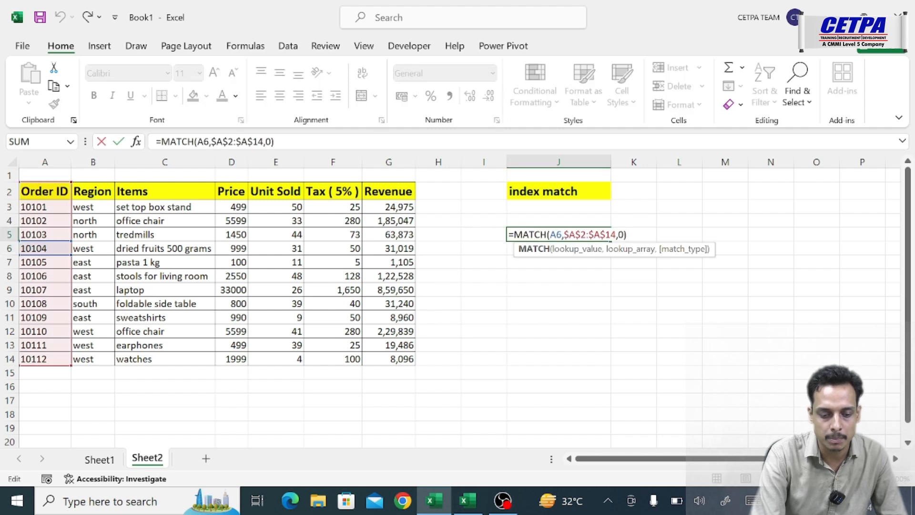
{"action": "left_click", "coordinate": [562, 234]}
{"action": "key", "text": "BackSpace"}
{"action": "key", "text": "BackSpace"}
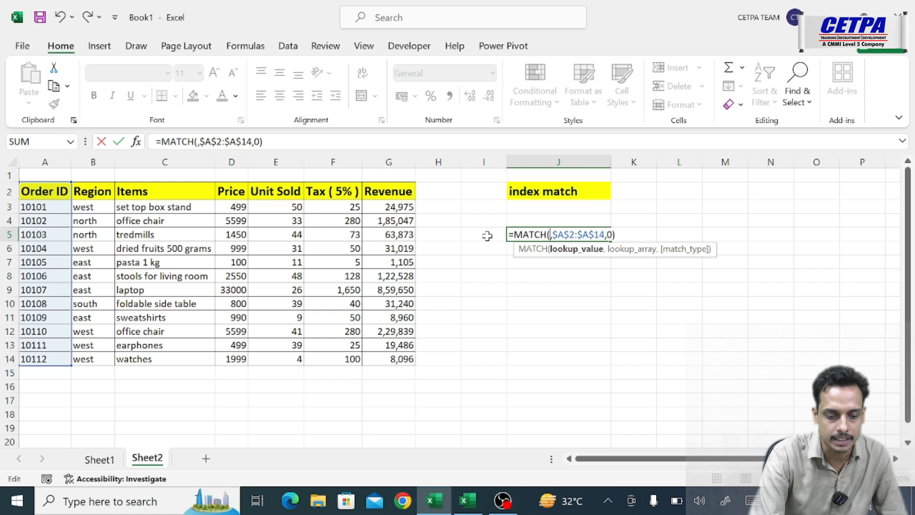
{"action": "key", "text": "Return"}
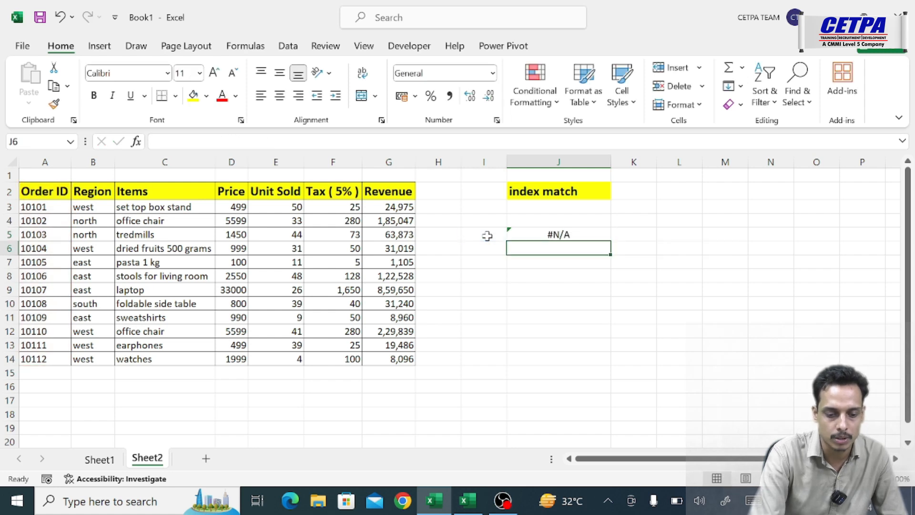
- Enter the order ID from row 6 of the table in cell I5 as the lookup value
{"action": "left_click", "coordinate": [486, 235]}
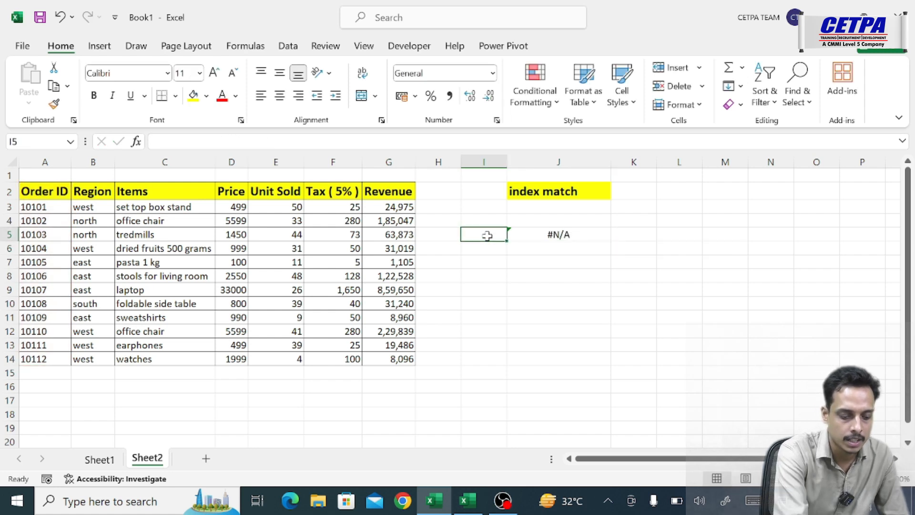
{"action": "type", "text": "10104"}
{"action": "key", "text": "Return"}
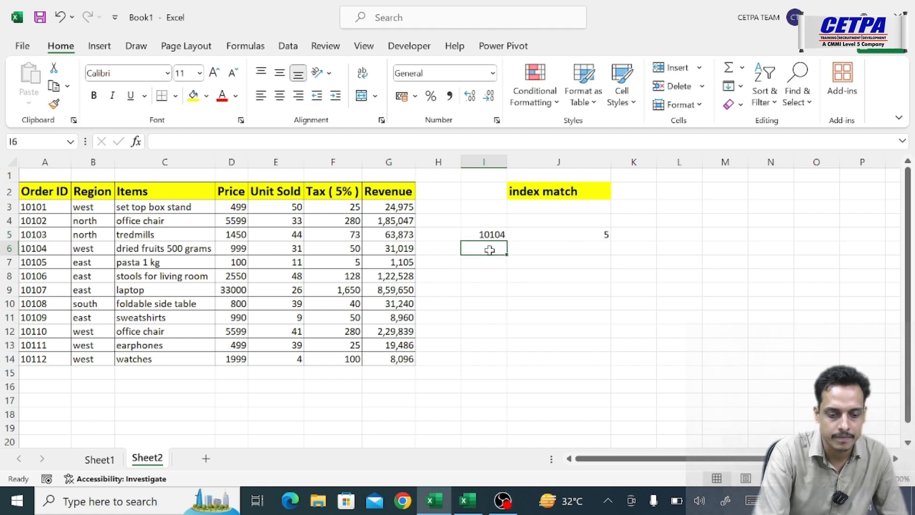
- Check the MATCH result in J5 by counting down the Order ID column from header A2 to A6
{"action": "left_click", "coordinate": [598, 234]}
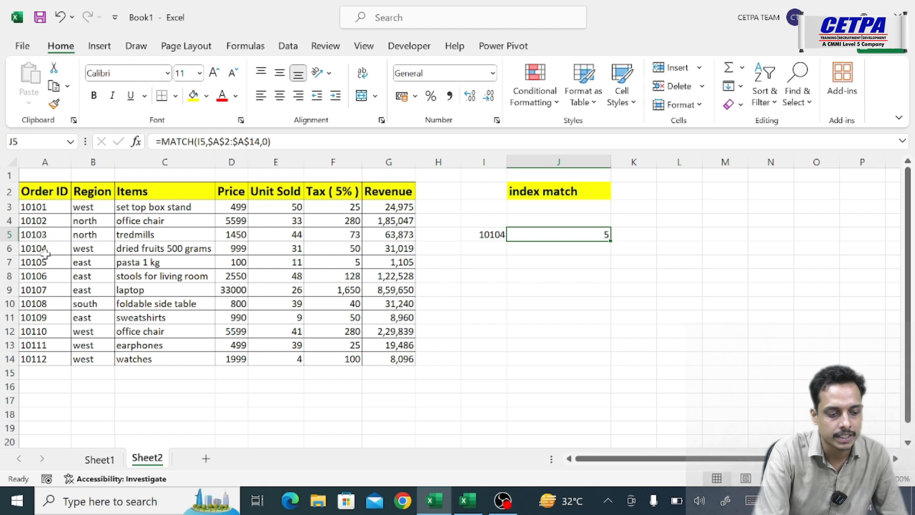
{"action": "left_click", "coordinate": [45, 253]}
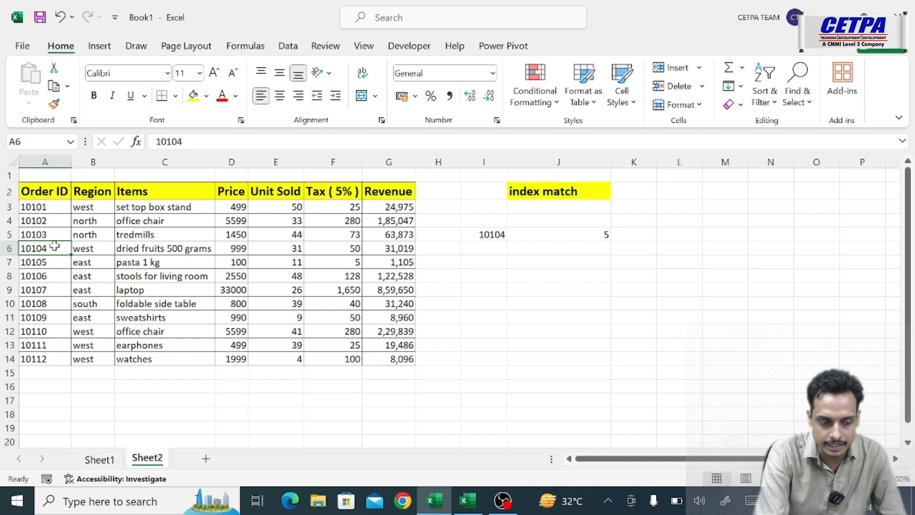
{"action": "left_click", "coordinate": [50, 190]}
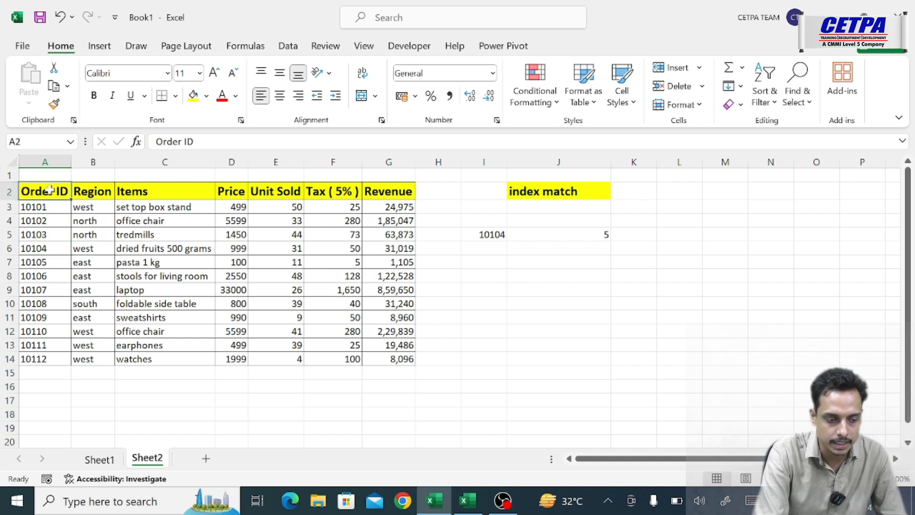
{"action": "left_click", "coordinate": [43, 206]}
{"action": "left_click", "coordinate": [43, 220]}
{"action": "left_click", "coordinate": [43, 234]}
{"action": "left_click", "coordinate": [43, 249]}
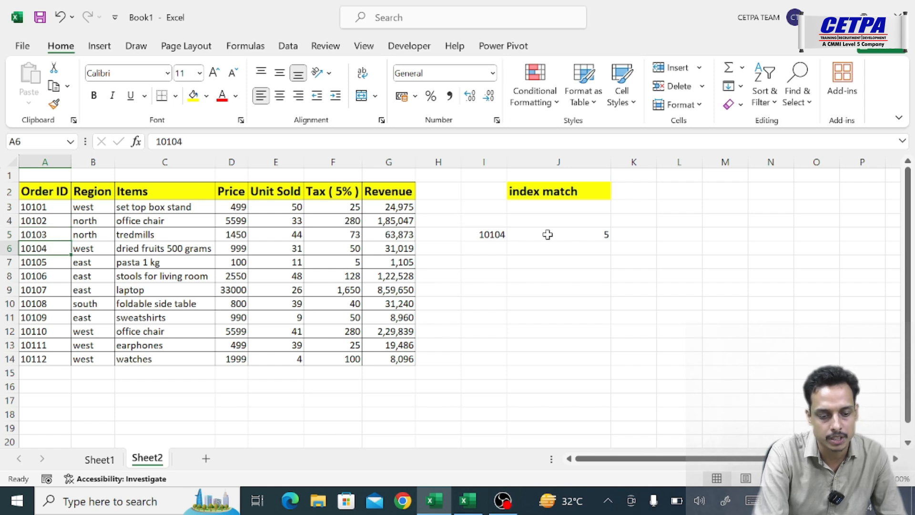
- Replace the lookup value in I5 with the table's last order ID and check its position within A2:A14
{"action": "left_click", "coordinate": [491, 233]}
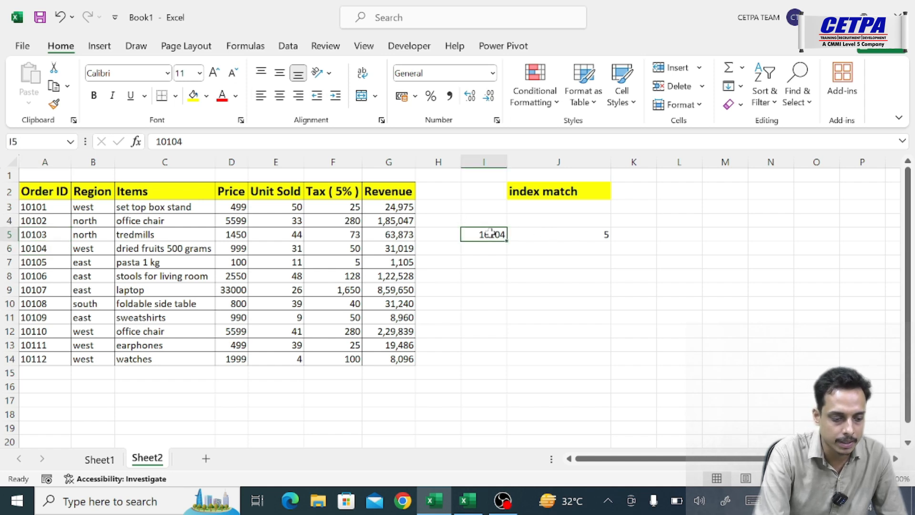
{"action": "type", "text": "1011"}
{"action": "type", "text": "2"}
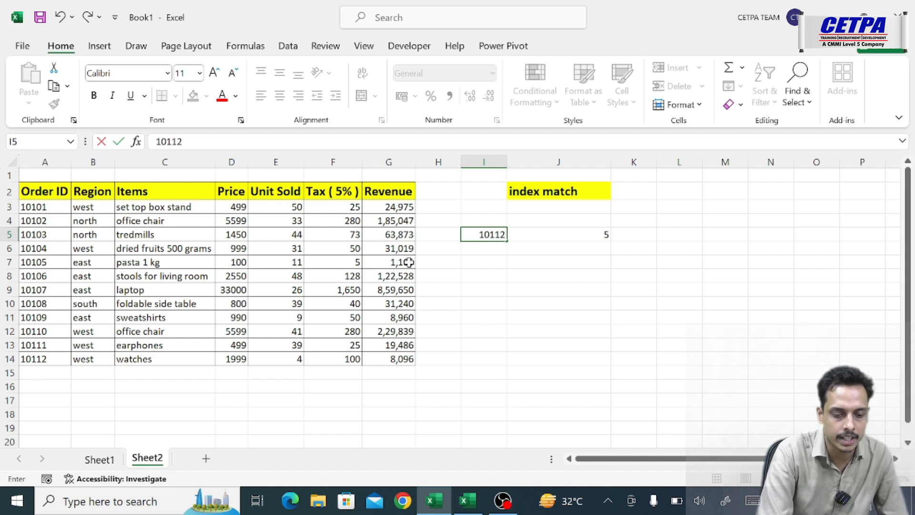
{"action": "key", "text": "Return"}
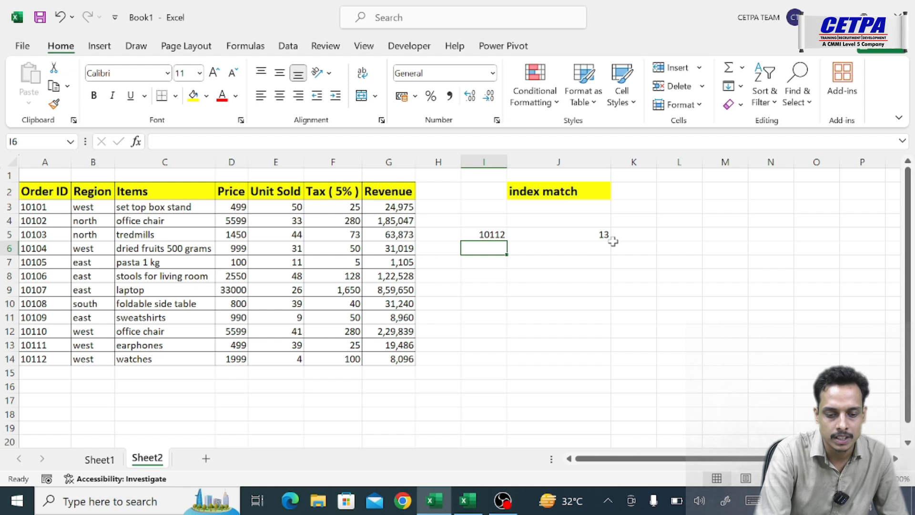
{"action": "mouse_move", "coordinate": [51, 193]}
{"action": "left_mouse_down"}
{"action": "mouse_move", "coordinate": [50, 404]}
{"action": "mouse_move", "coordinate": [54, 361]}
{"action": "left_mouse_up"}
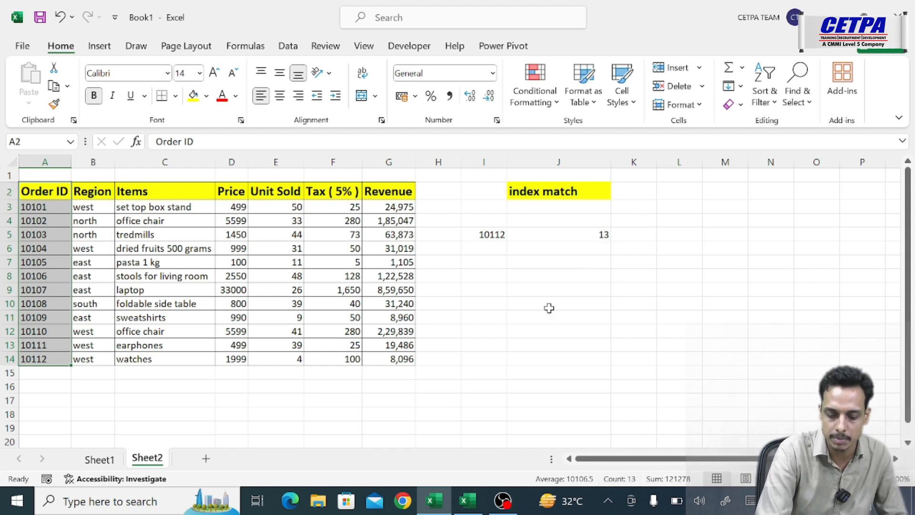
{"action": "key", "text": "Return"}
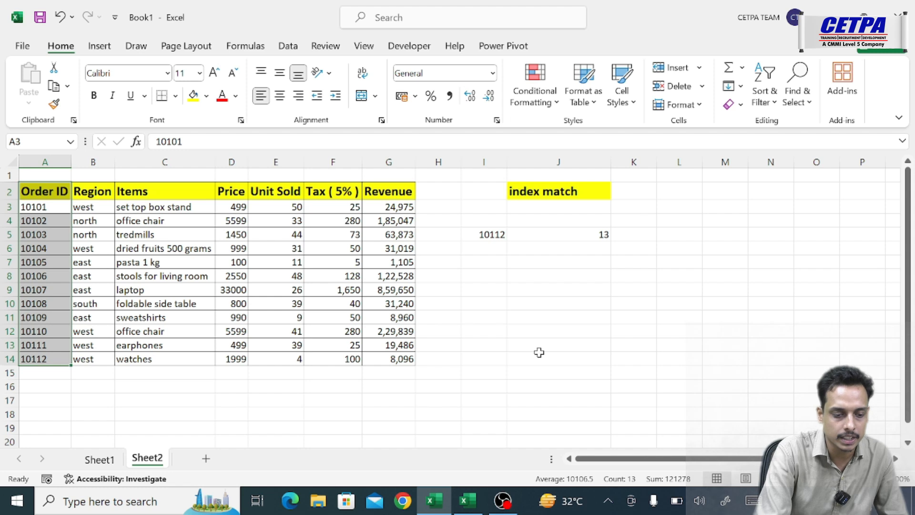
{"action": "left_click", "coordinate": [535, 280]}
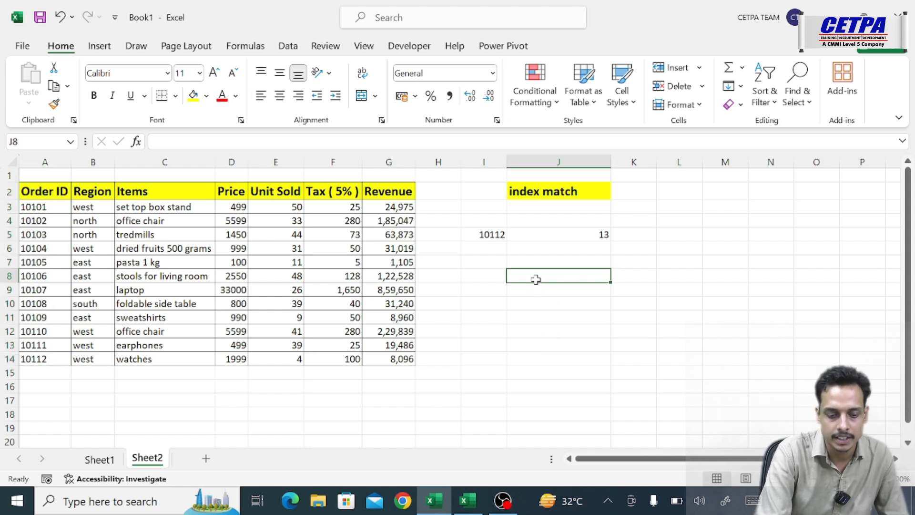
- Start an INDEX formula in J8 with the whole table, headers included, as the absolute array $A$2:$G$14
{"action": "type", "text": "=in"}
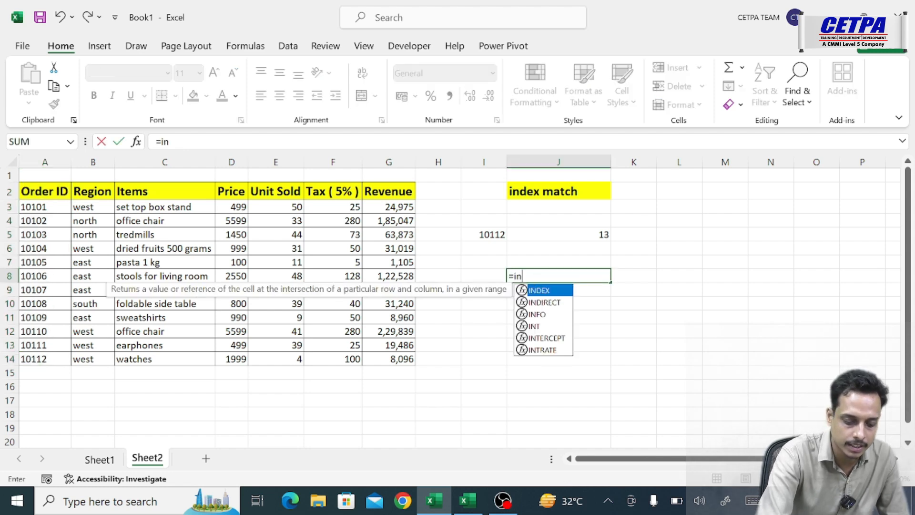
{"action": "type", "text": "dex"}
{"action": "key", "text": "Tab"}
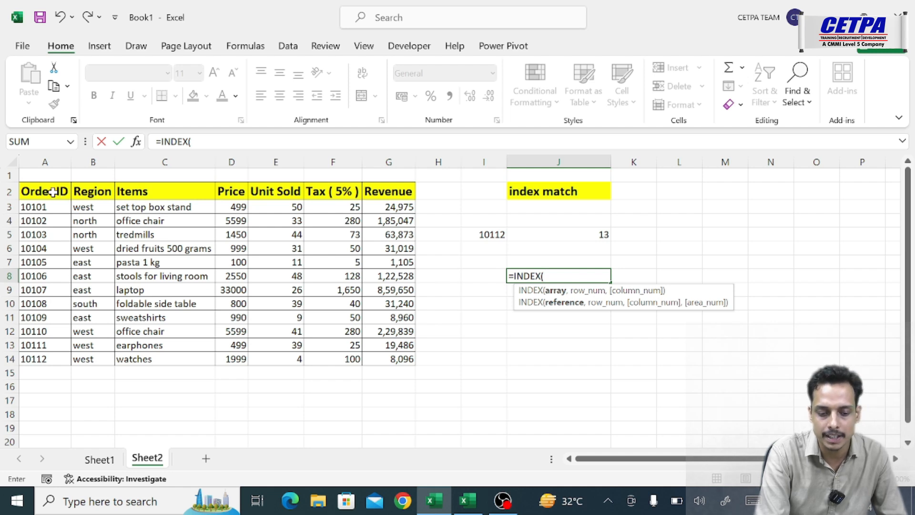
{"action": "left_click", "coordinate": [53, 192]}
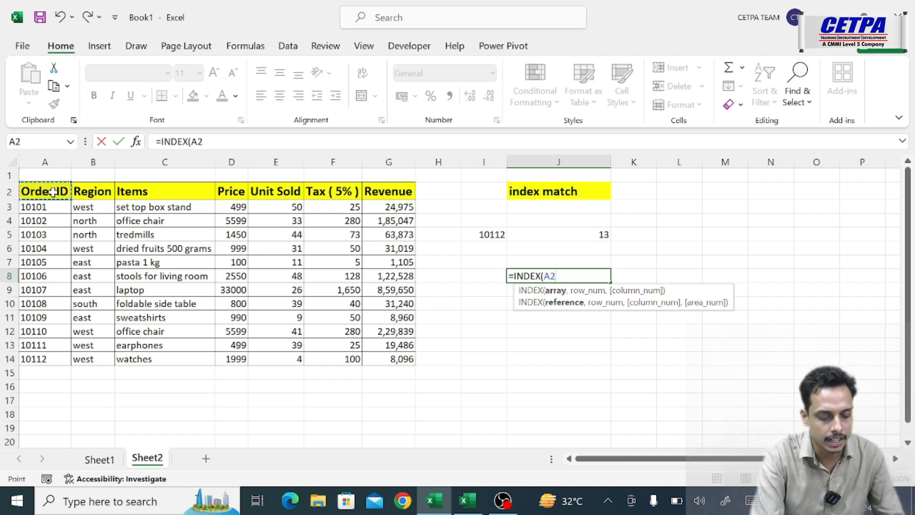
{"action": "key", "text": "ctrl+shift+Right"}
{"action": "key", "text": "ctrl+shift+Down"}
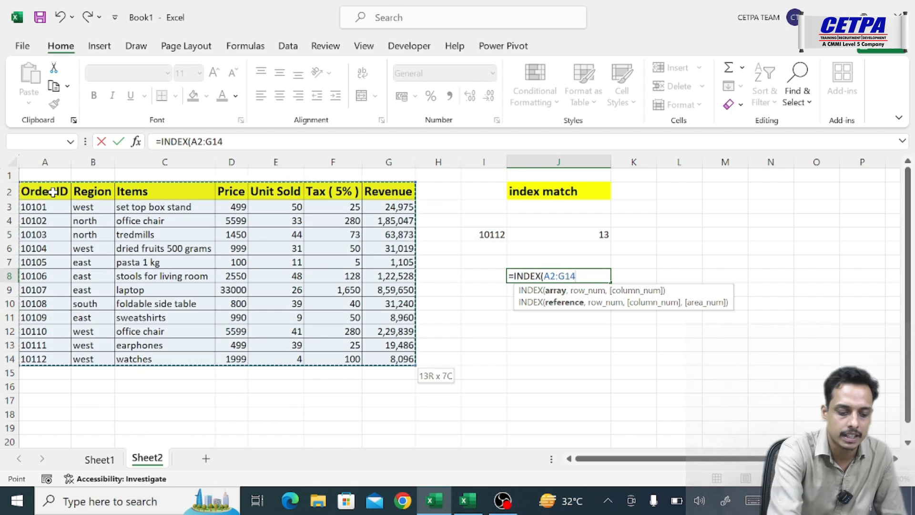
{"action": "key", "text": "F4"}
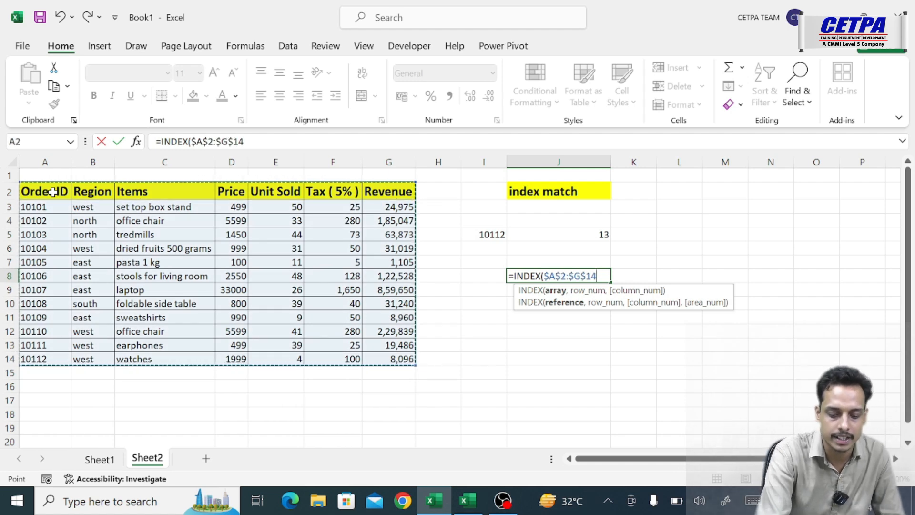
- Complete the INDEX formula with row number 3 and column number 4
{"action": "type", "text": ","}
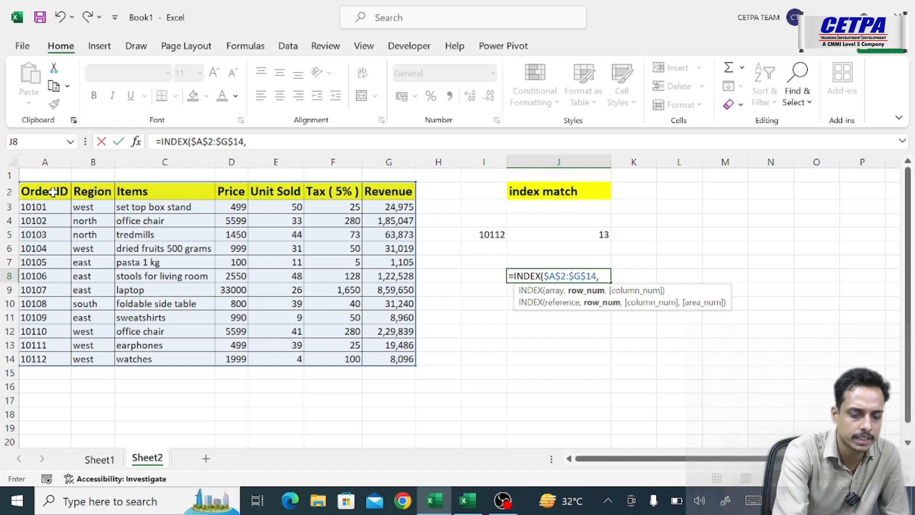
{"action": "type", "text": "3,"}
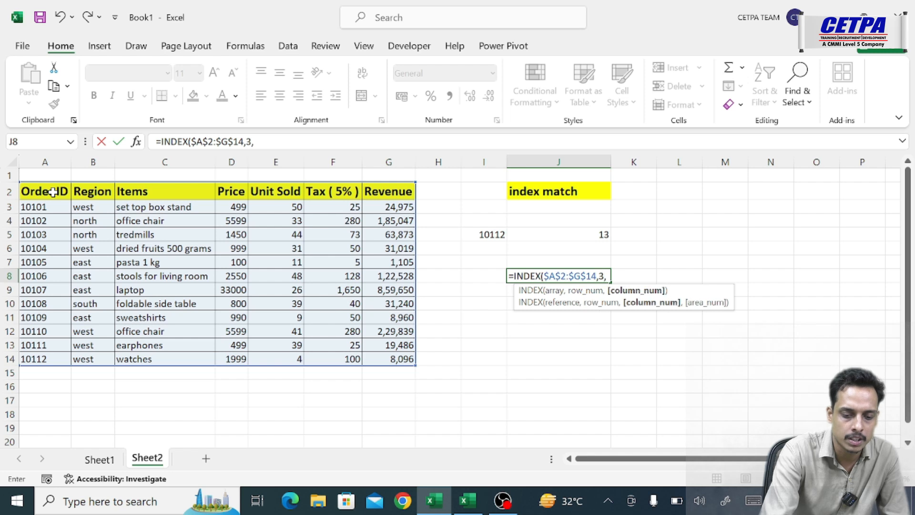
{"action": "type", "text": "4"}
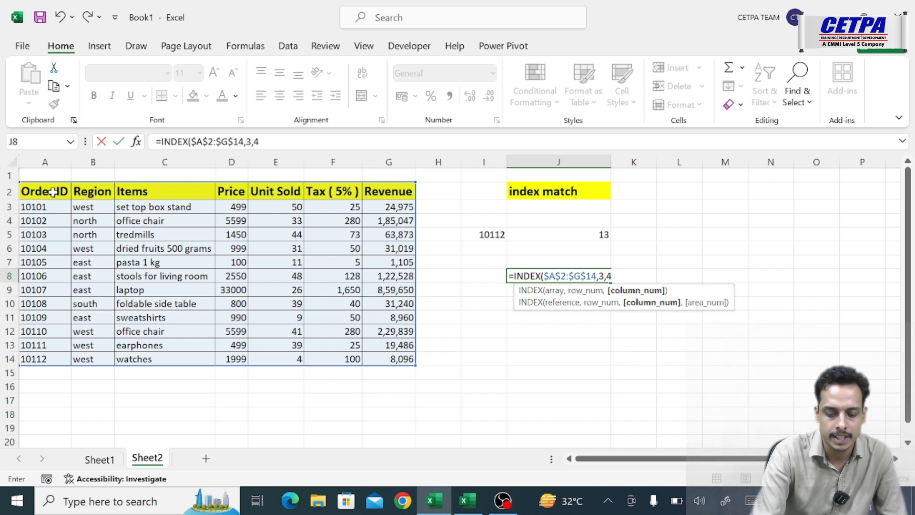
{"action": "type", "text": ")"}
{"action": "key", "text": "Return"}
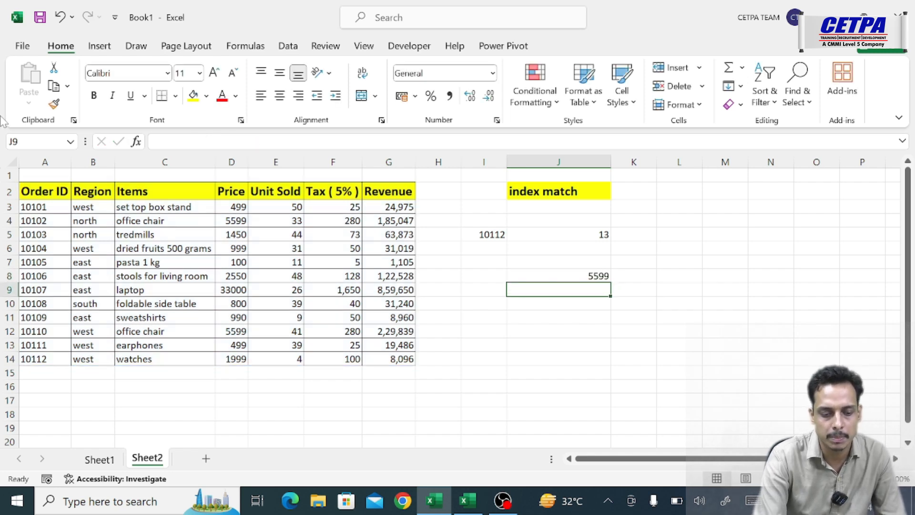
- Check the INDEX result in J8 by counting three rows down from header A2 and four columns across to D4
{"action": "left_click", "coordinate": [573, 275]}
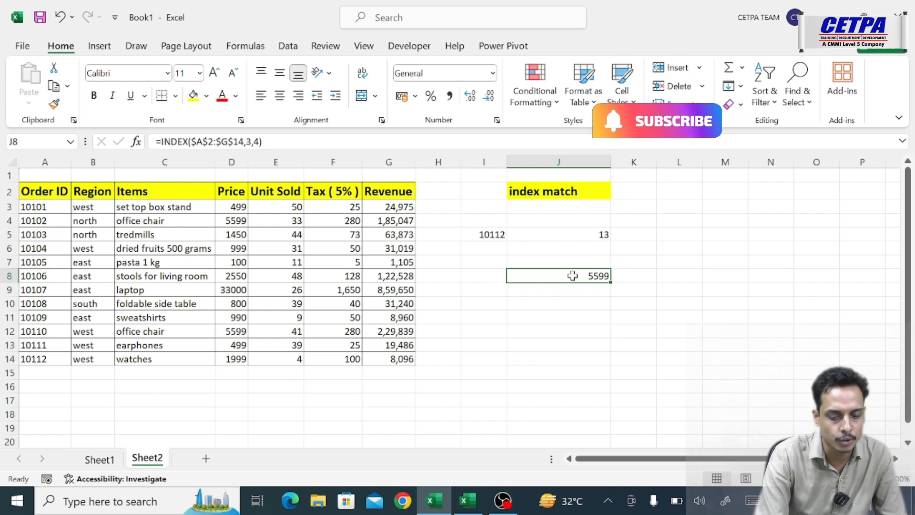
{"action": "left_click", "coordinate": [51, 187]}
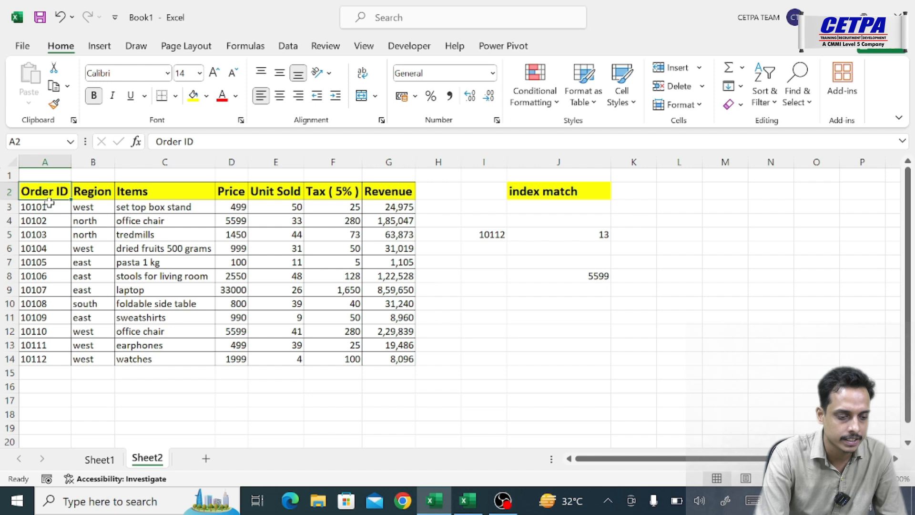
{"action": "left_click", "coordinate": [50, 209]}
{"action": "left_click", "coordinate": [50, 219]}
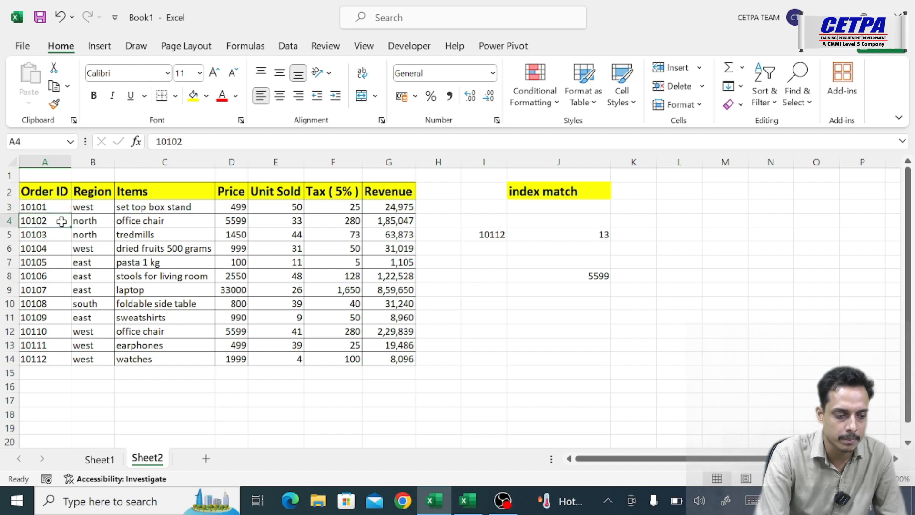
{"action": "left_click", "coordinate": [85, 221]}
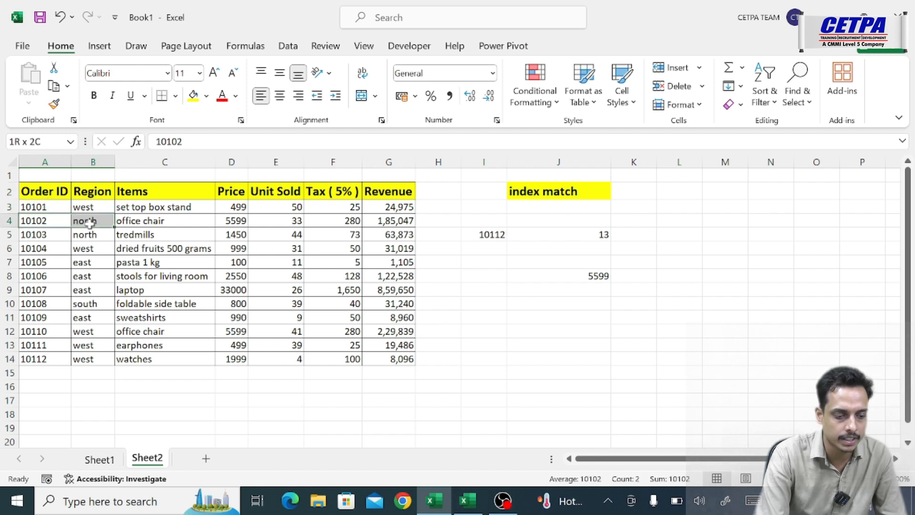
{"action": "left_click", "coordinate": [130, 221]}
{"action": "left_click", "coordinate": [228, 222]}
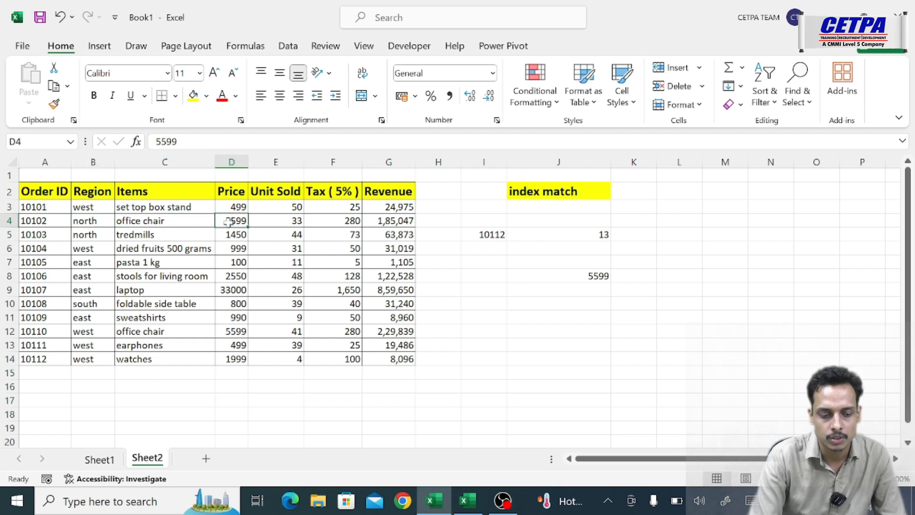
- Compare the INDEX formula in J8 with the MATCH formula in J5
{"action": "left_click", "coordinate": [570, 276]}
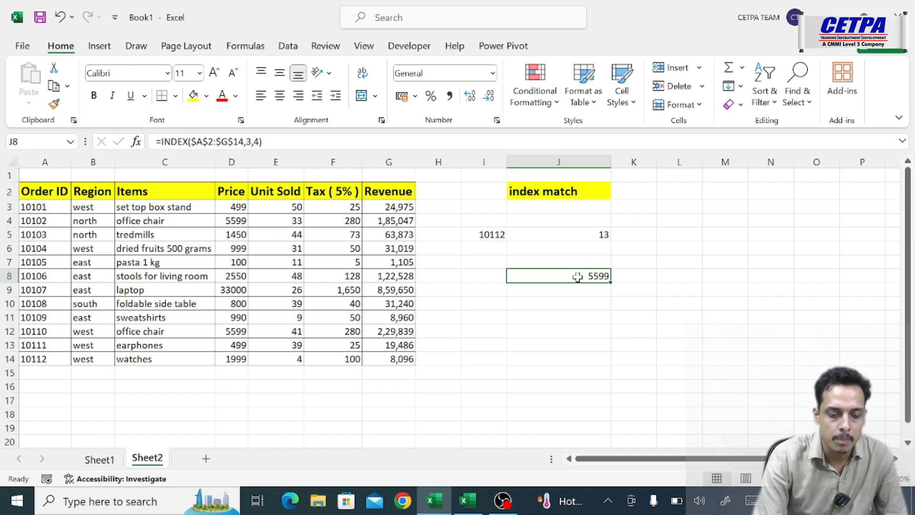
{"action": "left_click", "coordinate": [583, 235]}
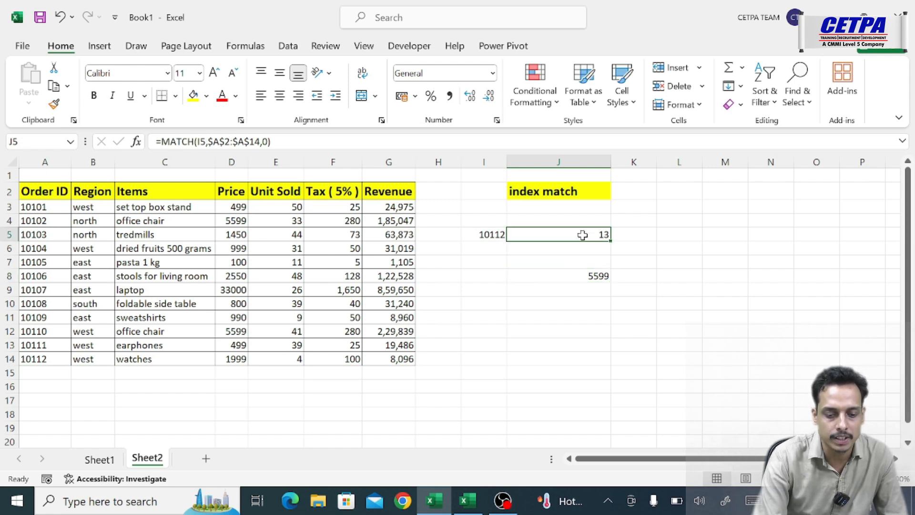
{"action": "left_click", "coordinate": [576, 279]}
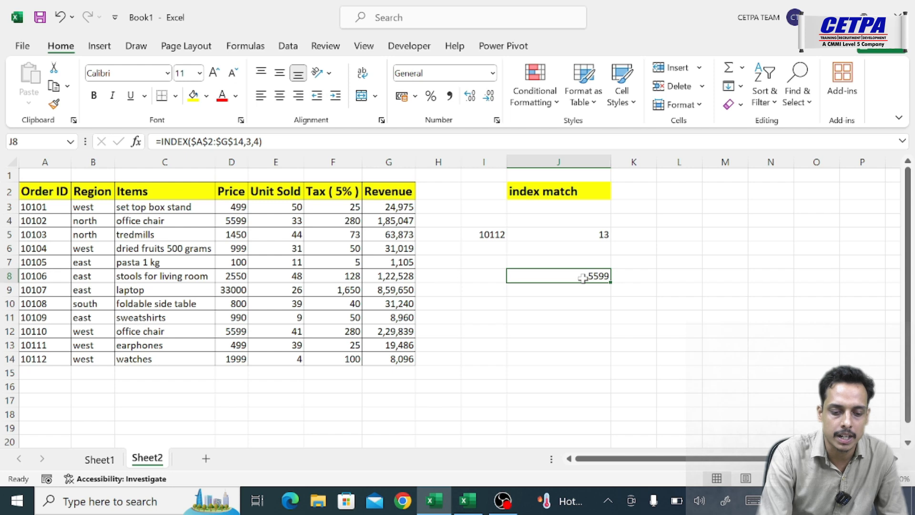
{"action": "left_click", "coordinate": [556, 306]}
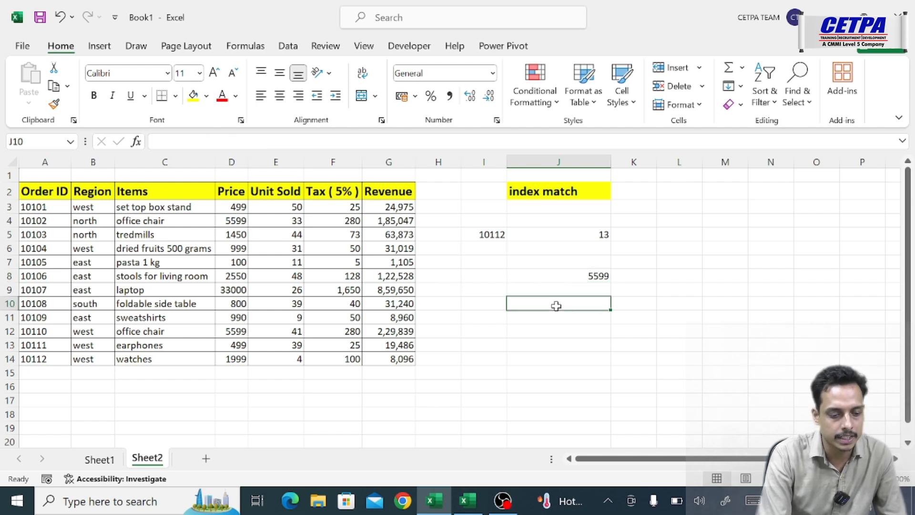
{"action": "left_click", "coordinate": [48, 193]}
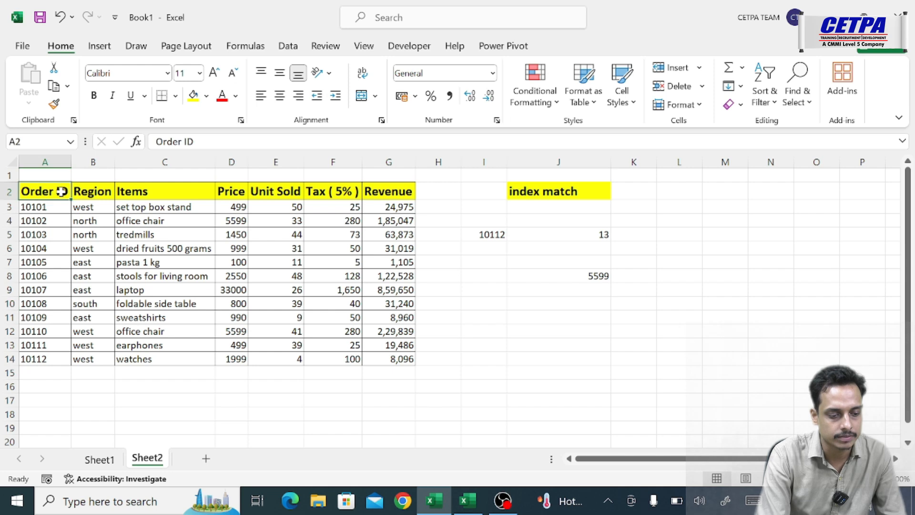
{"action": "key", "text": "ctrl+c"}
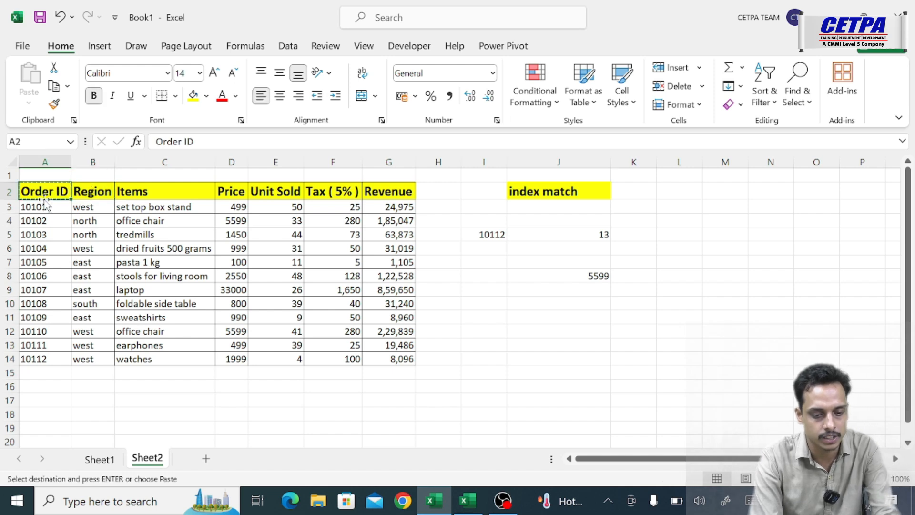
{"action": "left_click", "coordinate": [534, 303]}
{"action": "key", "text": "Escape"}
{"action": "key", "text": "ctrl+c"}
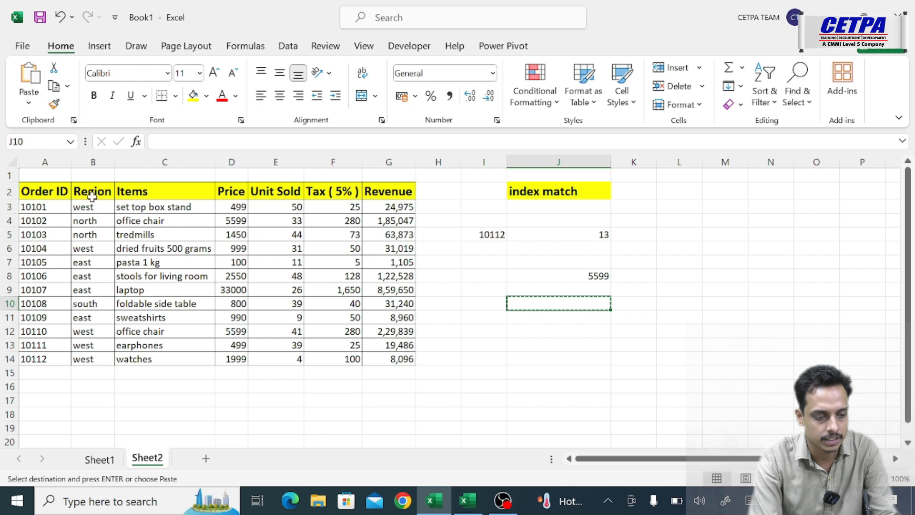
- Copy the Order ID header from A2 into cell J10
{"action": "left_click", "coordinate": [52, 195]}
{"action": "key", "text": "ctrl+c"}
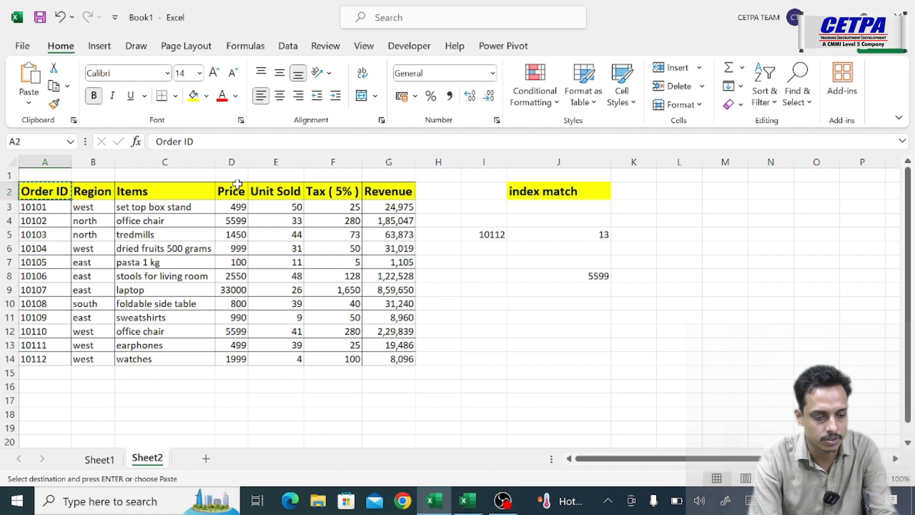
{"action": "left_click", "coordinate": [558, 301]}
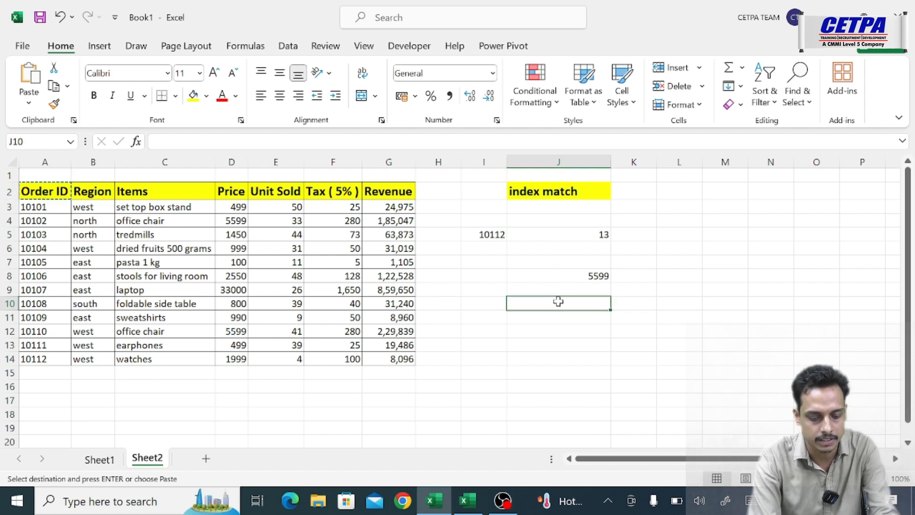
{"action": "key", "text": "ctrl+v"}
- Copy the Revenue header from G2 into cell L10
{"action": "left_click", "coordinate": [682, 306]}
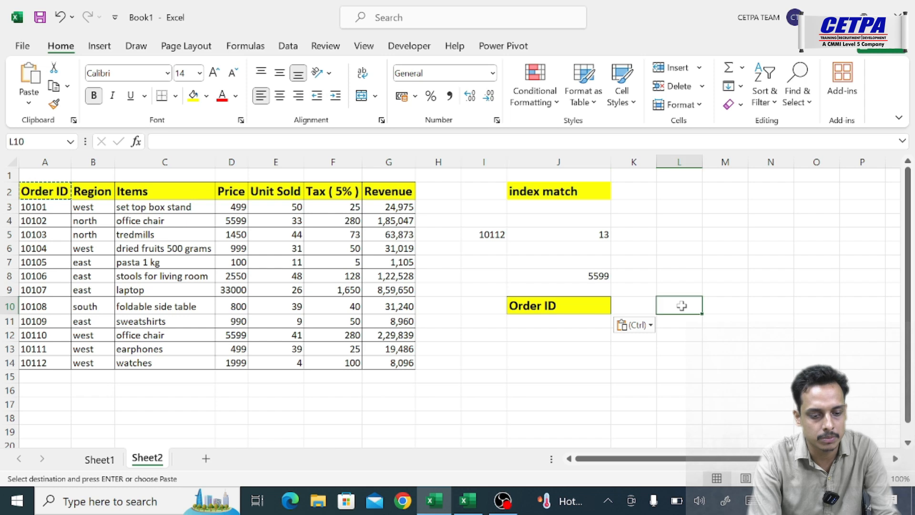
{"action": "left_click", "coordinate": [386, 195]}
{"action": "key", "text": "ctrl+c"}
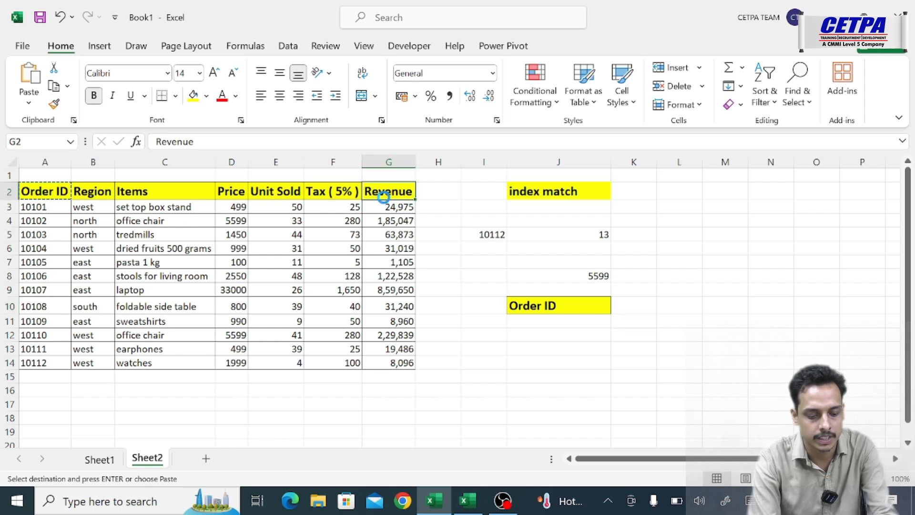
{"action": "left_click", "coordinate": [689, 303]}
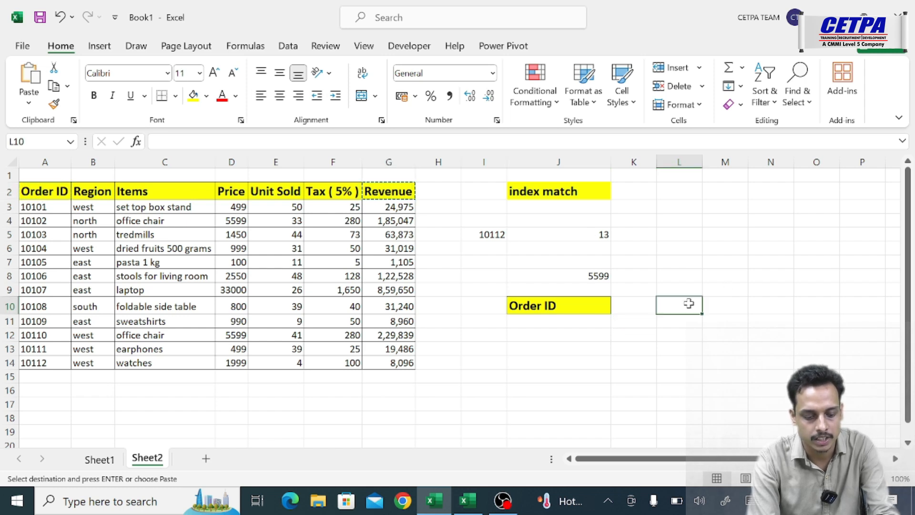
{"action": "key", "text": "ctrl+v"}
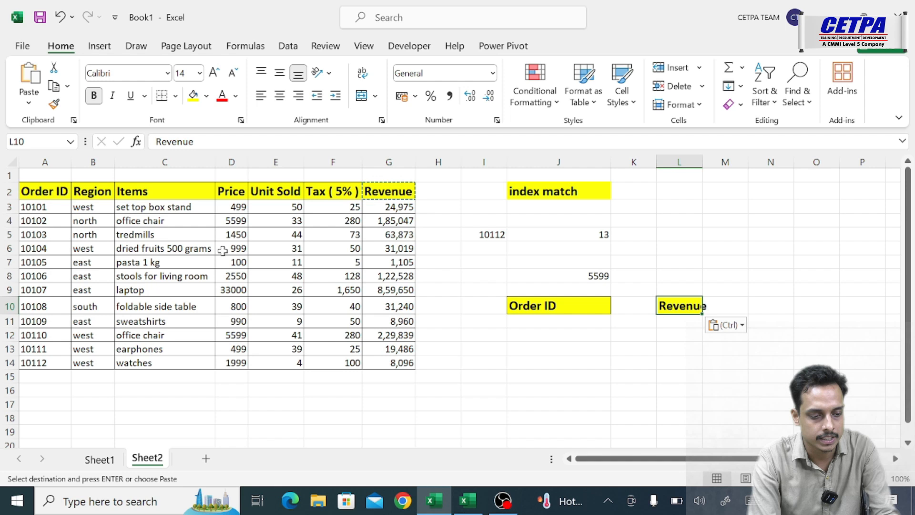
- Copy the Items header from C2 into cell J14
{"action": "left_click", "coordinate": [149, 193]}
{"action": "key", "text": "ctrl+c"}
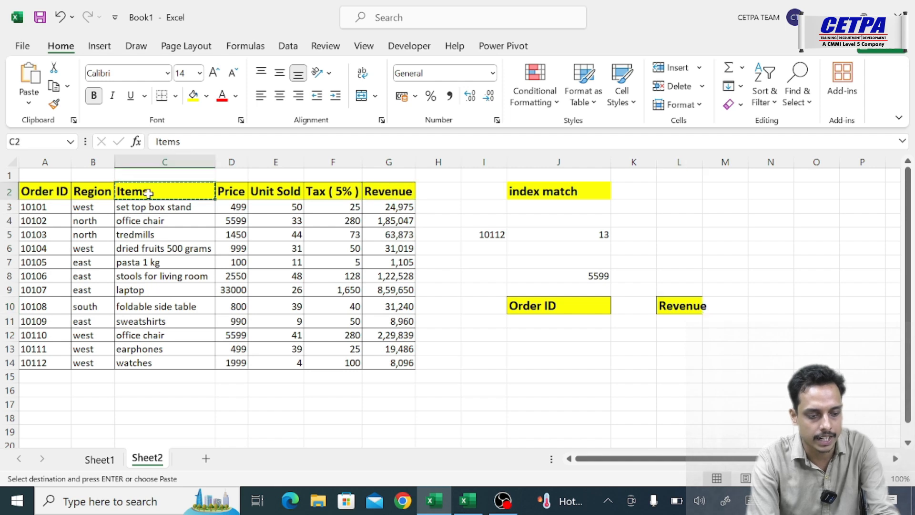
{"action": "left_click", "coordinate": [544, 365]}
{"action": "key", "text": "ctrl+v"}
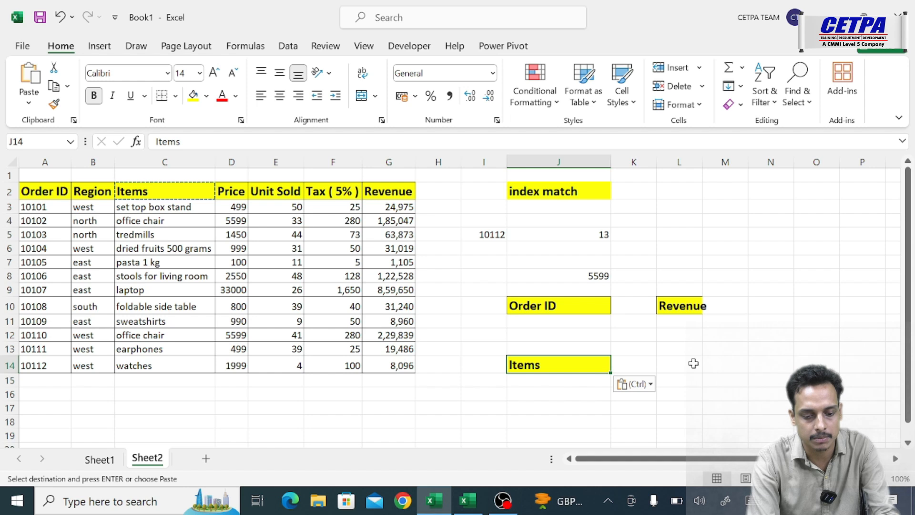
- Fill cell L14 with a copy of the Revenue header from L10
{"action": "left_click", "coordinate": [687, 364]}
{"action": "key", "text": "ctrl+v"}
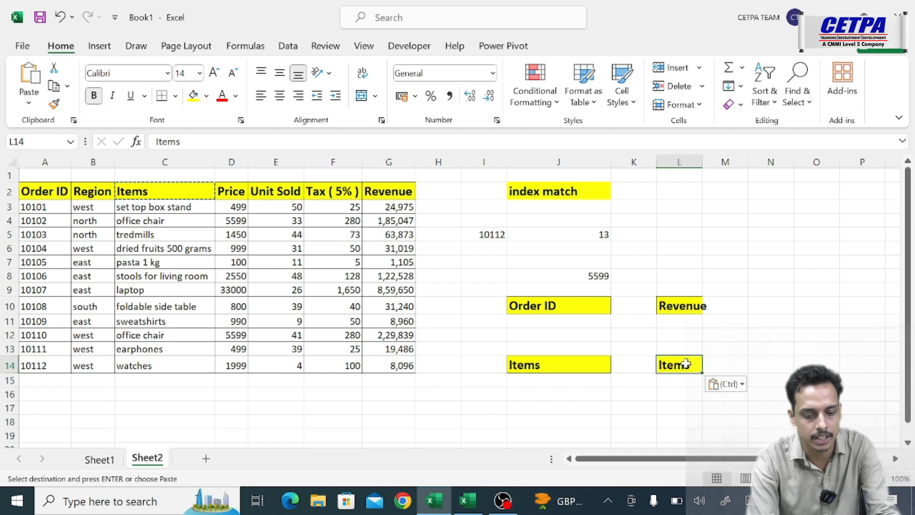
{"action": "left_click", "coordinate": [681, 309]}
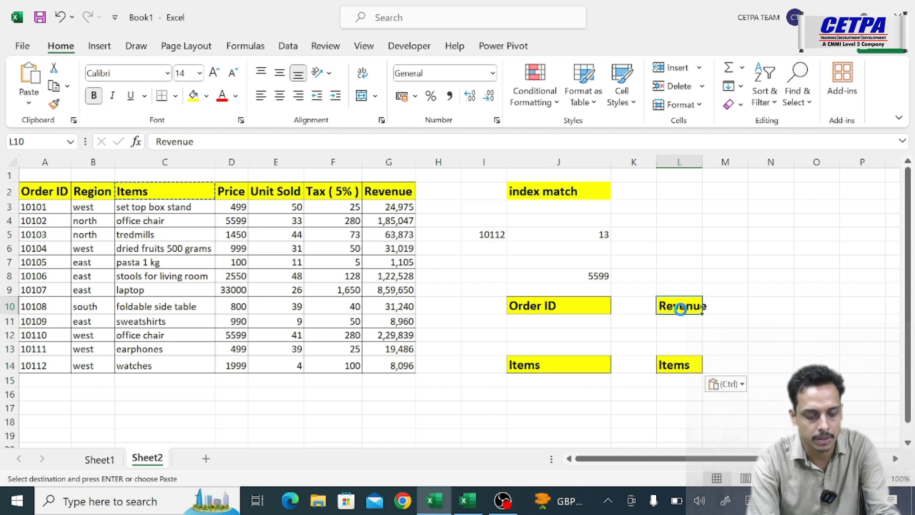
{"action": "key", "text": "ctrl+c"}
{"action": "left_click", "coordinate": [674, 364]}
{"action": "key", "text": "ctrl+v"}
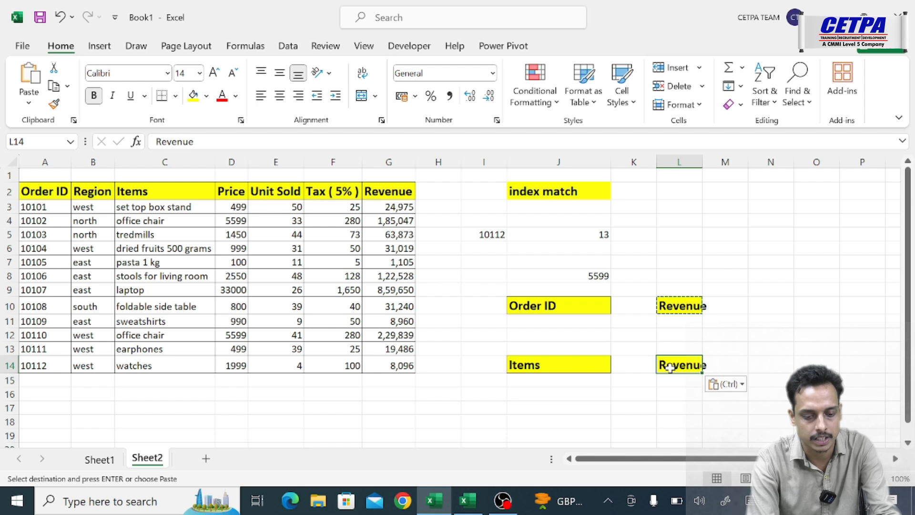
- Copy the Order ID header from A2 into cell M14, beside the lower Revenue header
{"action": "left_click", "coordinate": [717, 365]}
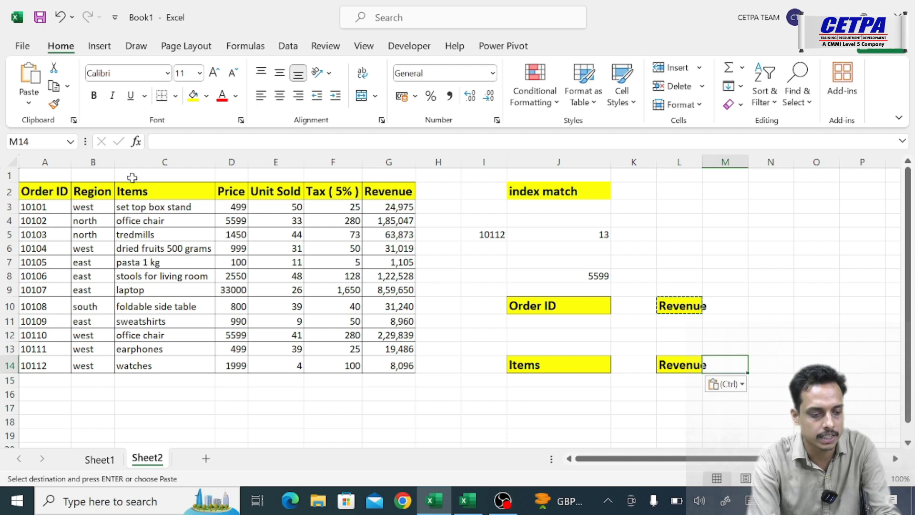
{"action": "left_click", "coordinate": [43, 190]}
{"action": "key", "text": "ctrl+c"}
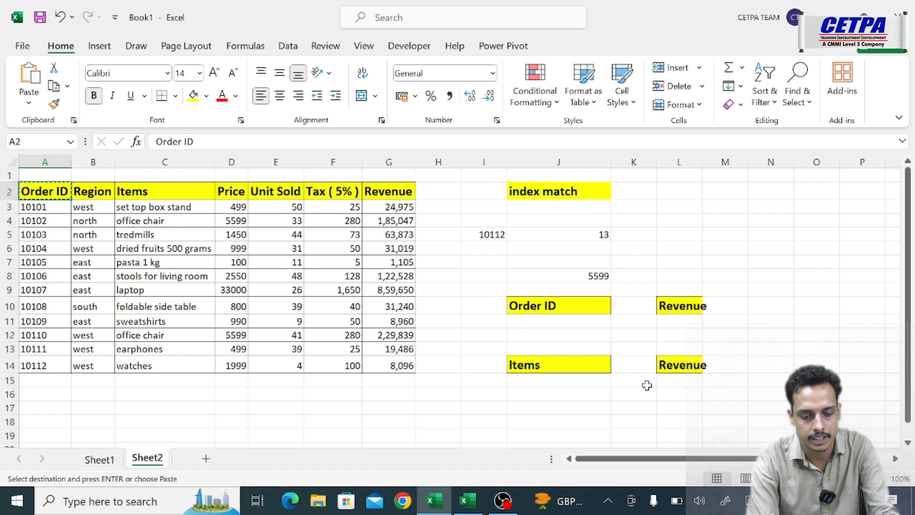
{"action": "left_click", "coordinate": [725, 361]}
{"action": "key", "text": "ctrl+v"}
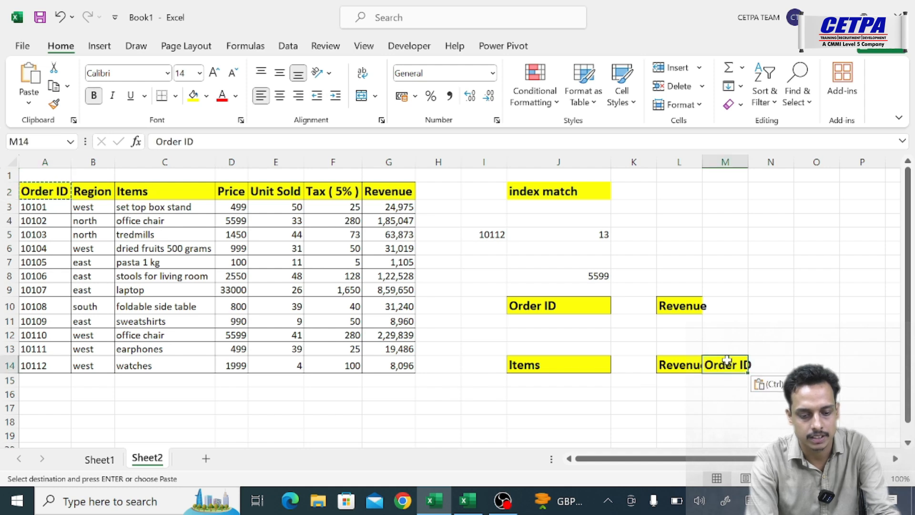
- Widen columns L and M so that the Revenue and Order ID headers fit fully
{"action": "left_click_drag", "start_coordinate": [702, 162], "coordinate": [847, 162]}
{"action": "left_click", "coordinate": [799, 213]}
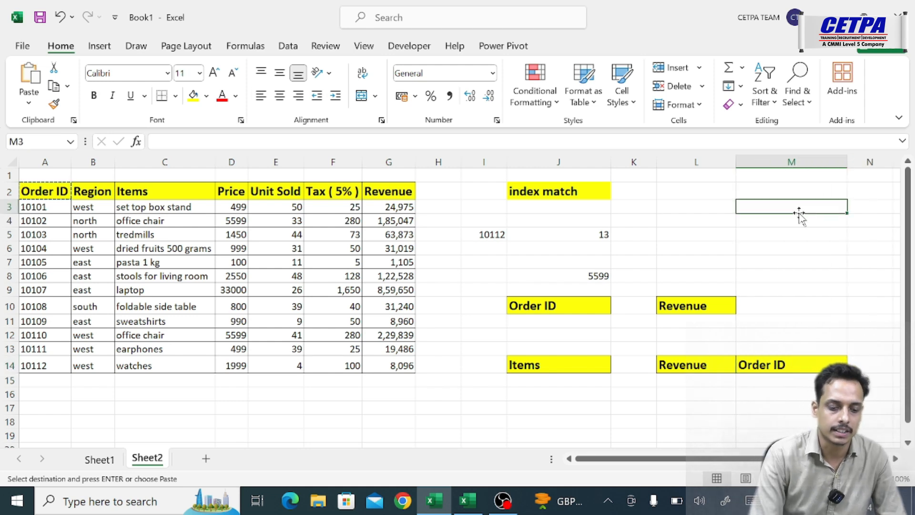
- Add a data validation list to cell J11 with source =$A$3:$A$14 and choose order ID 10104 from its dropdown
{"action": "left_click", "coordinate": [548, 319]}
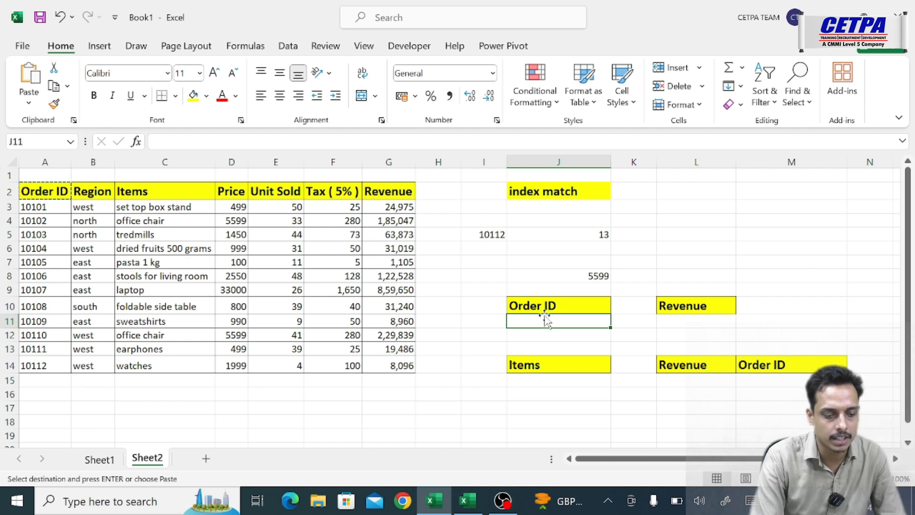
{"action": "left_click", "coordinate": [298, 46]}
{"action": "left_click", "coordinate": [458, 107]}
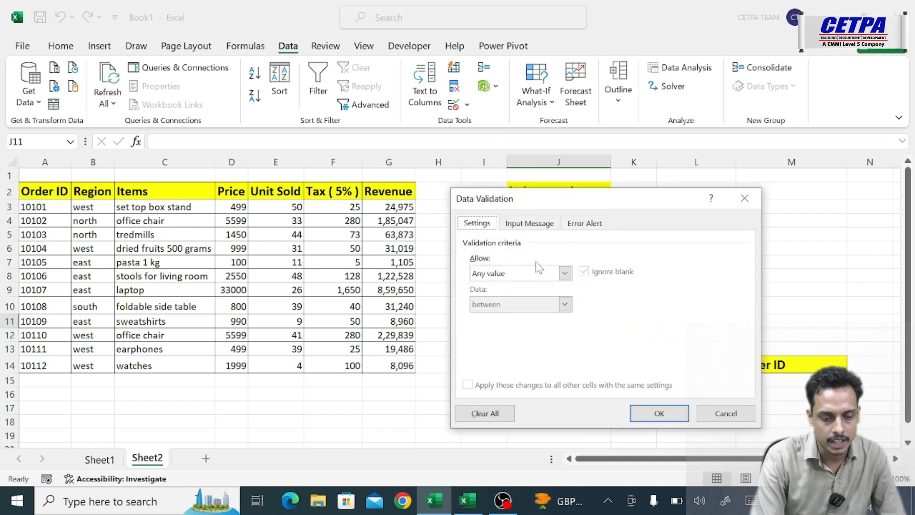
{"action": "left_click", "coordinate": [549, 274]}
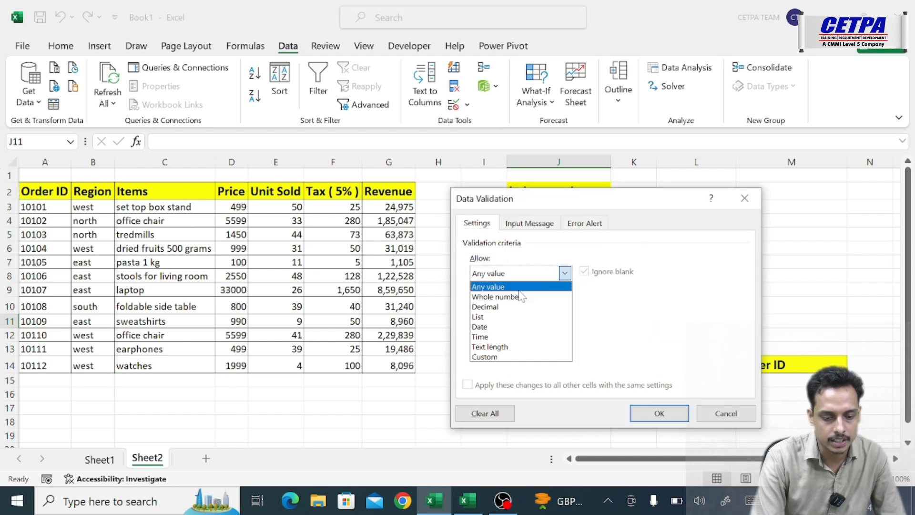
{"action": "left_click", "coordinate": [492, 318]}
{"action": "left_click", "coordinate": [520, 334]}
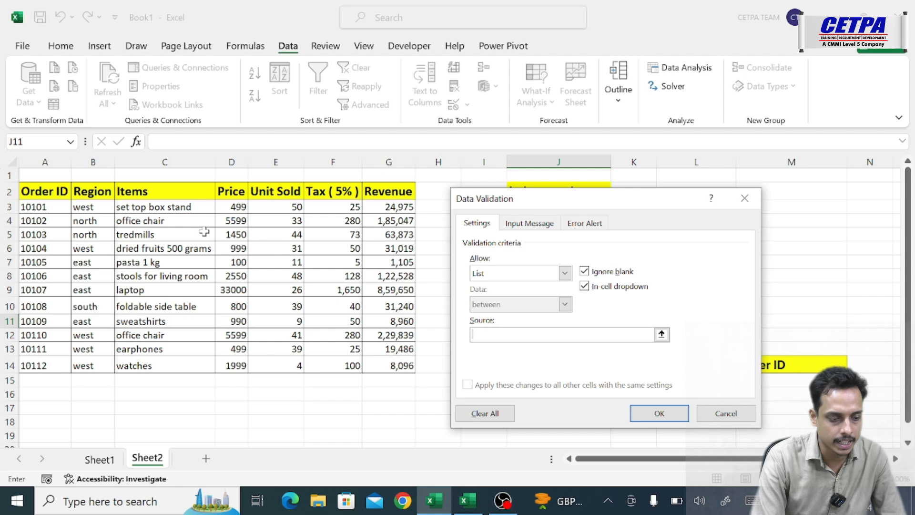
{"action": "left_click_drag", "start_coordinate": [39, 208], "coordinate": [39, 370]}
{"action": "left_click", "coordinate": [659, 413]}
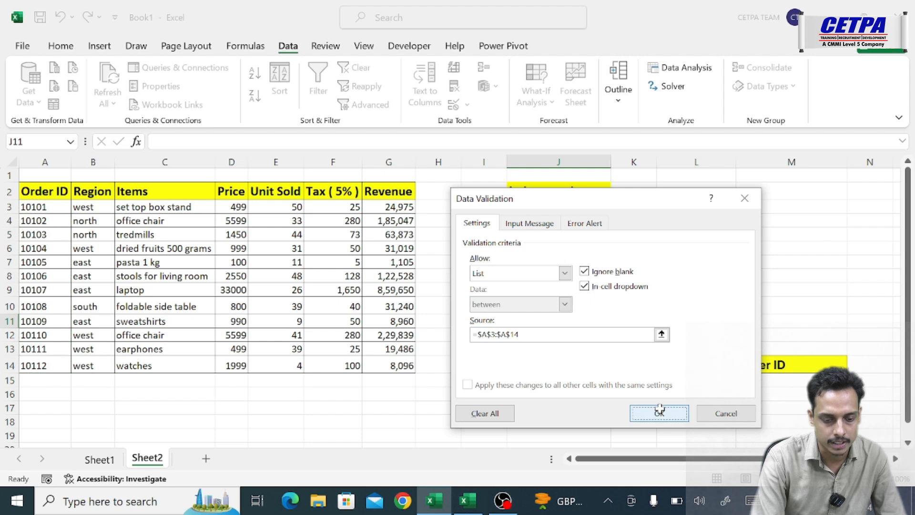
{"action": "left_click", "coordinate": [617, 321]}
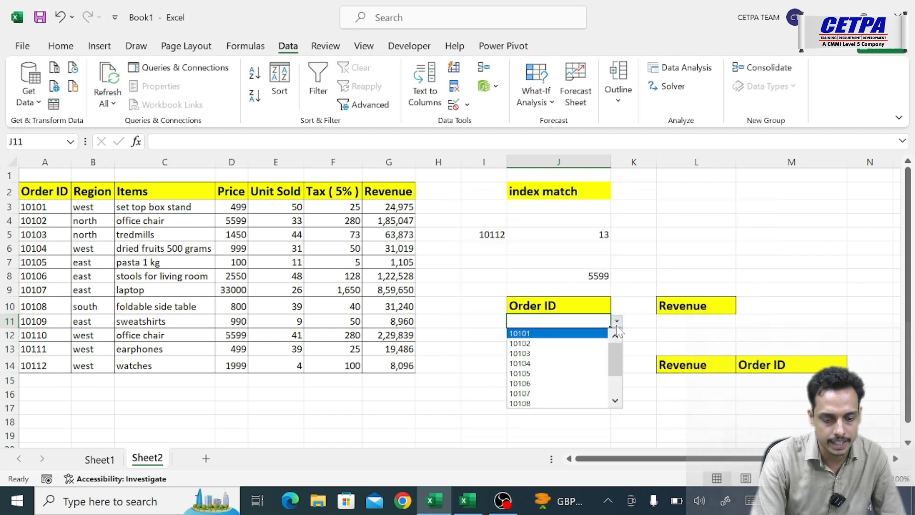
{"action": "left_click", "coordinate": [542, 365]}
- Add a data validation list to cell J15 below the Items header, with source =$C$3:$C$14, and check its dropdown
{"action": "left_click", "coordinate": [533, 381]}
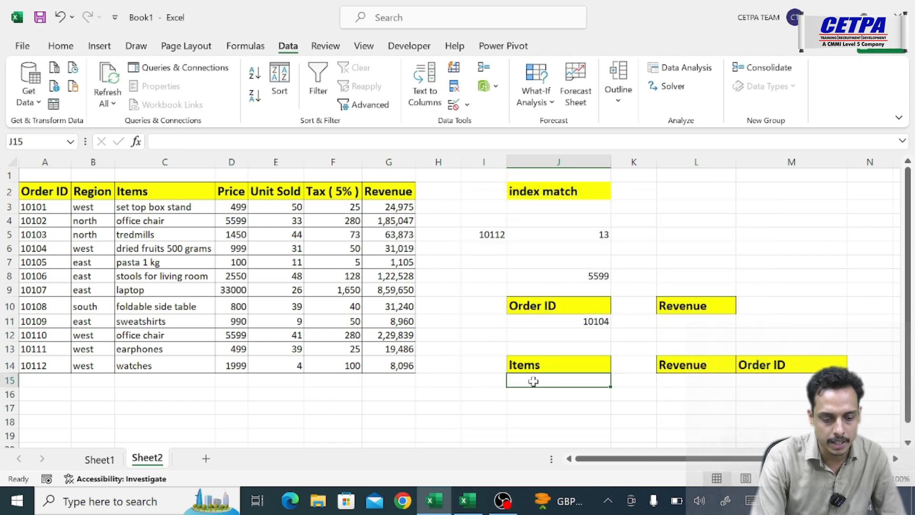
{"action": "left_click", "coordinate": [460, 106]}
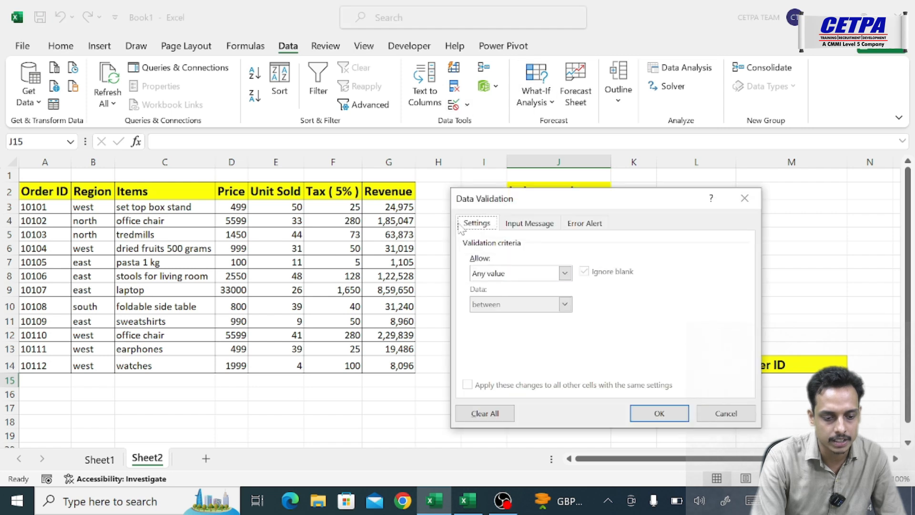
{"action": "left_click", "coordinate": [501, 274]}
{"action": "left_click", "coordinate": [494, 317]}
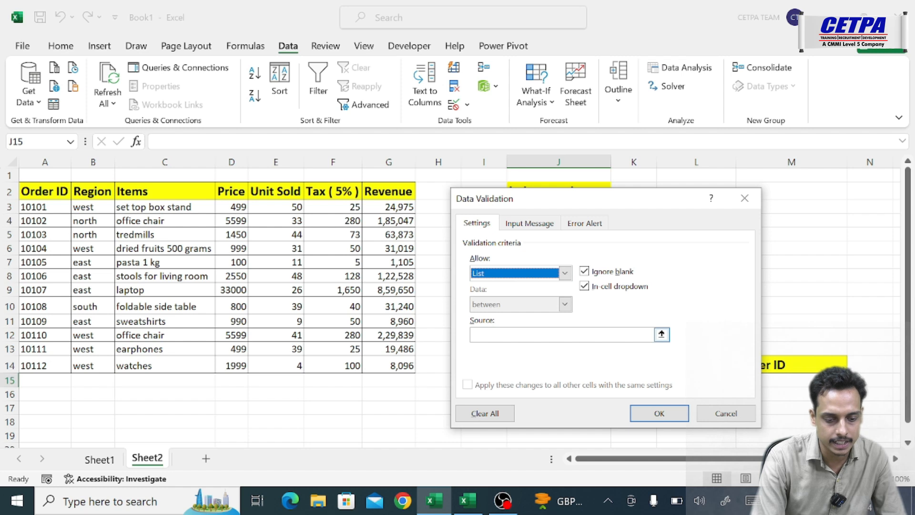
{"action": "left_click", "coordinate": [650, 334]}
{"action": "left_click", "coordinate": [153, 206]}
{"action": "left_click_drag", "start_coordinate": [154, 206], "coordinate": [158, 366]}
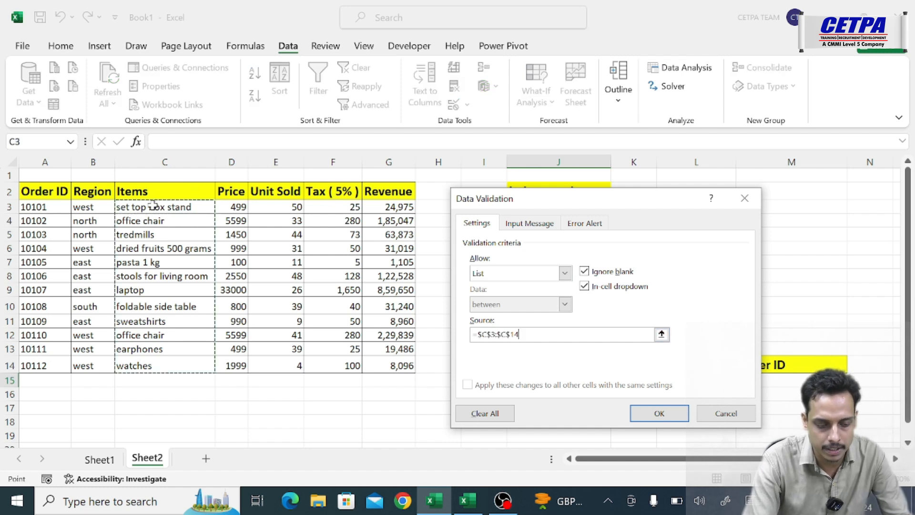
{"action": "left_click", "coordinate": [641, 413]}
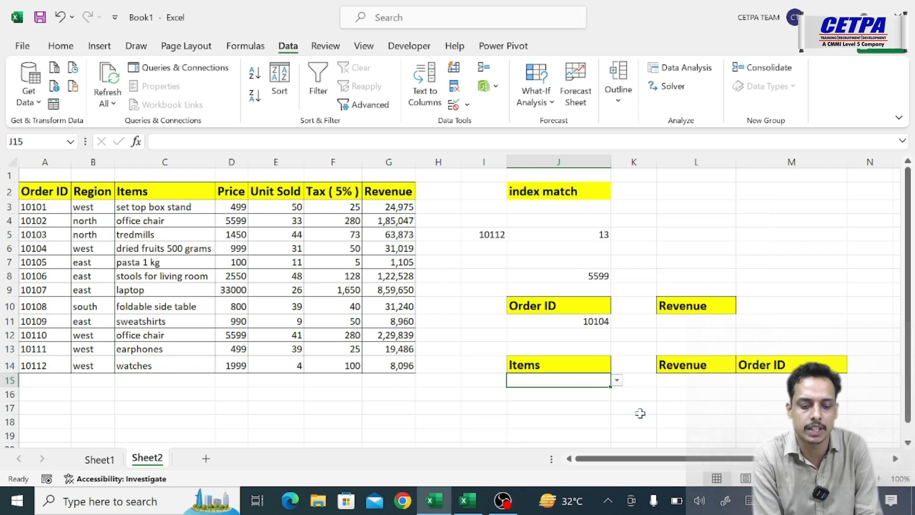
{"action": "left_click", "coordinate": [617, 381]}
{"action": "left_click", "coordinate": [589, 316]}
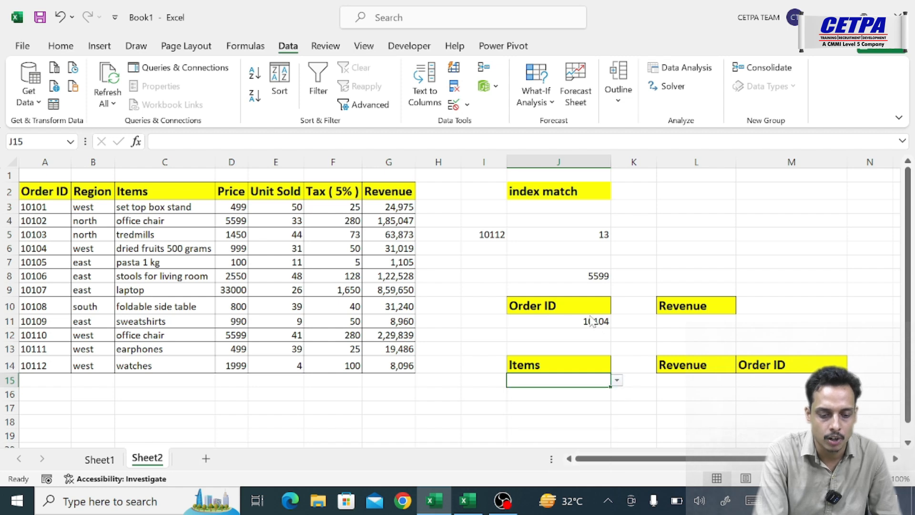
{"action": "left_click", "coordinate": [590, 317]}
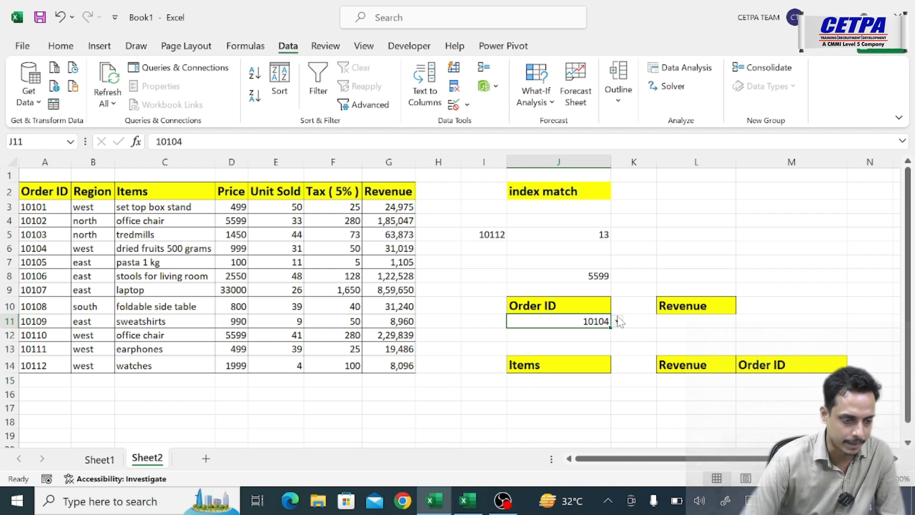
- Enter =INDEX($A$2:$G$14,5,7) in cell L11 to return the revenue of order 10104
{"action": "left_click", "coordinate": [685, 323]}
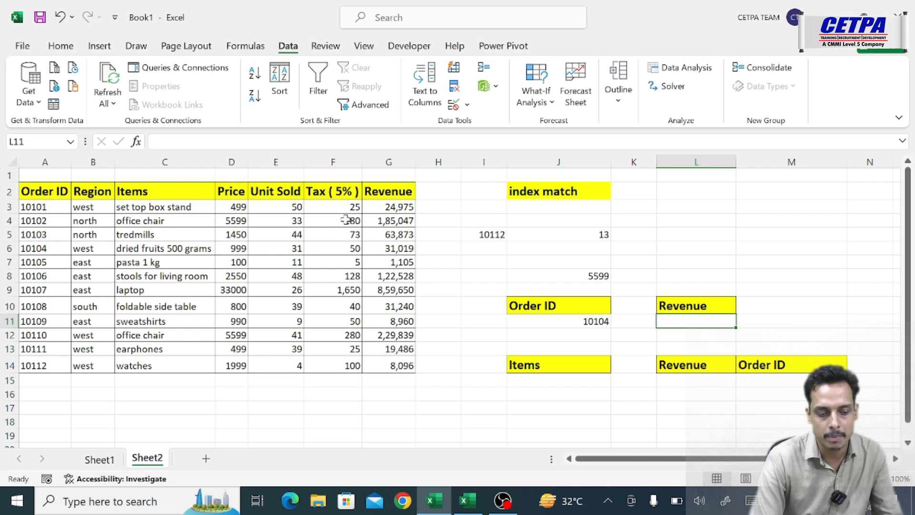
{"action": "double_click", "coordinate": [683, 324]}
{"action": "type", "text": "=i"}
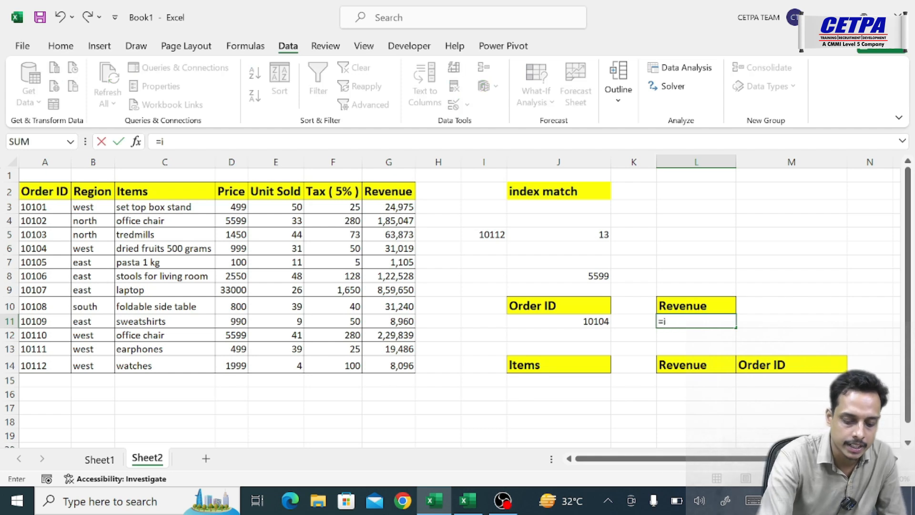
{"action": "type", "text": "ndex"}
{"action": "key", "text": "Tab"}
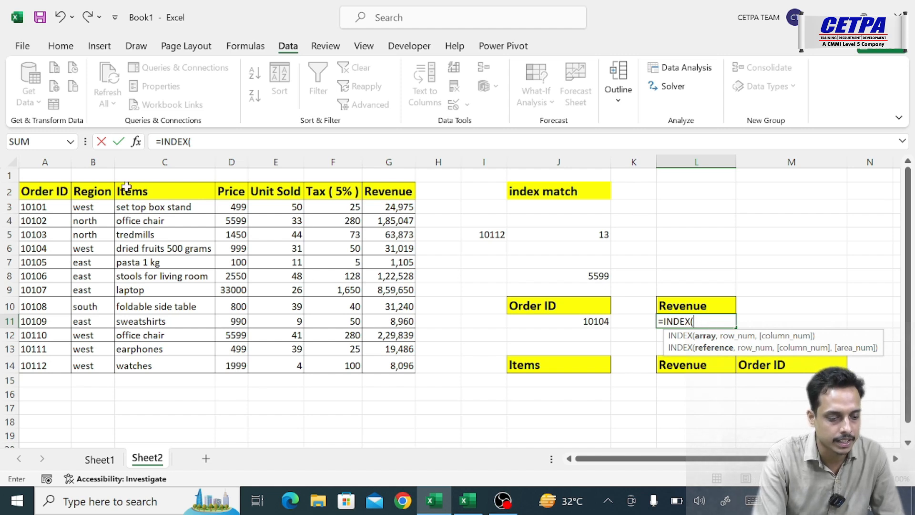
{"action": "left_click", "coordinate": [33, 193]}
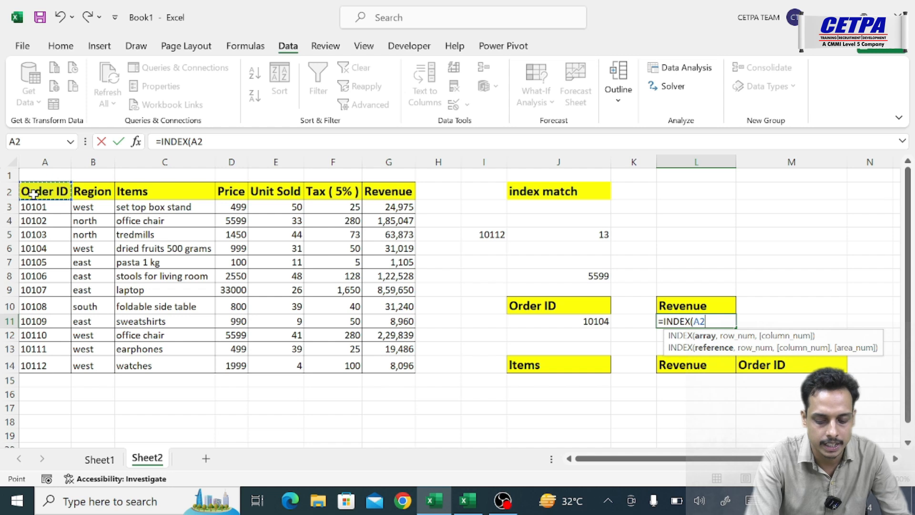
{"action": "left_click_drag", "start_coordinate": [33, 193], "coordinate": [413, 370]}
{"action": "key", "text": "F4"}
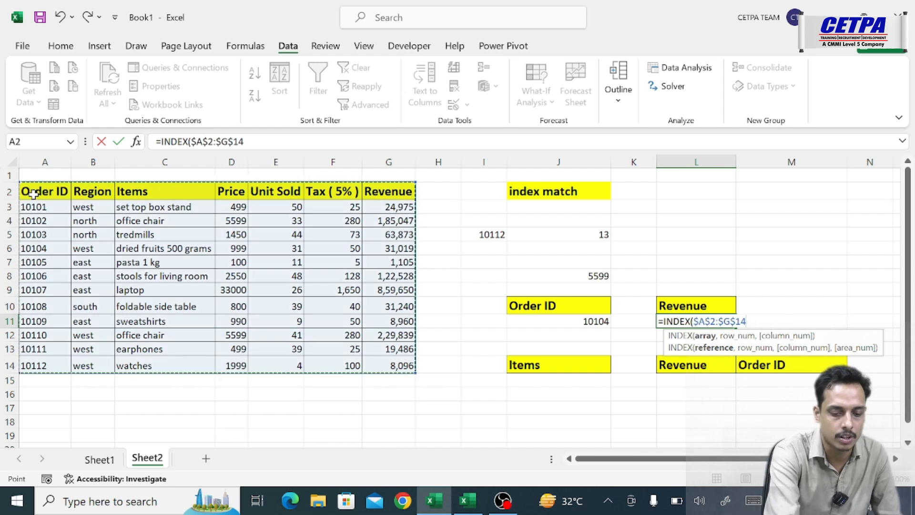
{"action": "type", "text": ","}
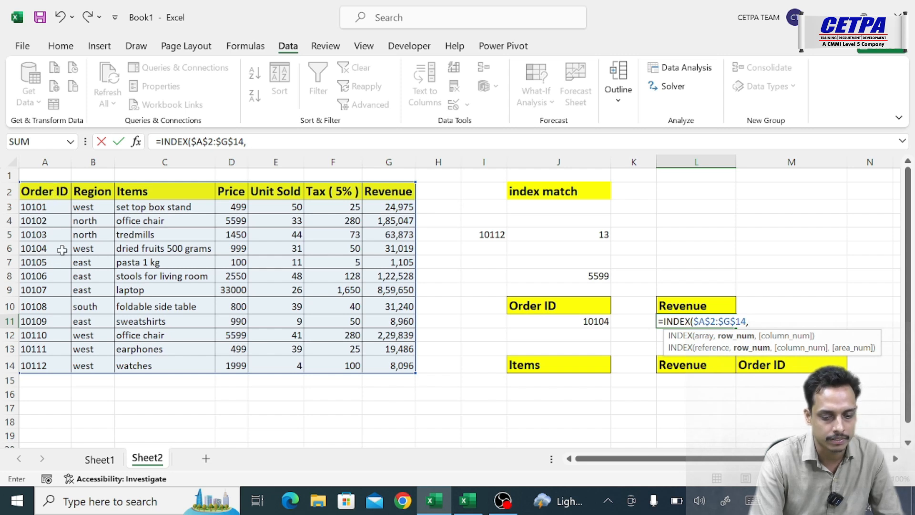
{"action": "type", "text": "5,"}
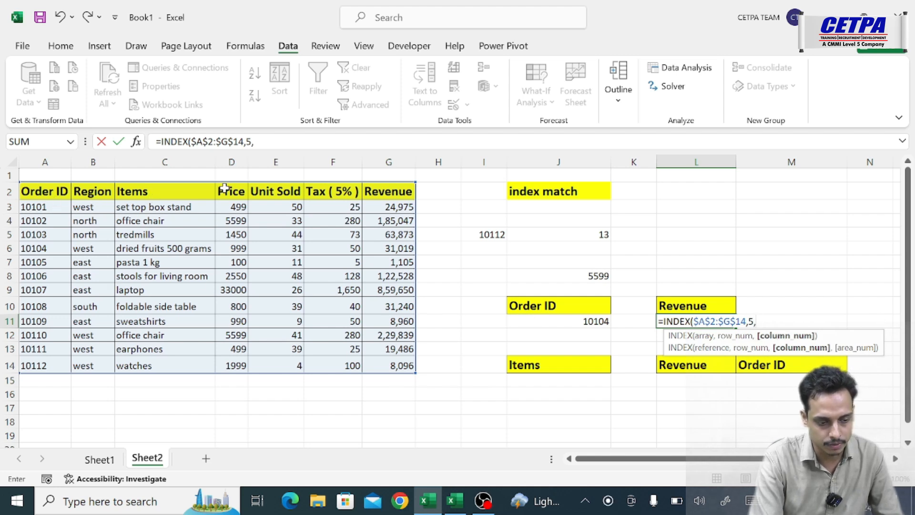
{"action": "type", "text": "7"}
{"action": "key", "text": "Return"}
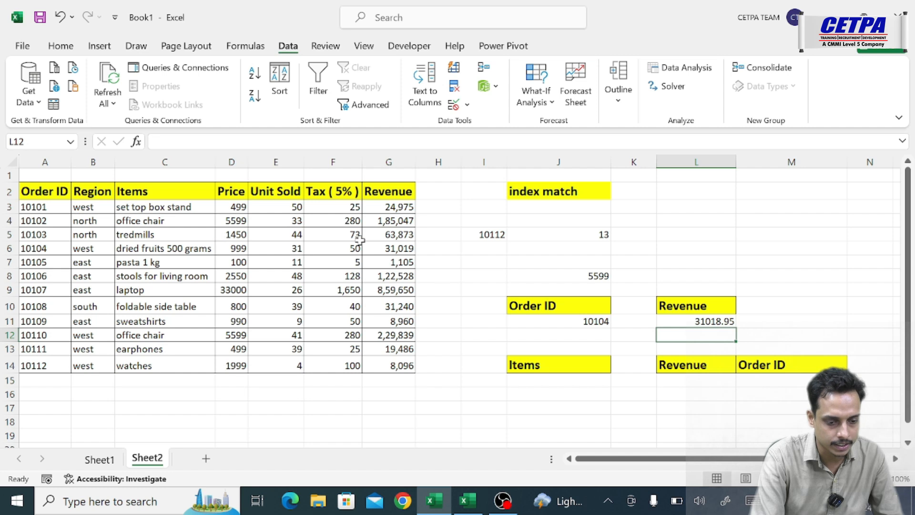
- Check the revenue of order 10104 in G6 and widen column G
{"action": "left_click", "coordinate": [378, 249]}
{"action": "left_click_drag", "start_coordinate": [416, 162], "coordinate": [459, 160]}
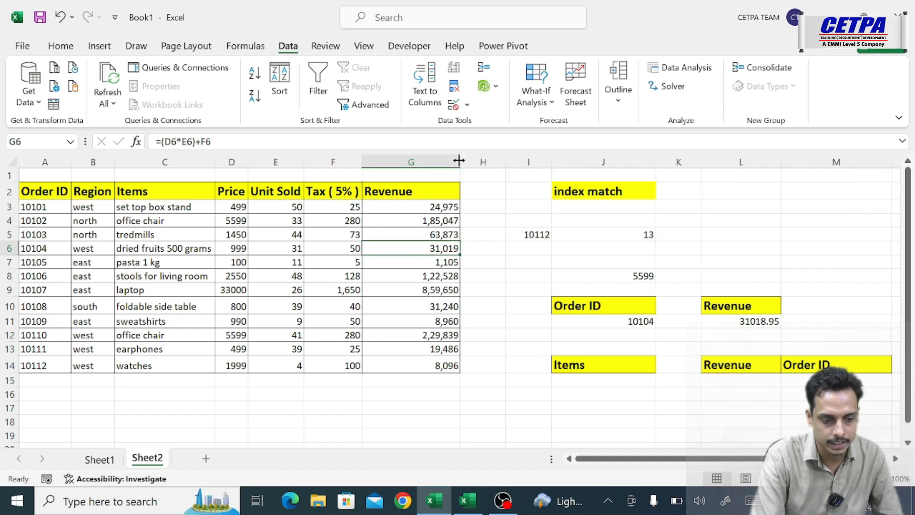
- Clear the INDEX formula from cell L11
{"action": "left_click", "coordinate": [724, 325]}
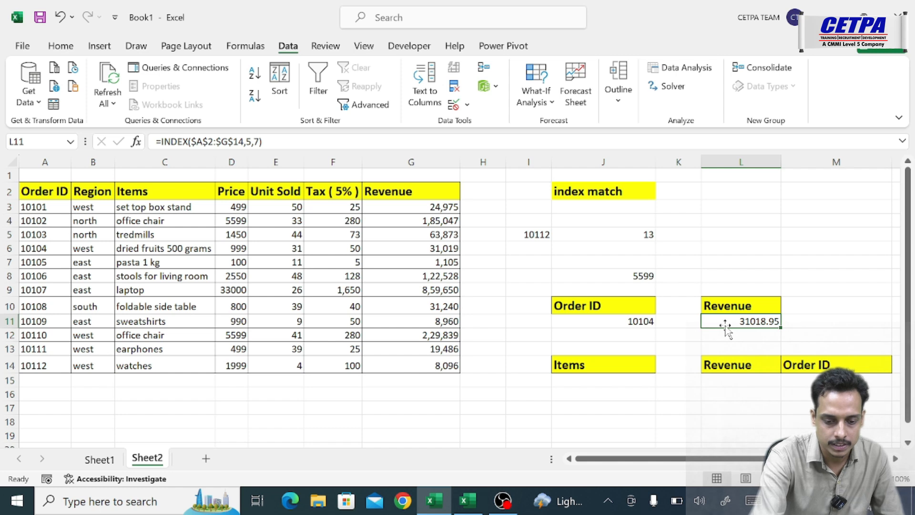
{"action": "key", "text": "Delete"}
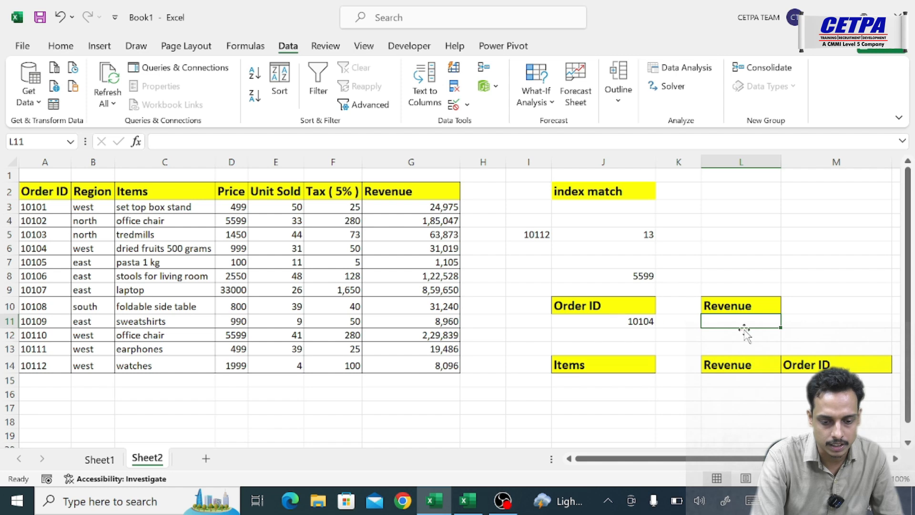
{"action": "double_click", "coordinate": [733, 321]}
{"action": "type", "text": "=index"}
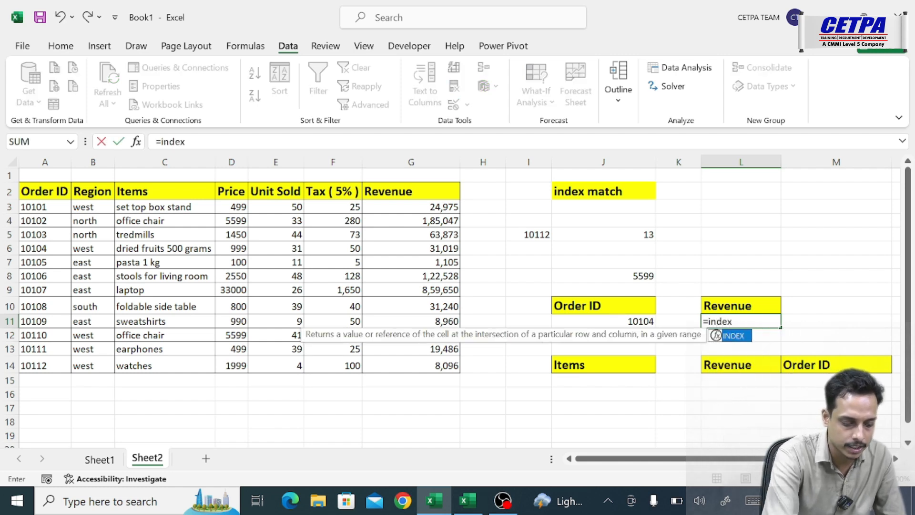
{"action": "key", "text": "Tab"}
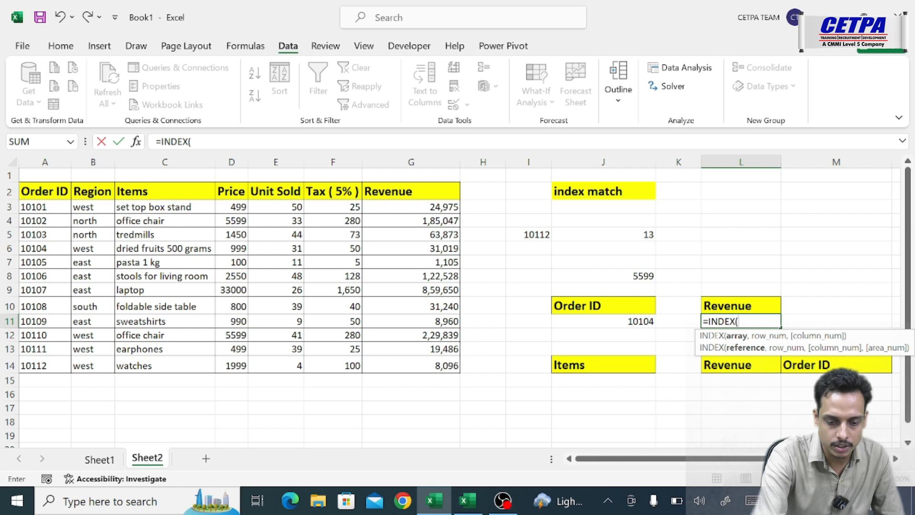
{"action": "key", "text": "BackSpace"}
{"action": "key", "text": "BackSpace"}
{"action": "key", "text": "BackSpace"}
{"action": "key", "text": "BackSpace"}
{"action": "key", "text": "BackSpace"}
{"action": "key", "text": "BackSpace"}
{"action": "key", "text": "BackSpace"}
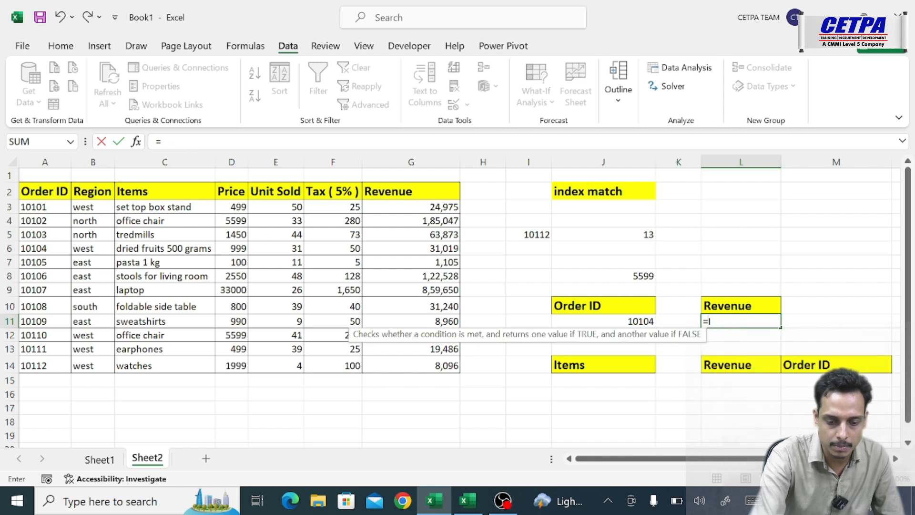
{"action": "left_click", "coordinate": [508, 274]}
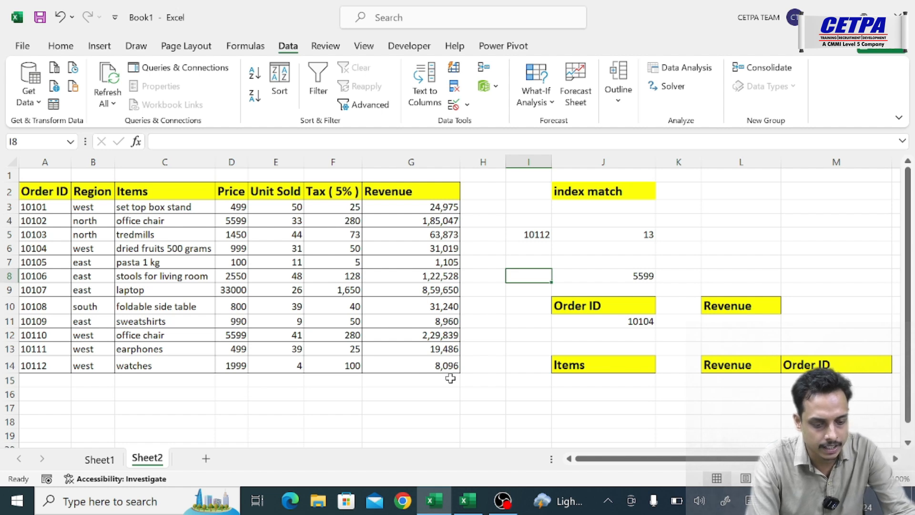
- Display the sheet's formulas to examine the MATCH, INDEX and Revenue entries, and switch back to showing values
{"action": "key", "text": "ctrl+grave"}
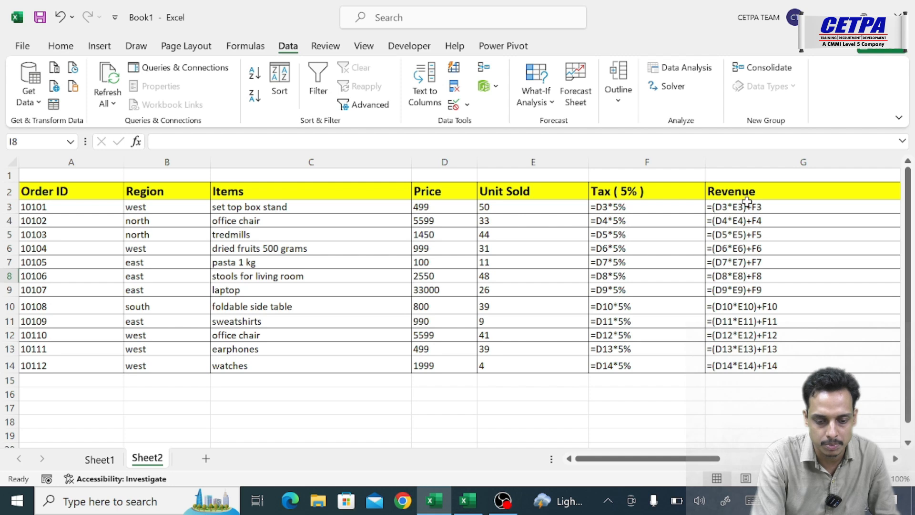
{"action": "scroll", "coordinate": [752, 335], "scroll_direction": "right", "scroll_amount": 5}
{"action": "left_click", "coordinate": [752, 324]}
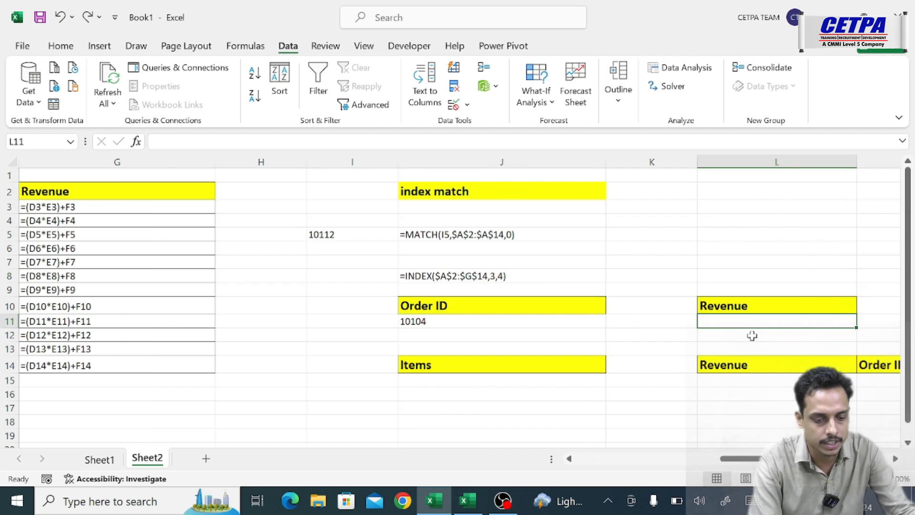
{"action": "scroll", "coordinate": [757, 465], "scroll_direction": "left", "scroll_amount": 5}
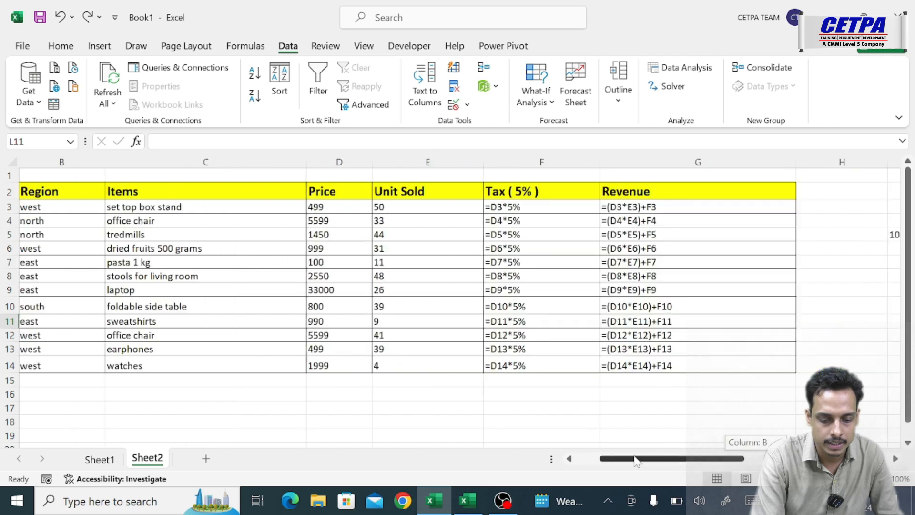
{"action": "double_click", "coordinate": [656, 290]}
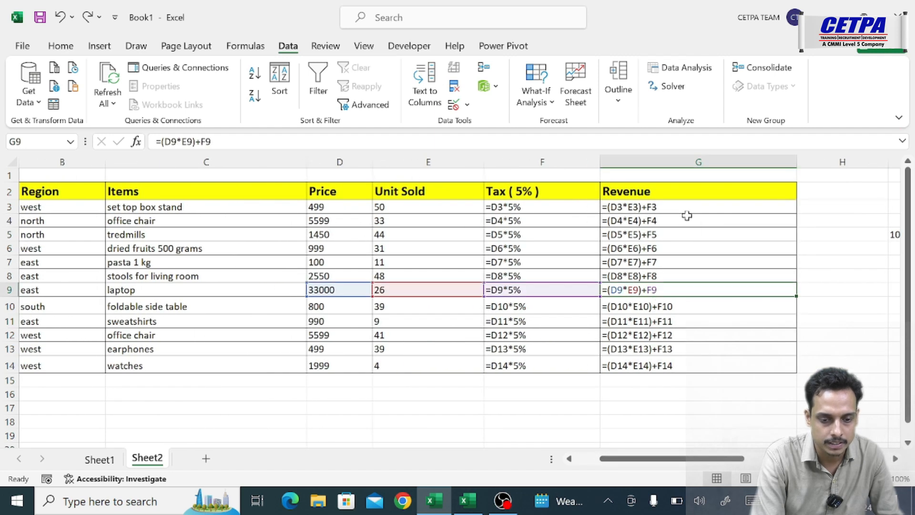
{"action": "left_click", "coordinate": [245, 46]}
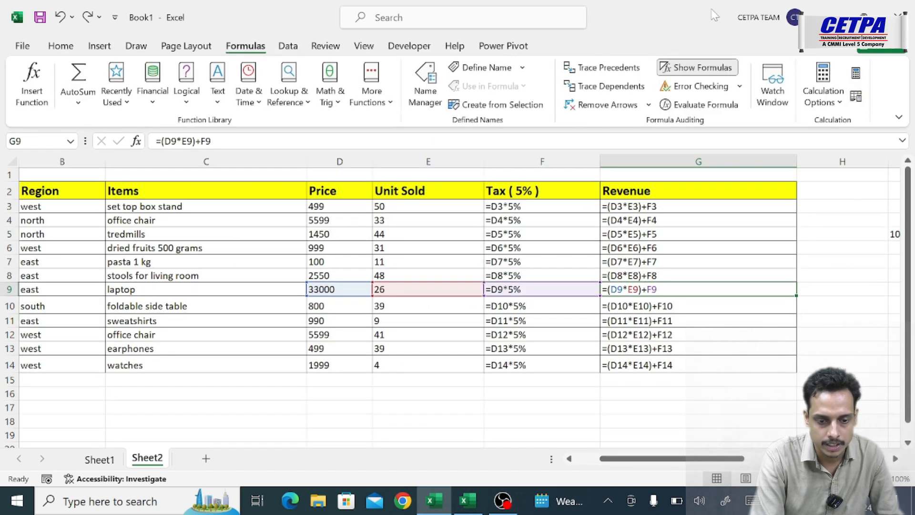
{"action": "left_click", "coordinate": [689, 67]}
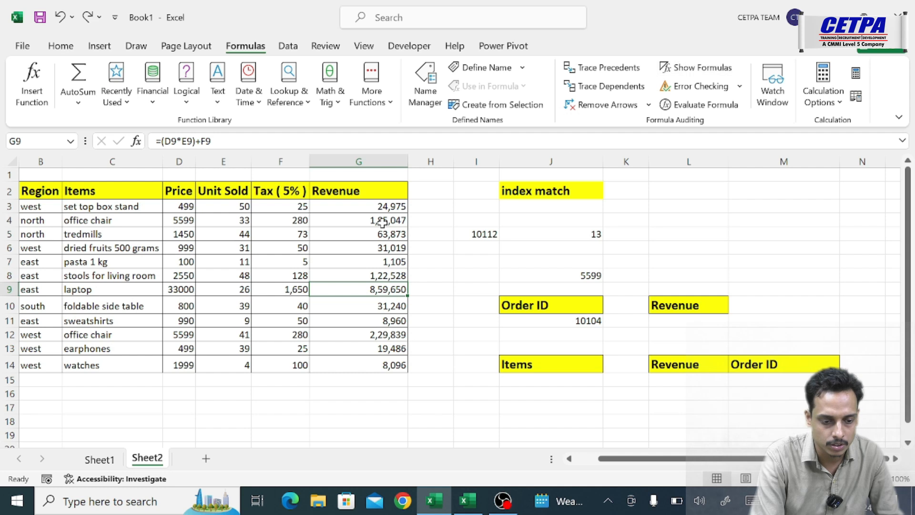
- Convert the Revenue formulas in G3:G14 to static values by copying them and pasting values in place
{"action": "left_click_drag", "start_coordinate": [371, 208], "coordinate": [383, 365]}
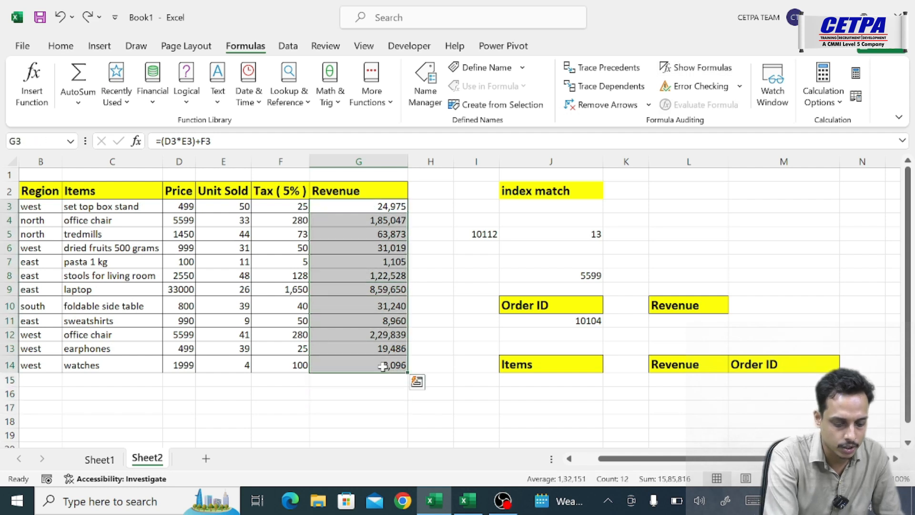
{"action": "key", "text": "ctrl+c"}
{"action": "right_click", "coordinate": [384, 369]}
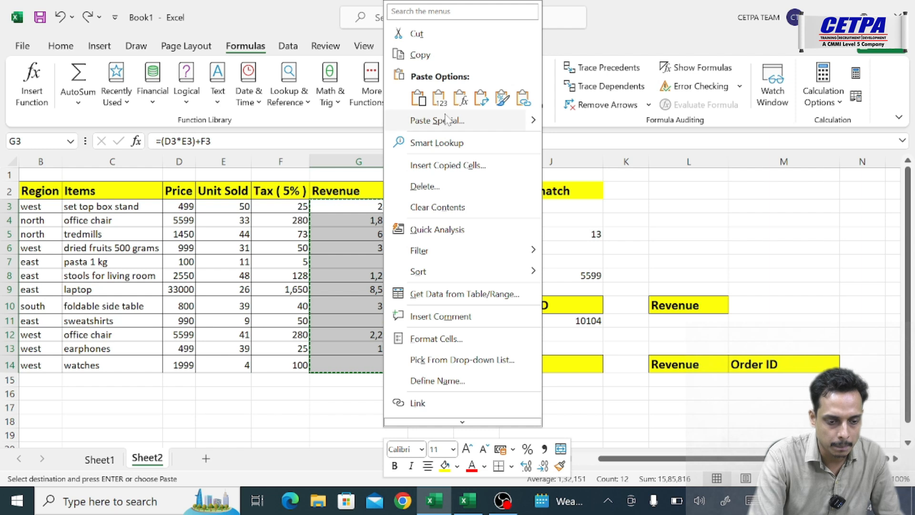
{"action": "left_click", "coordinate": [439, 98]}
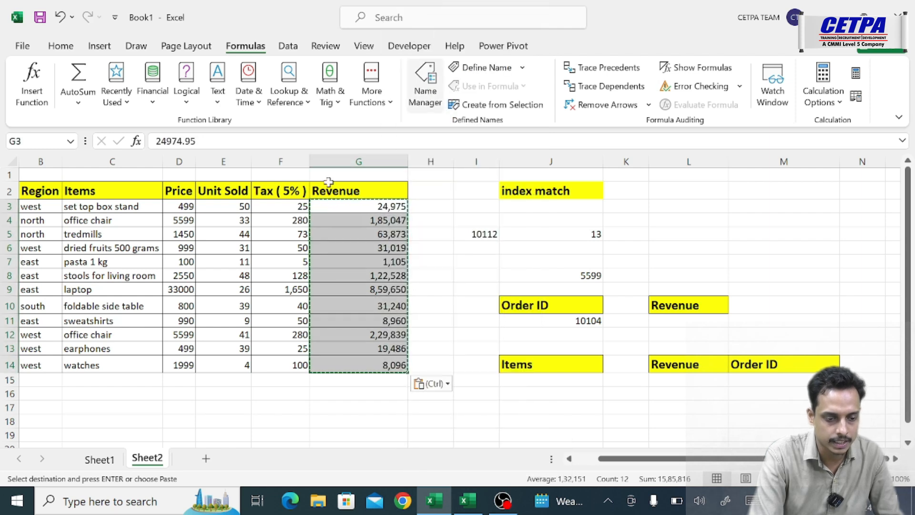
- Convert the Tax (5%) formulas in F3:F14 to static values by copying them and pasting values in place
{"action": "left_click_drag", "start_coordinate": [299, 206], "coordinate": [301, 369]}
{"action": "key", "text": "ctrl+c"}
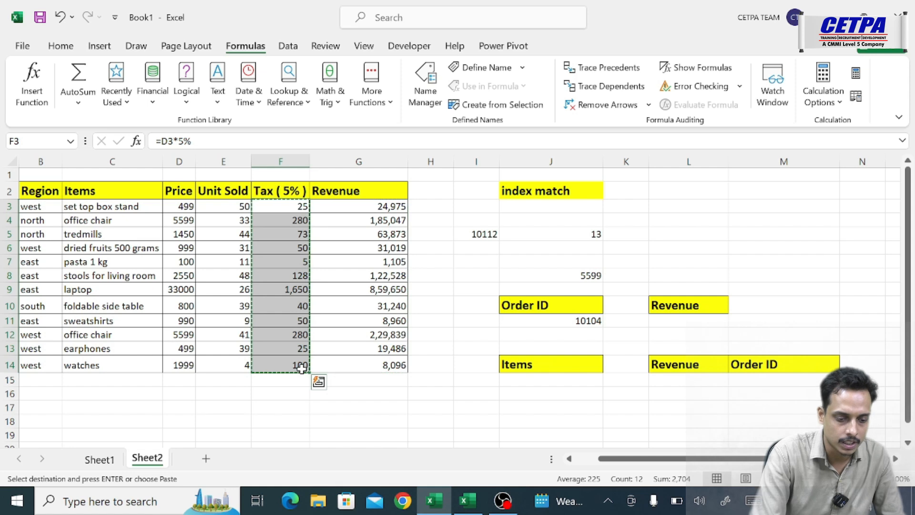
{"action": "right_click", "coordinate": [301, 369]}
{"action": "left_click", "coordinate": [357, 100]}
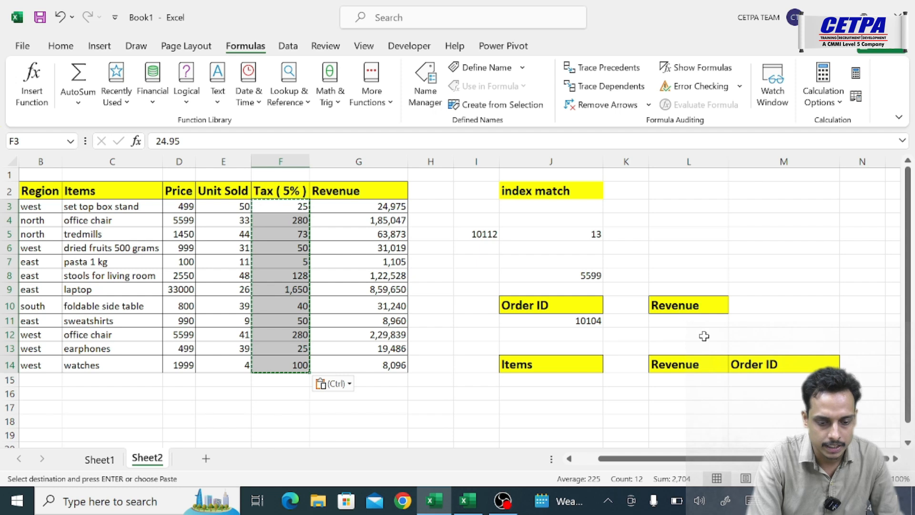
- Start an INDEX formula in L11 with the whole order table, $A$2:$G$14, as the absolute array
{"action": "left_click", "coordinate": [677, 323]}
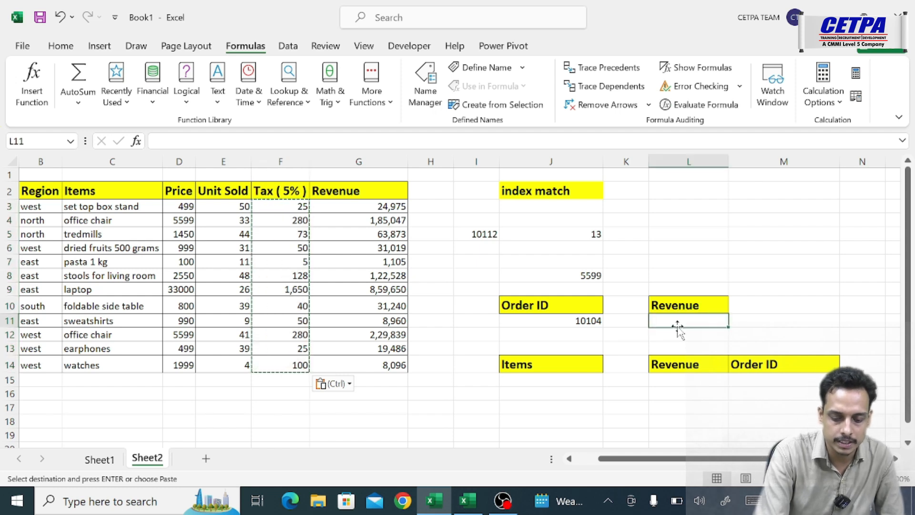
{"action": "key", "text": "Escape"}
{"action": "type", "text": "=index"}
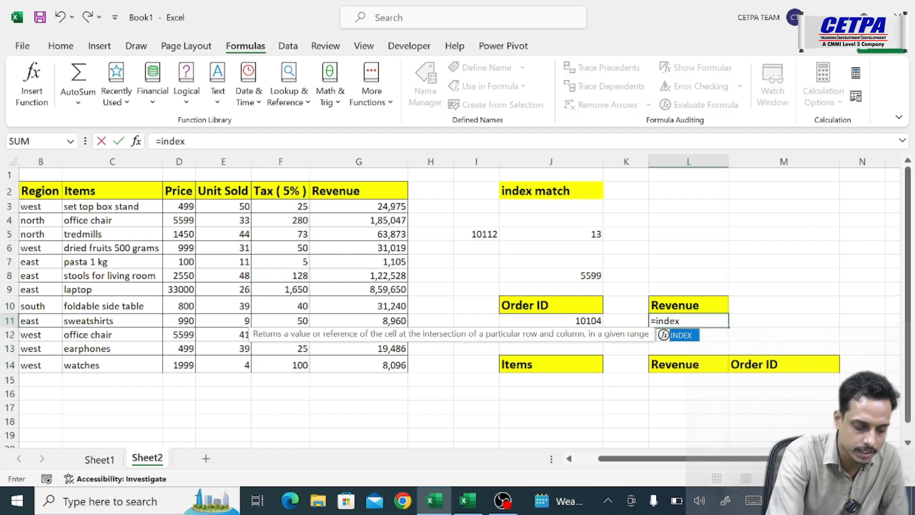
{"action": "key", "text": "Tab"}
{"action": "left_click_drag", "start_coordinate": [651, 458], "coordinate": [628, 459]}
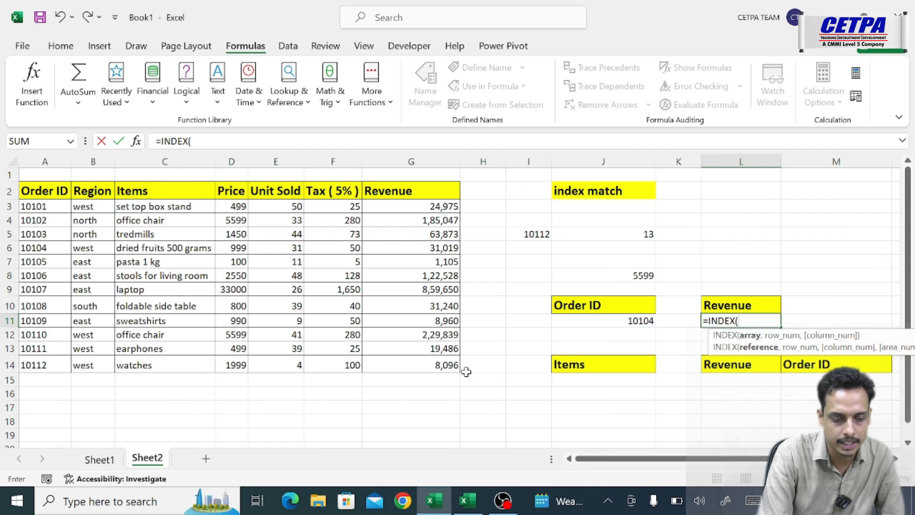
{"action": "left_click", "coordinate": [53, 193]}
{"action": "key", "text": "ctrl+shift+Right"}
{"action": "key", "text": "ctrl+shift+Down"}
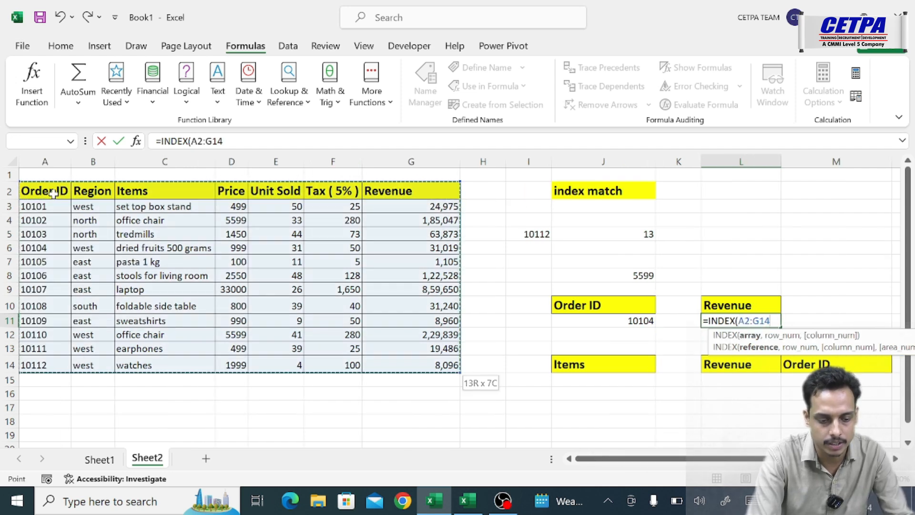
{"action": "key", "text": "F4"}
{"action": "type", "text": ","}
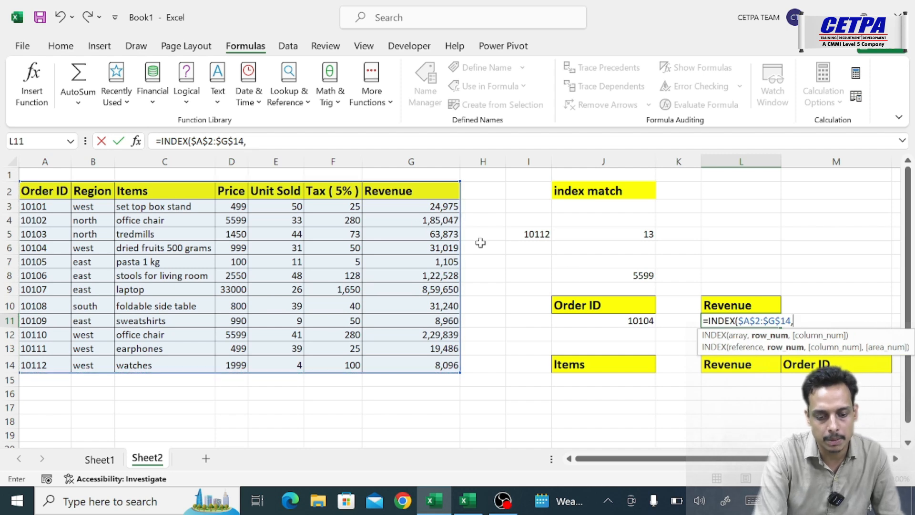
{"action": "left_click", "coordinate": [607, 322]}
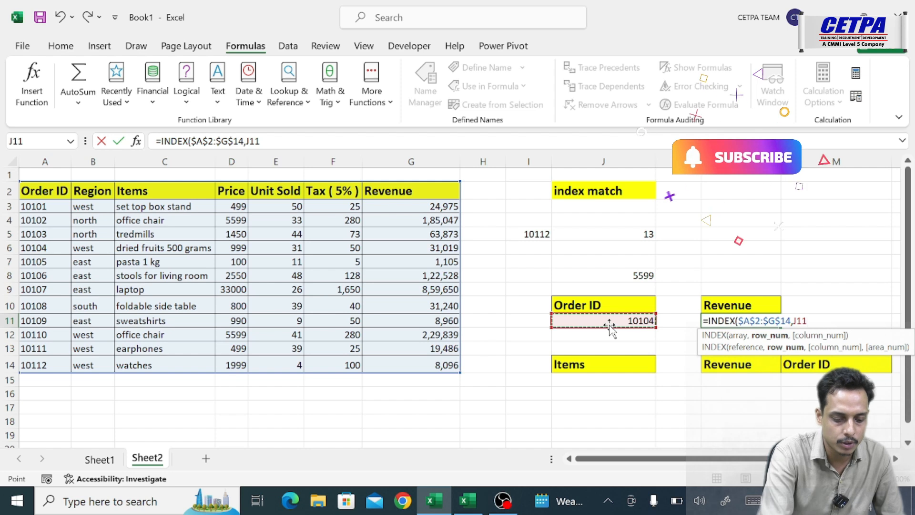
{"action": "type", "text": "5"}
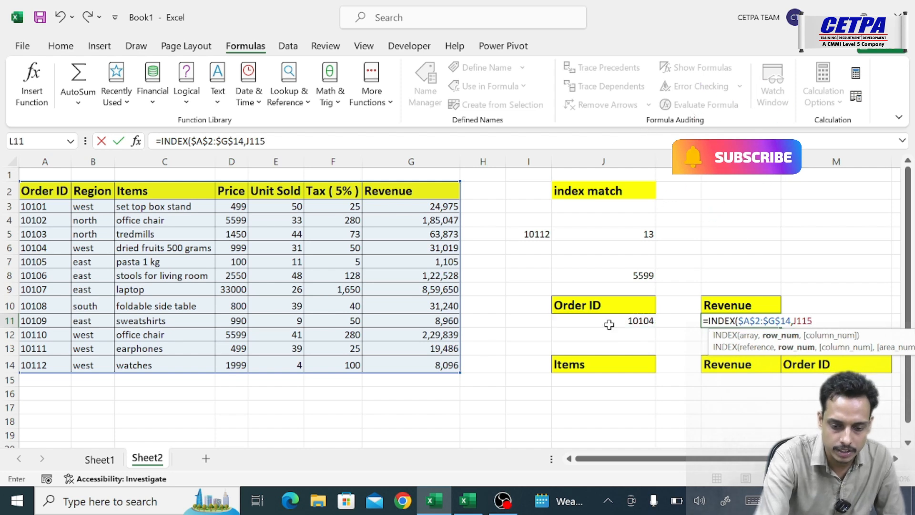
{"action": "key", "text": "BackSpace"}
{"action": "key", "text": "BackSpace"}
{"action": "key", "text": "BackSpace"}
{"action": "key", "text": "BackSpace"}
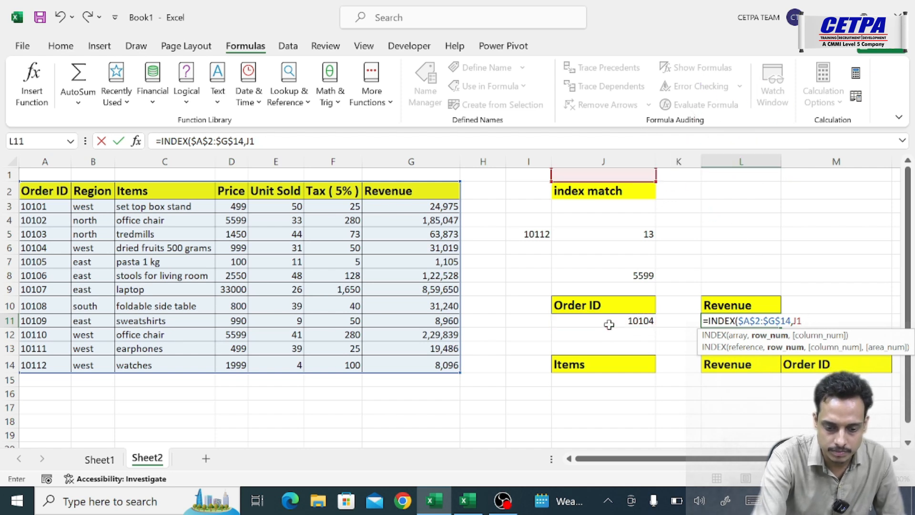
- Complete the INDEX formula in L11 with row number 5 and column number 7
{"action": "type", "text": "5"}
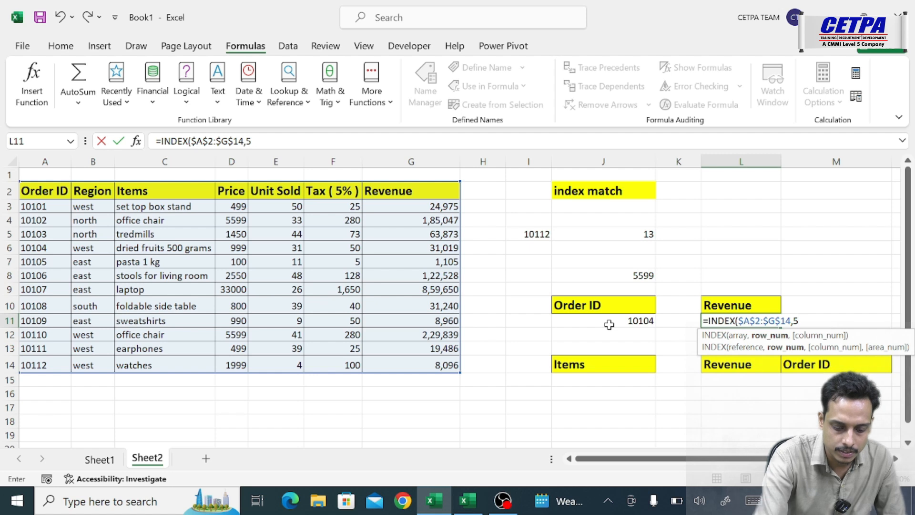
{"action": "type", "text": ",7"}
{"action": "key", "text": "Return"}
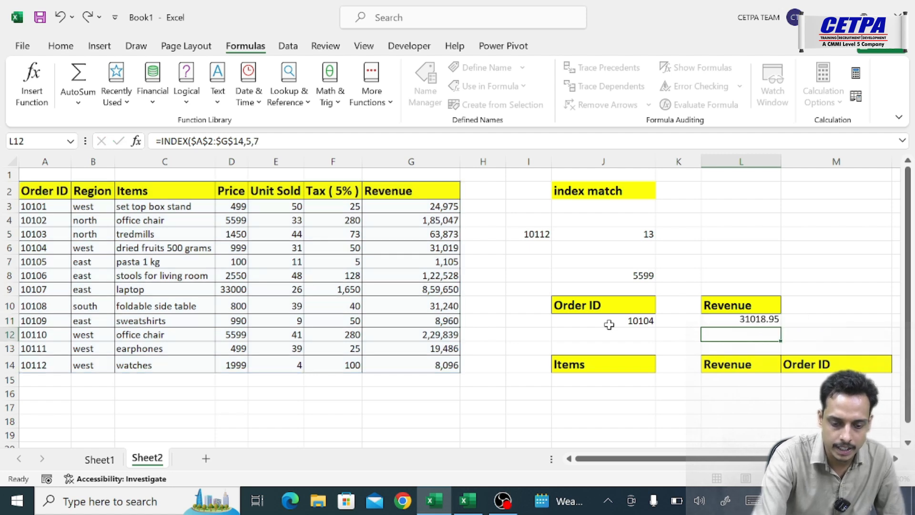
- Replace the row number in L11's INDEX formula with a MATCH function that looks up the Order ID in J11
{"action": "left_click", "coordinate": [755, 320]}
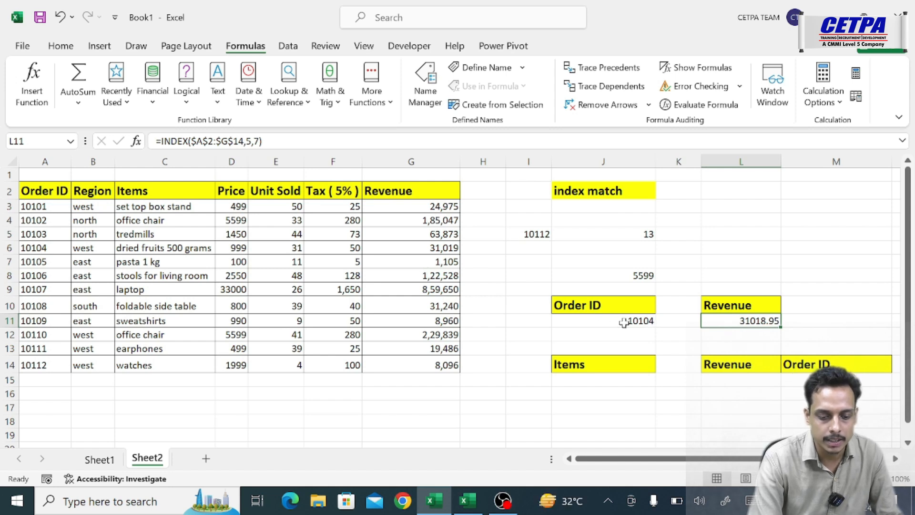
{"action": "double_click", "coordinate": [715, 320]}
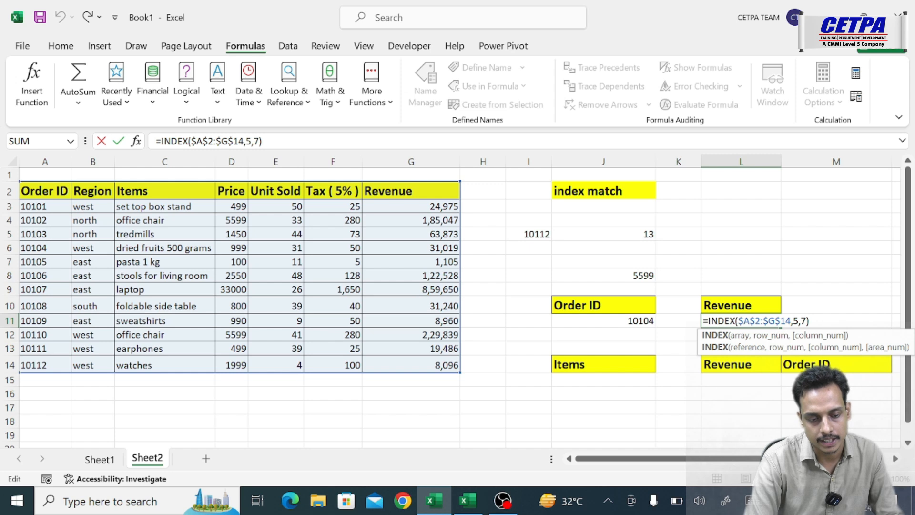
{"action": "double_click", "coordinate": [795, 321]}
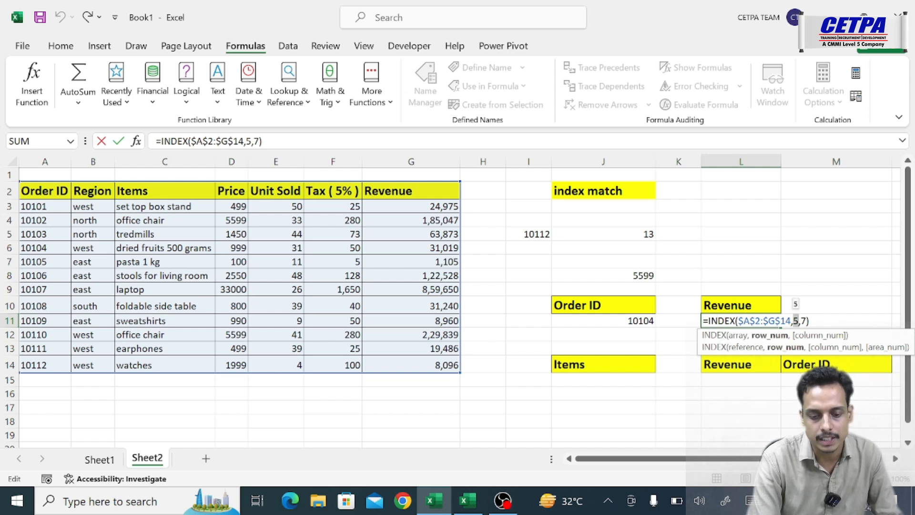
{"action": "key", "text": "BackSpace"}
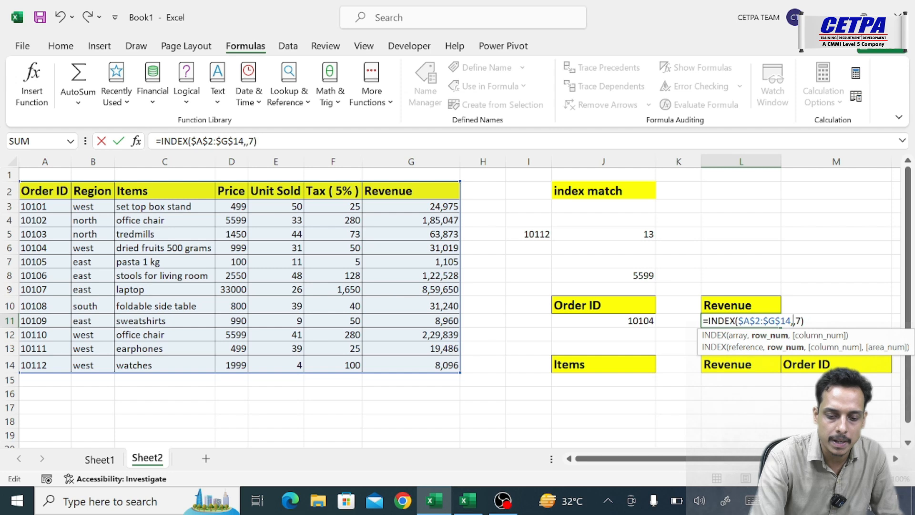
{"action": "type", "text": "mat"}
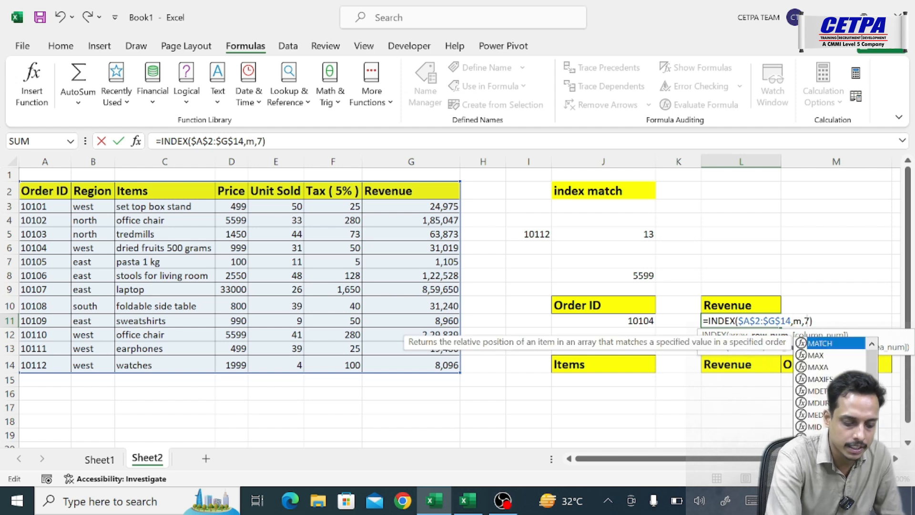
{"action": "key", "text": "Tab"}
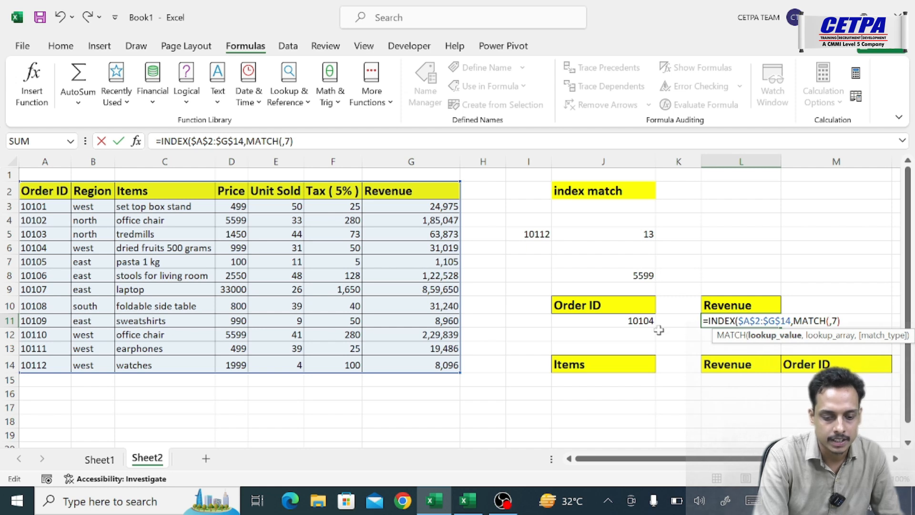
{"action": "left_click", "coordinate": [633, 321]}
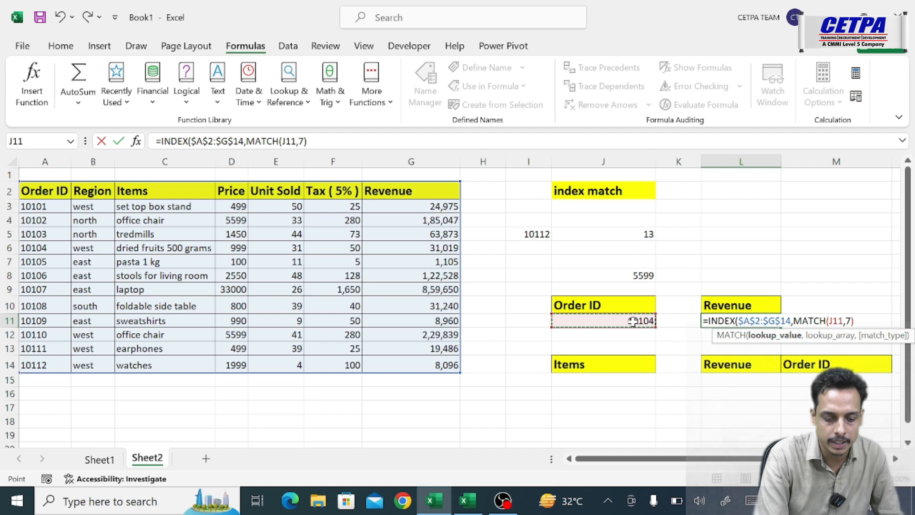
{"action": "type", "text": ","}
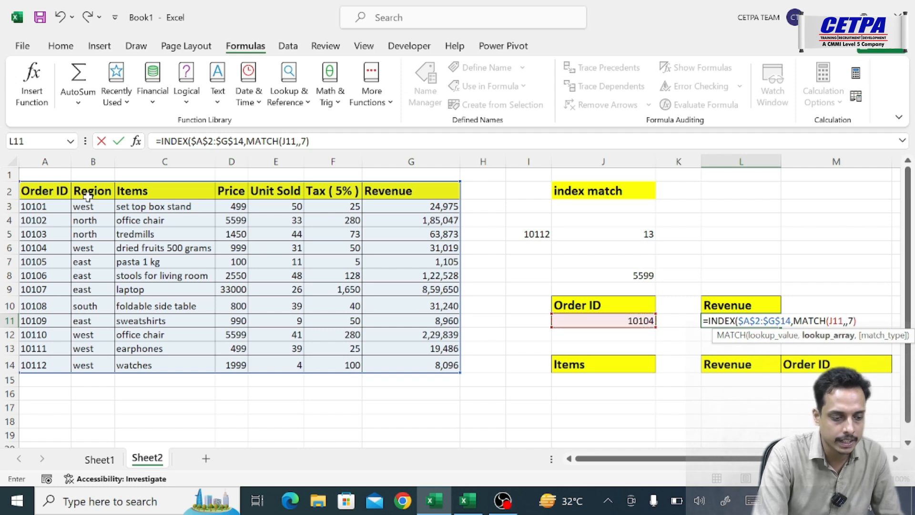
- Give the row MATCH the absolute lookup array $A$2:$A$14 and match type 0, and close it
{"action": "left_click", "coordinate": [57, 193]}
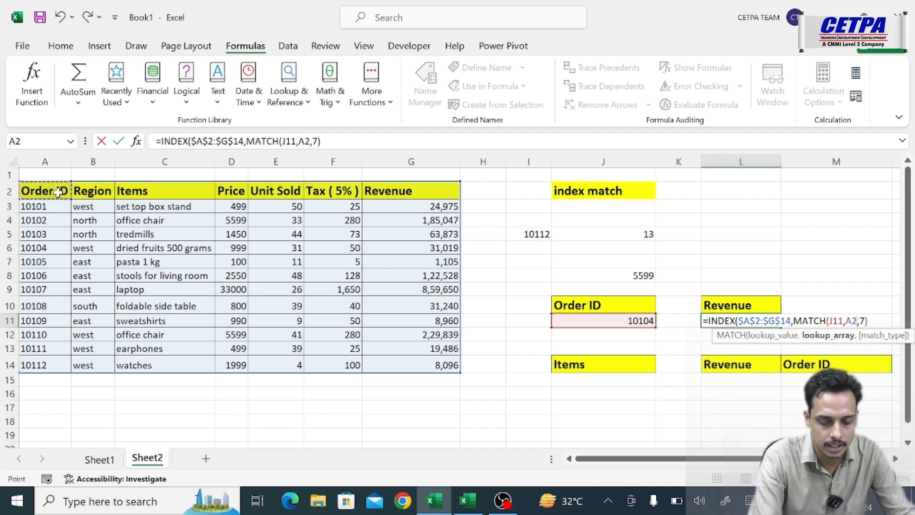
{"action": "key", "text": "ctrl+shift+Down"}
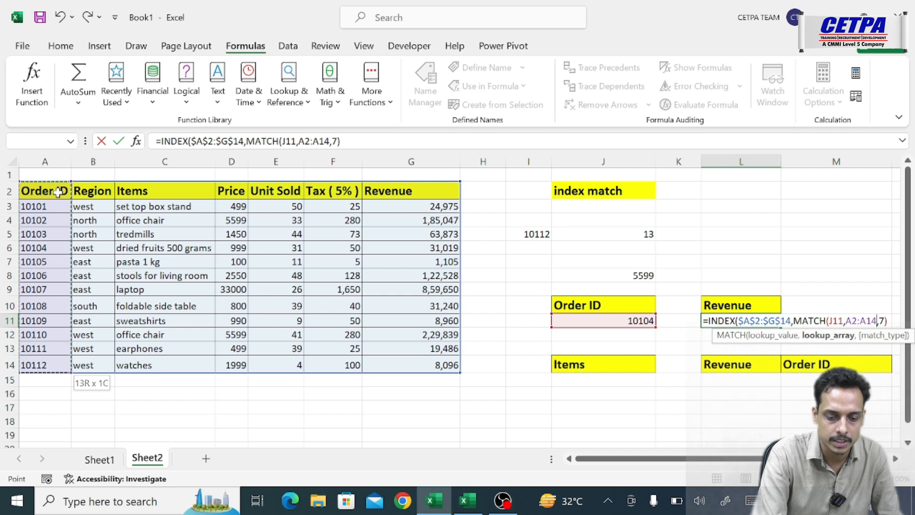
{"action": "key", "text": "F4"}
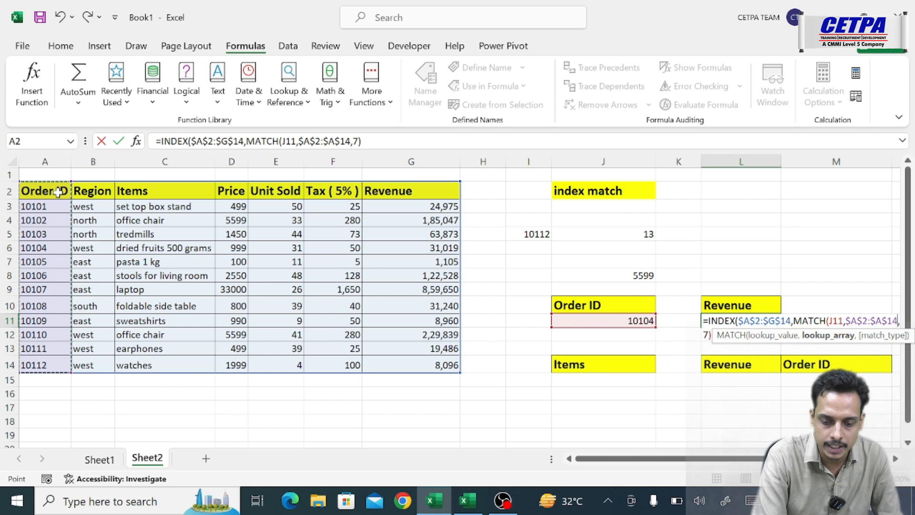
{"action": "type", "text": ",0"}
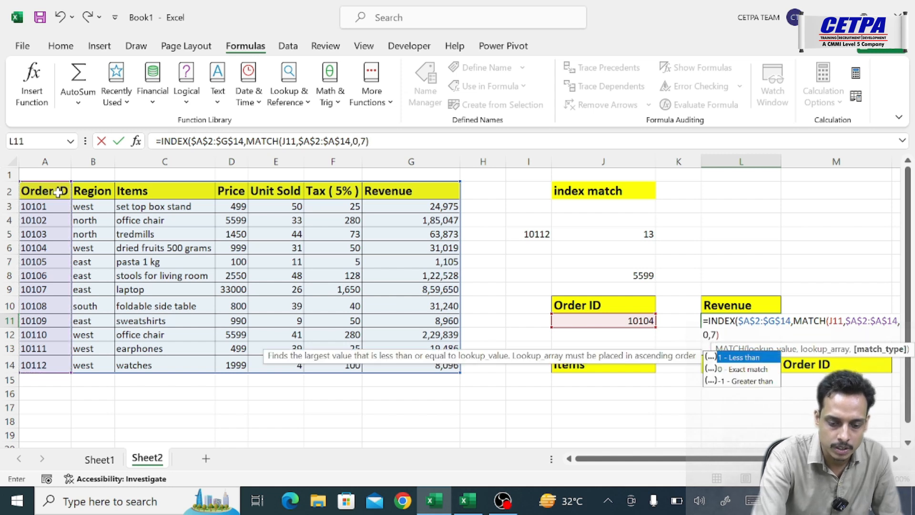
{"action": "type", "text": ")"}
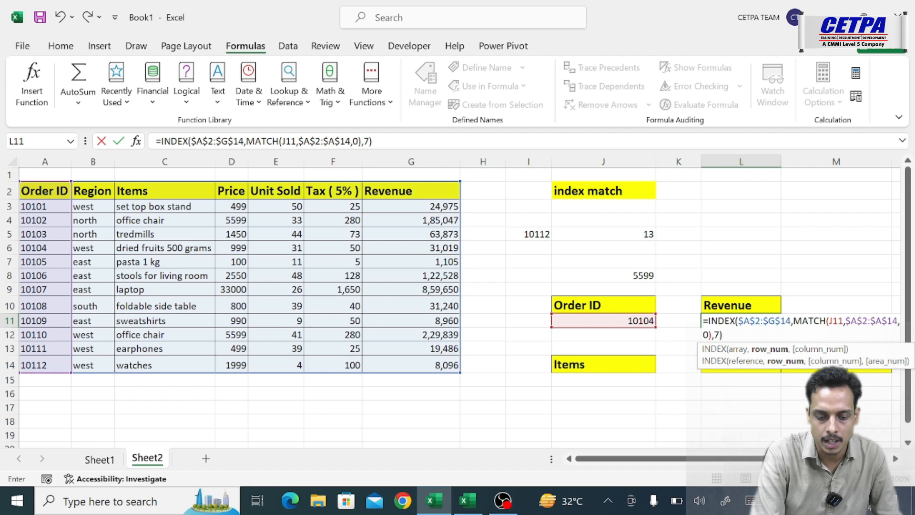
- Replace the column number 7 in L11's INDEX formula with a MATCH function that looks up the Revenue header in L10
{"action": "left_click", "coordinate": [719, 335]}
{"action": "key", "text": "Delete"}
{"action": "type", "text": "match"}
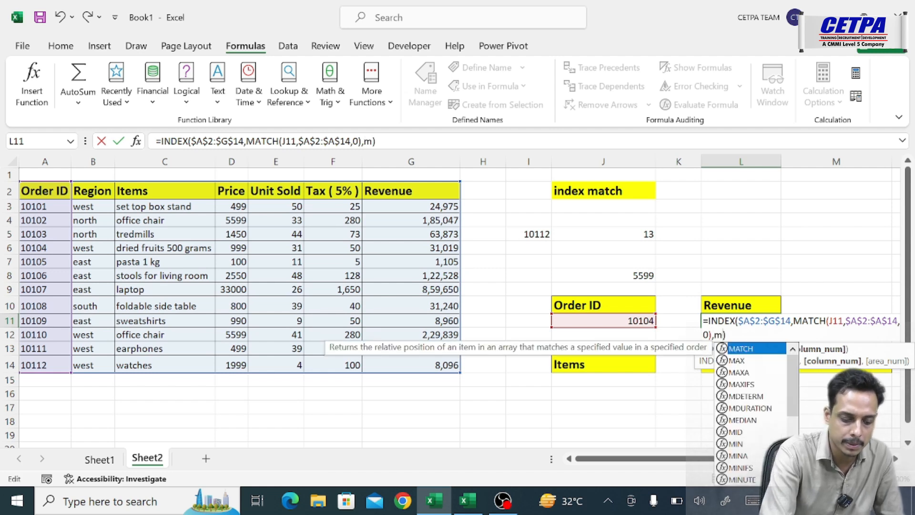
{"action": "key", "text": "Tab"}
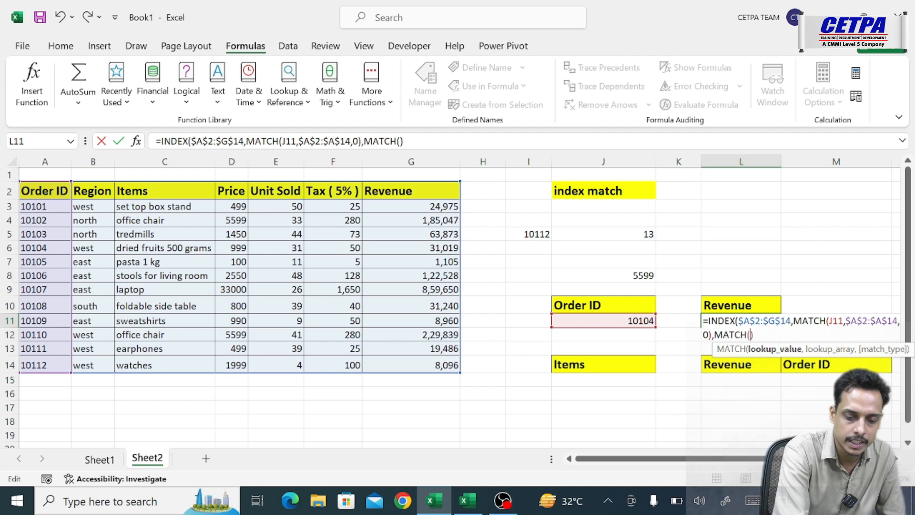
{"action": "left_click", "coordinate": [731, 305]}
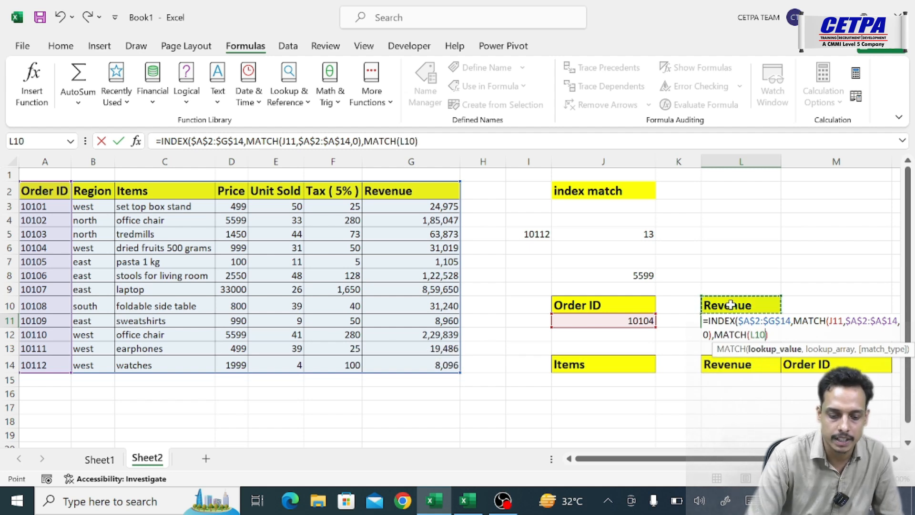
{"action": "type", "text": ","}
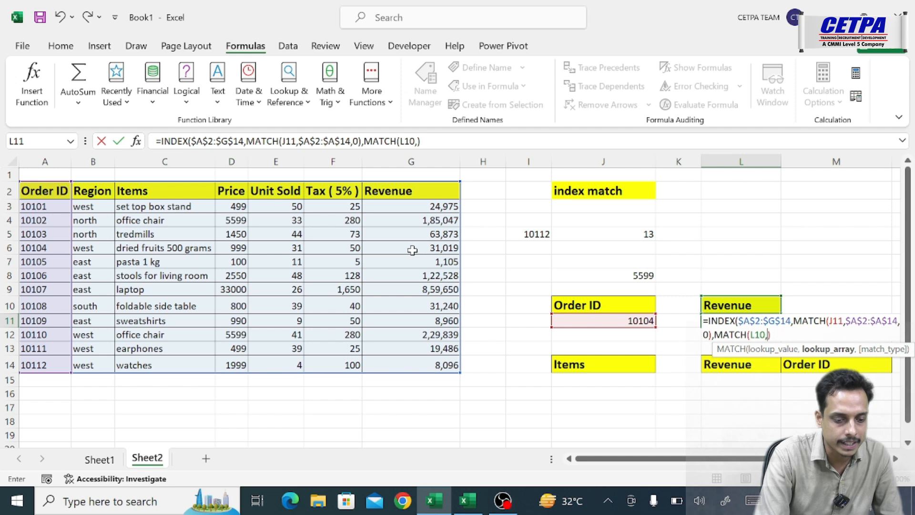
- Give the column MATCH the absolute header range $A$2:$G$2 and match type 0, then close and enter the L11 formula
{"action": "left_click_drag", "start_coordinate": [48, 192], "coordinate": [444, 188]}
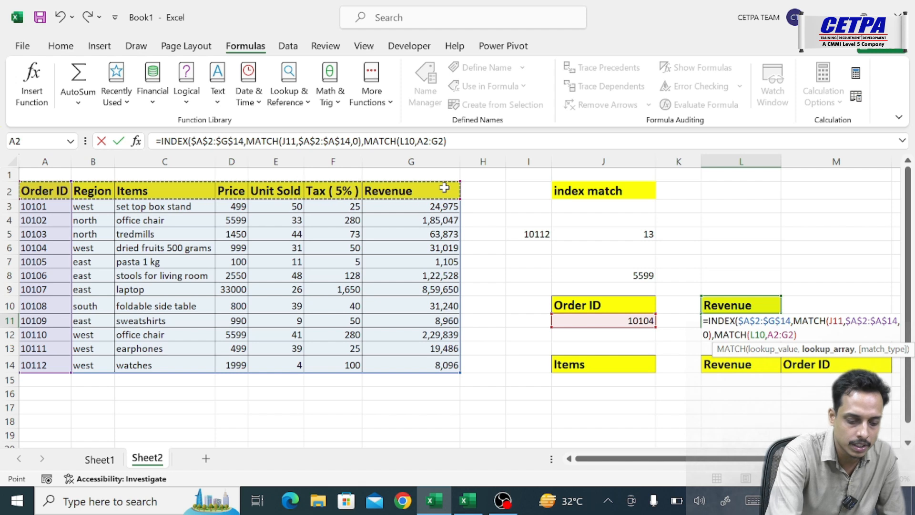
{"action": "key", "text": "F4"}
{"action": "type", "text": ",0"}
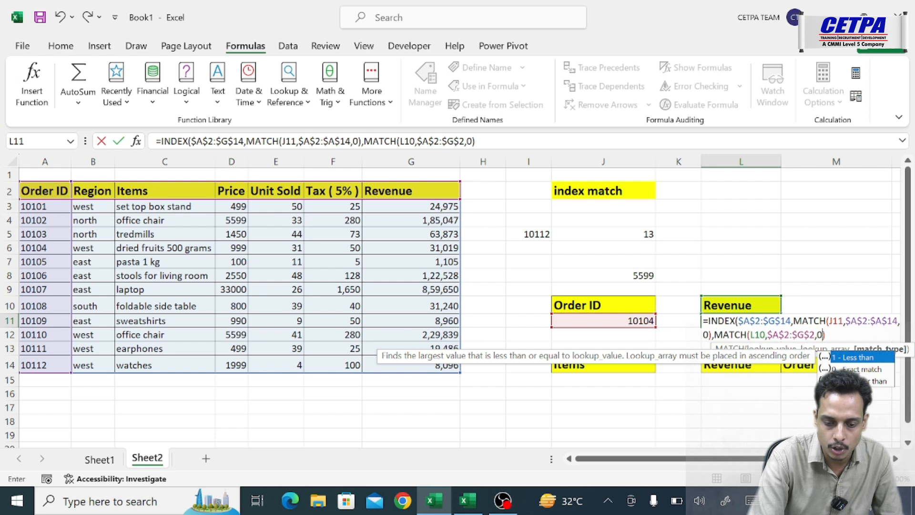
{"action": "type", "text": ")"}
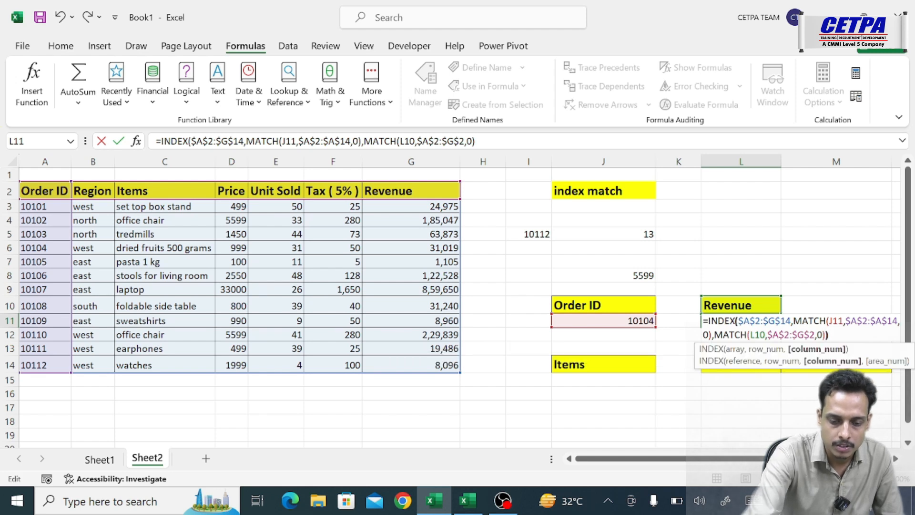
{"action": "type", "text": ")"}
{"action": "key", "text": "Return"}
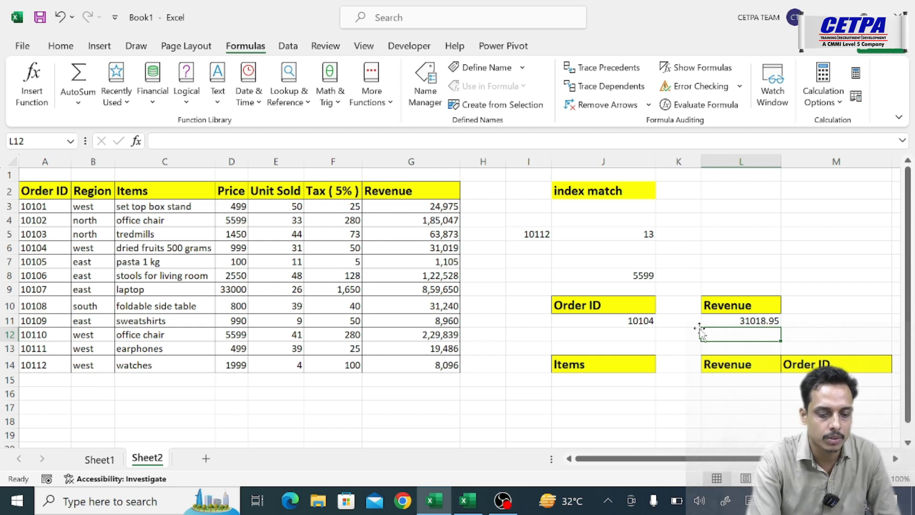
- Review the arguments of the combined INDEX-MATCH formula in L11, leaving the formula as it is
{"action": "double_click", "coordinate": [738, 318]}
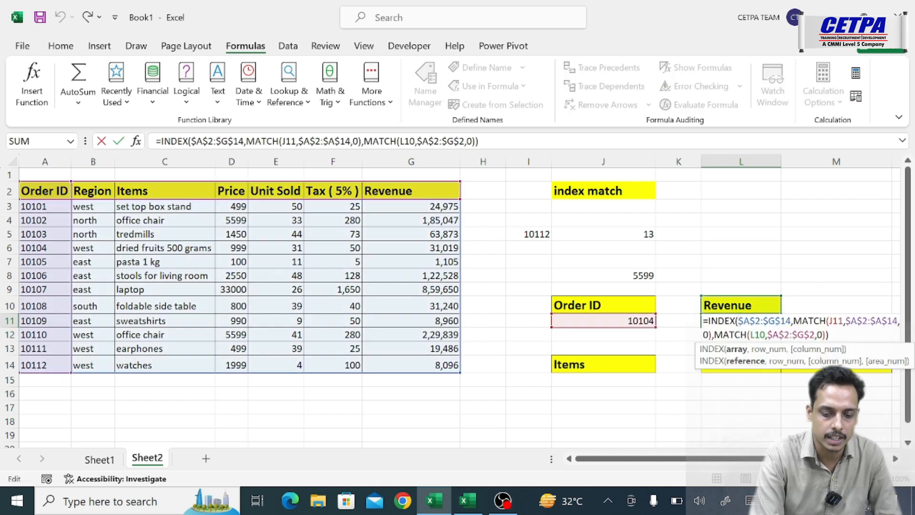
{"action": "key", "text": "Return"}
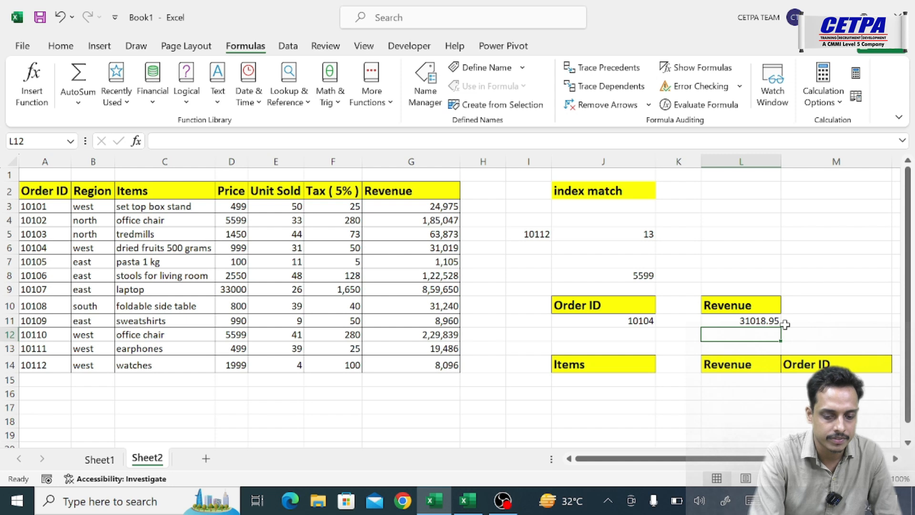
{"action": "double_click", "coordinate": [752, 319]}
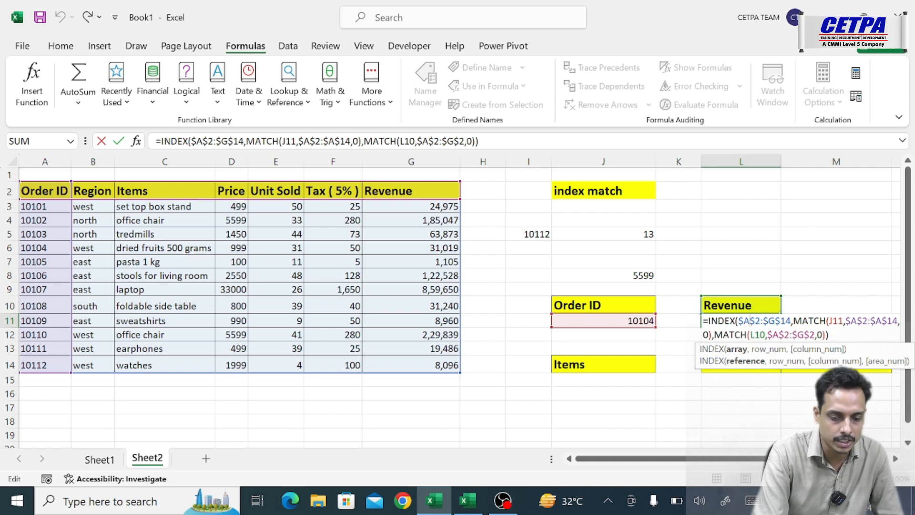
{"action": "key", "text": "Return"}
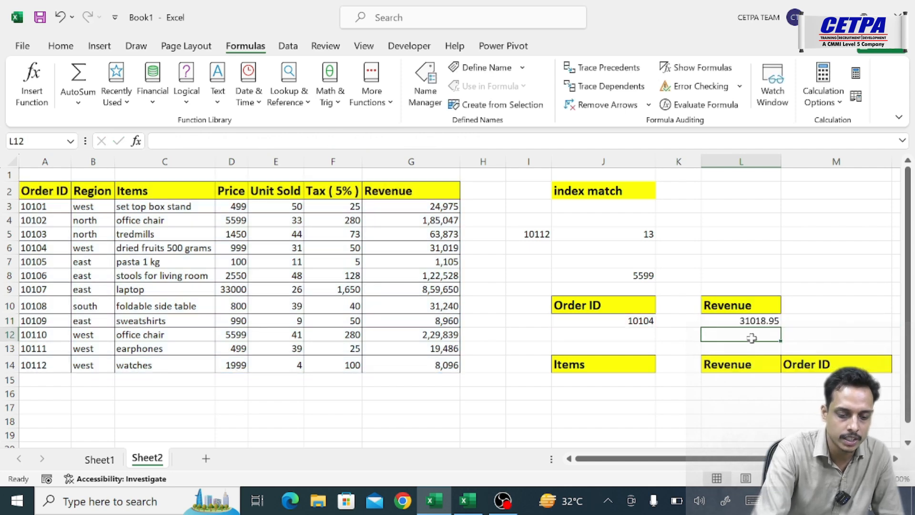
- Choose Order ID 10108 in J11 and compare the returned revenue with that order's Revenue cell in the table
{"action": "left_click", "coordinate": [583, 381]}
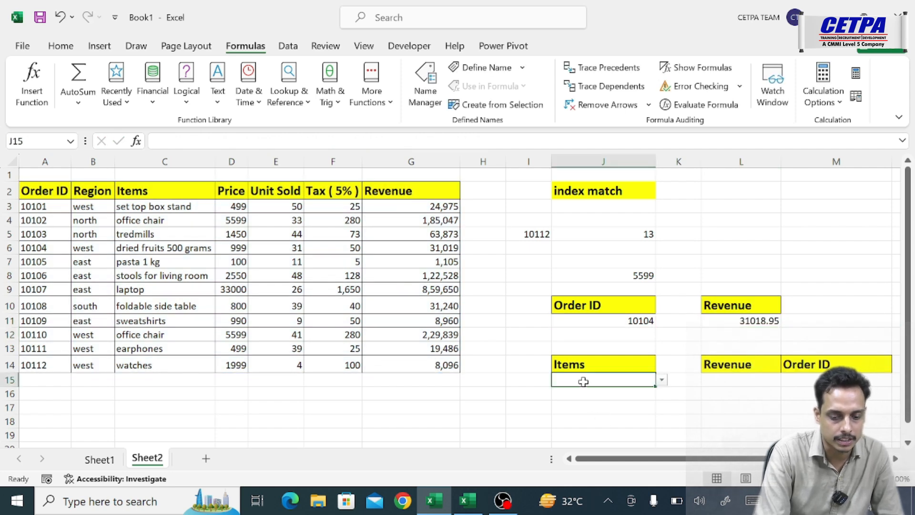
{"action": "left_click", "coordinate": [628, 322]}
{"action": "left_click", "coordinate": [662, 321]}
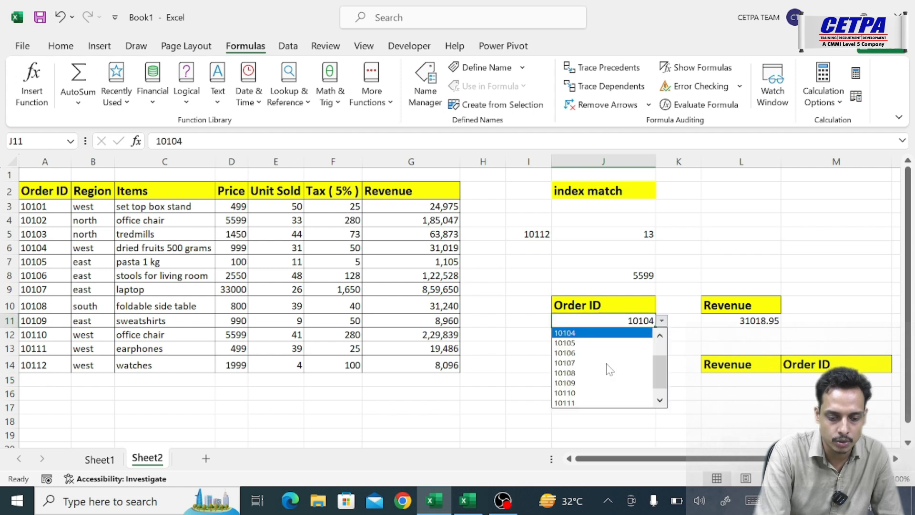
{"action": "left_click", "coordinate": [594, 372]}
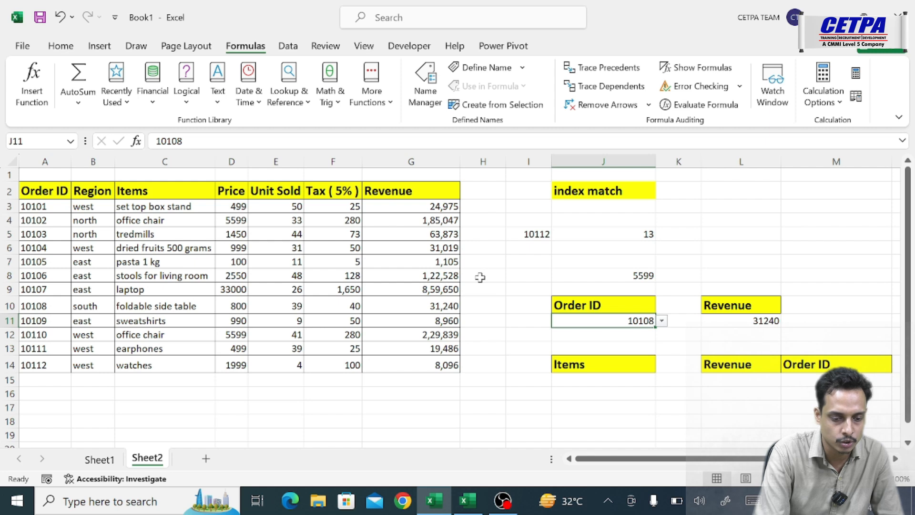
{"action": "left_click", "coordinate": [447, 305]}
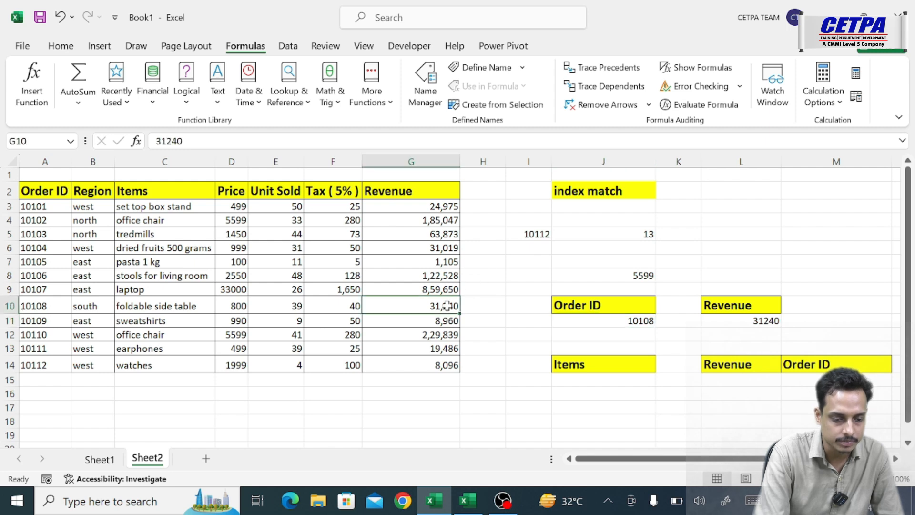
- Choose Order ID 10110 in J11 and compare the returned revenue with that order's Revenue cell in the table
{"action": "left_click", "coordinate": [643, 320]}
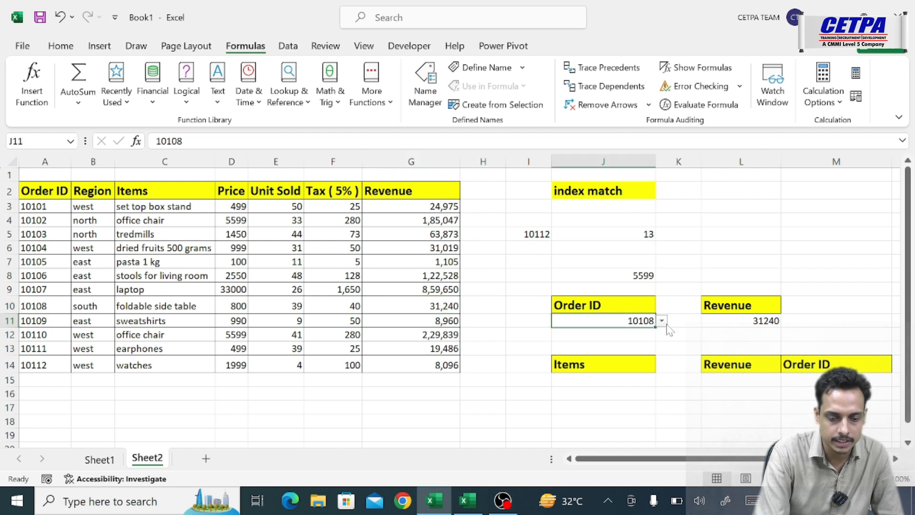
{"action": "left_click", "coordinate": [662, 321]}
{"action": "left_click", "coordinate": [593, 380]}
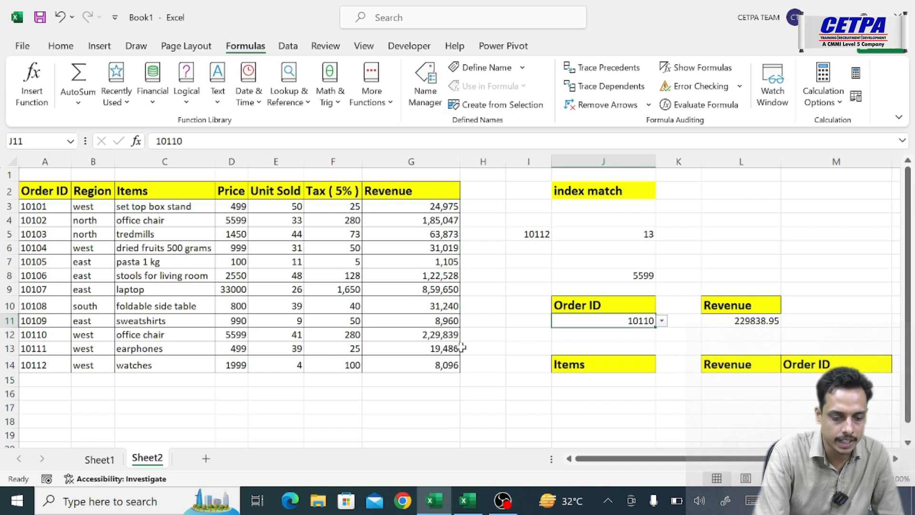
{"action": "left_click", "coordinate": [440, 344]}
{"action": "left_click", "coordinate": [436, 335]}
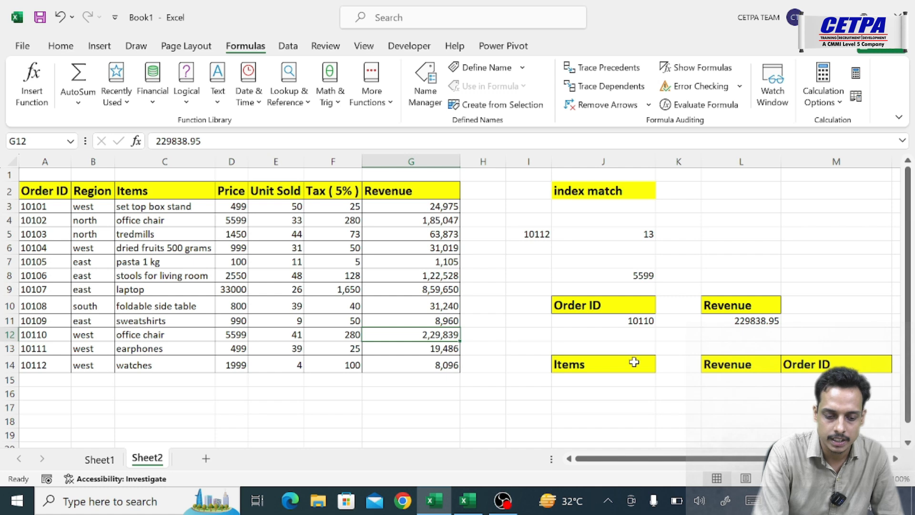
- Choose tredmills from the Items dropdown list in J15
{"action": "left_click", "coordinate": [630, 380]}
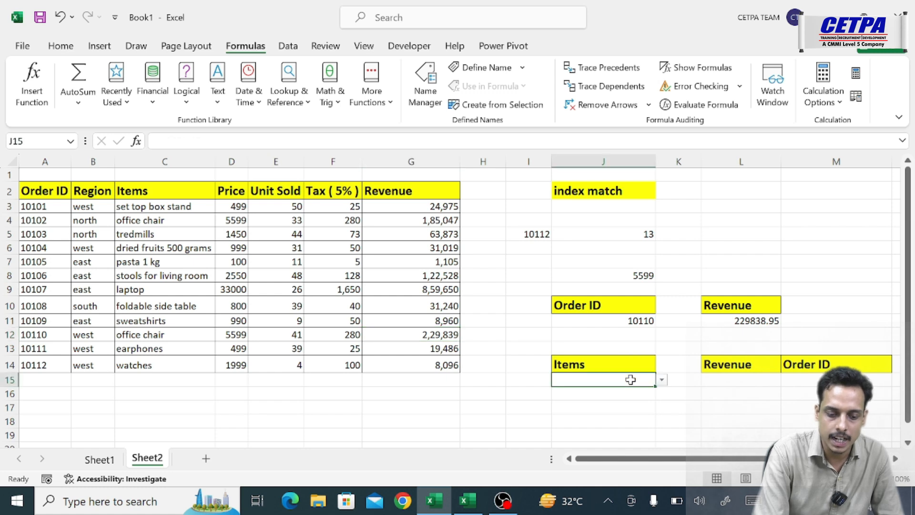
{"action": "left_click", "coordinate": [663, 390]}
{"action": "left_click", "coordinate": [648, 378]}
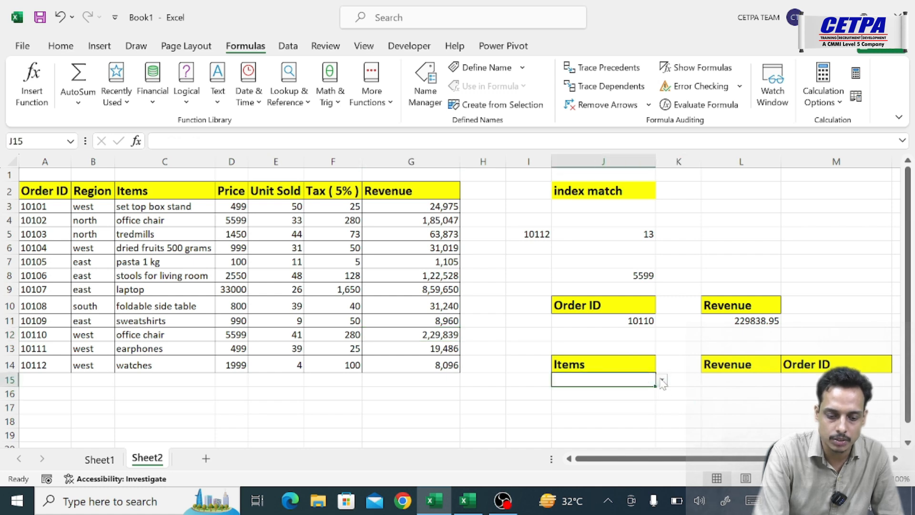
{"action": "left_click", "coordinate": [661, 380]}
{"action": "left_click", "coordinate": [600, 411]}
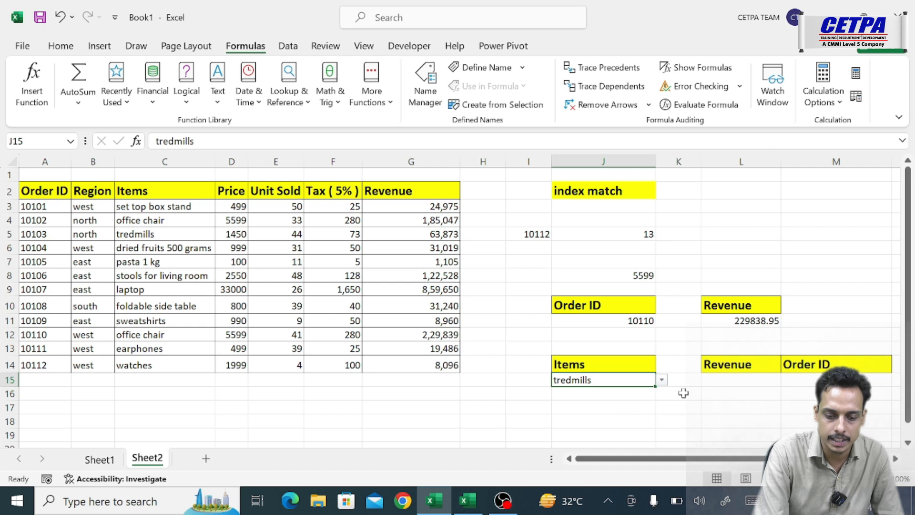
- Start an INDEX formula in L15, under the second Revenue header, with the whole order table $A$2:$G$14 as the absolute array
{"action": "left_click", "coordinate": [720, 376]}
{"action": "left_click", "coordinate": [805, 377]}
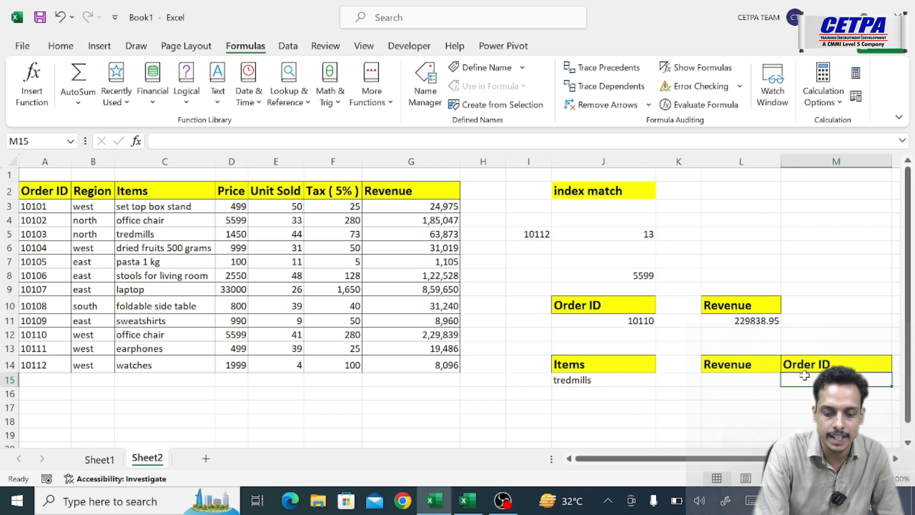
{"action": "left_click", "coordinate": [731, 383]}
{"action": "type", "text": "="}
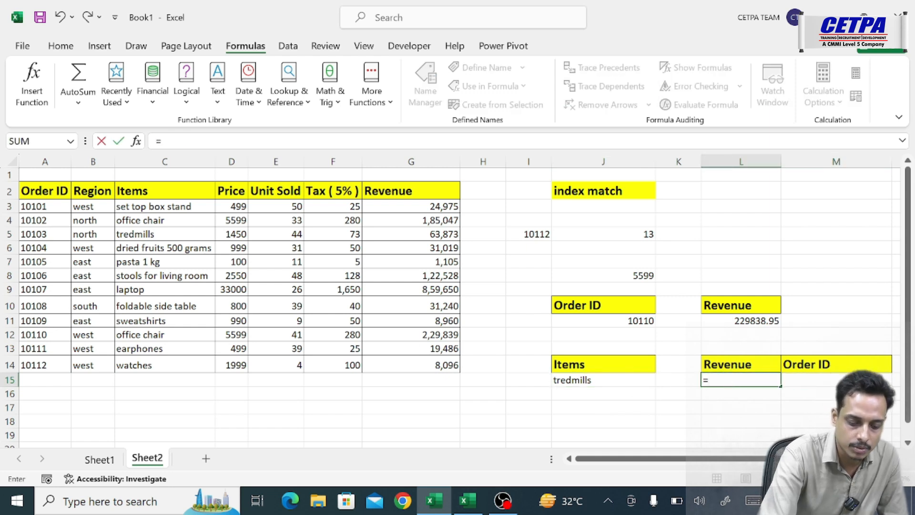
{"action": "type", "text": "inde"}
{"action": "key", "text": "Tab"}
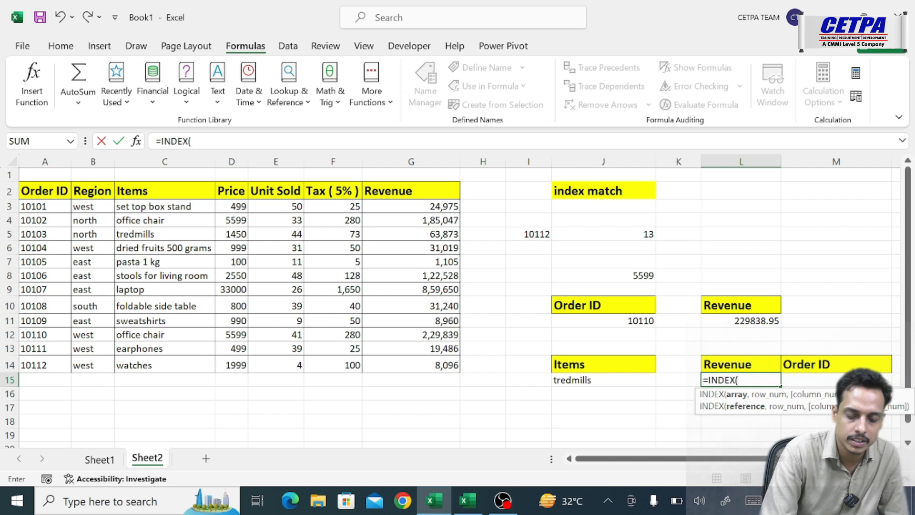
{"action": "left_click", "coordinate": [54, 187]}
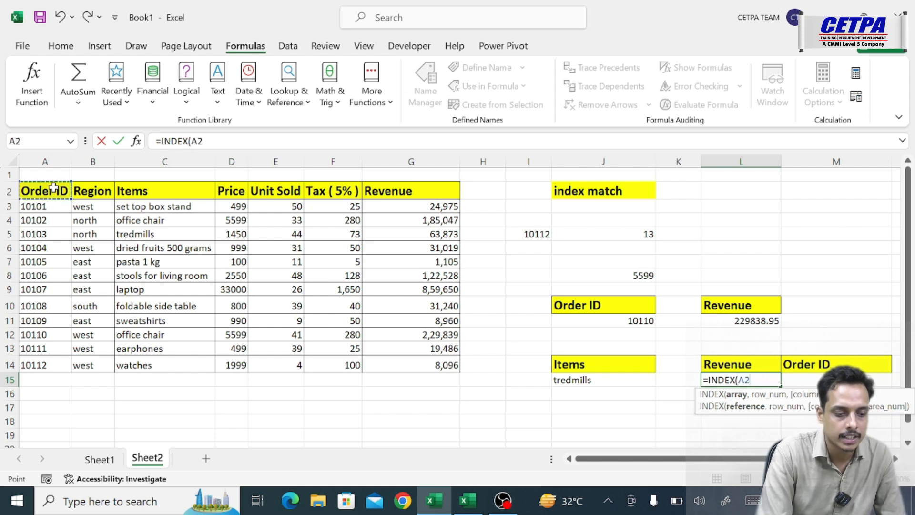
{"action": "key", "text": "ctrl+shift+Right"}
{"action": "key", "text": "ctrl+shift+Down"}
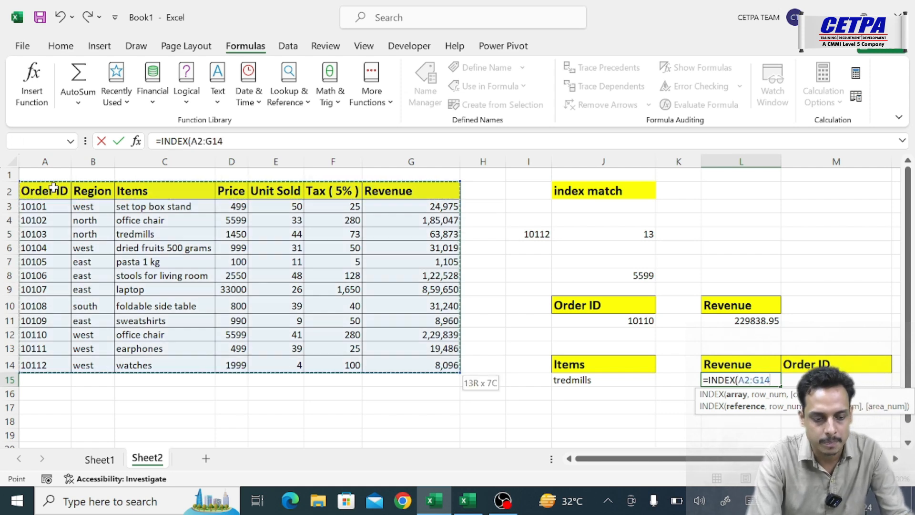
{"action": "key", "text": "F4"}
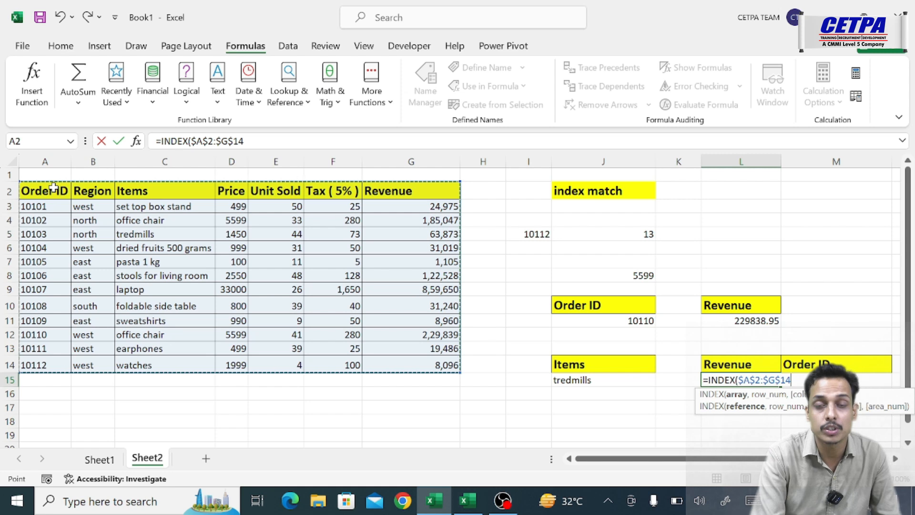
{"action": "type", "text": ","}
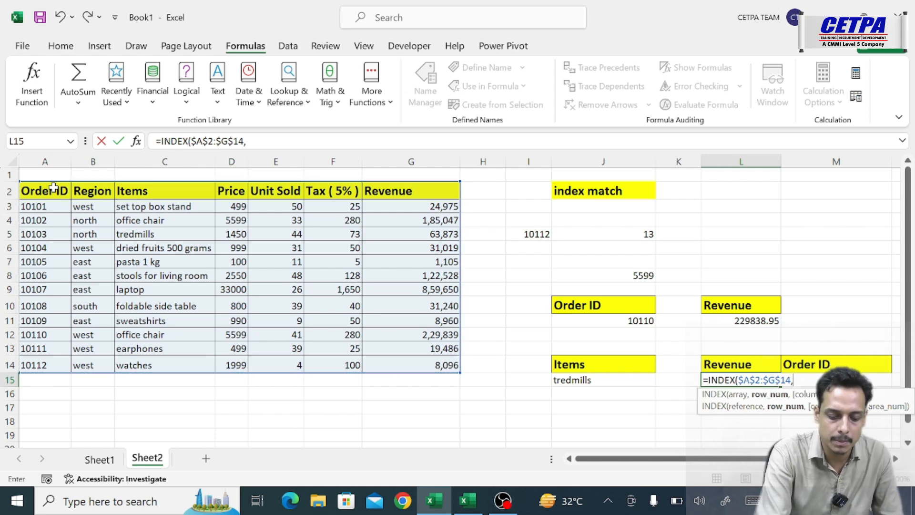
{"action": "type", "text": "matc"}
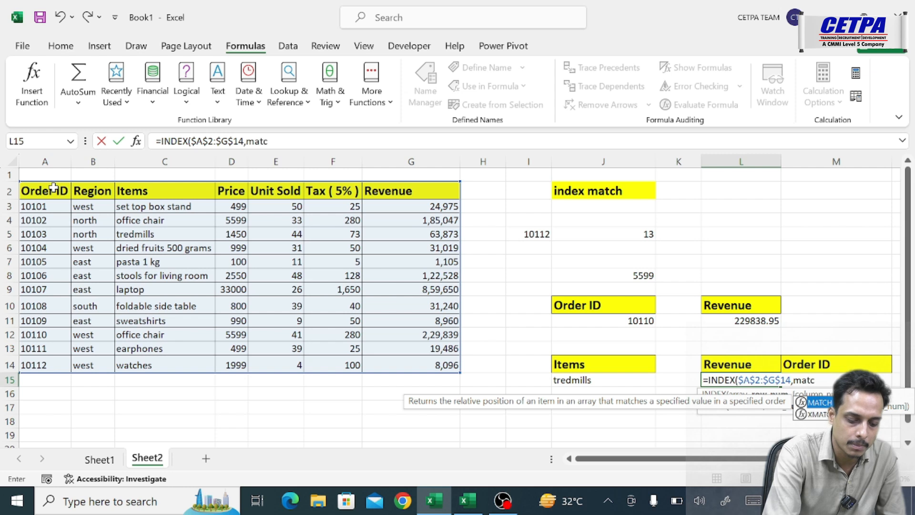
{"action": "type", "text": "h"}
- Nest a MATCH as the INDEX row number, looking up item cell J15 in the absolute Items column range $C$2:$C$14
{"action": "key", "text": "Tab"}
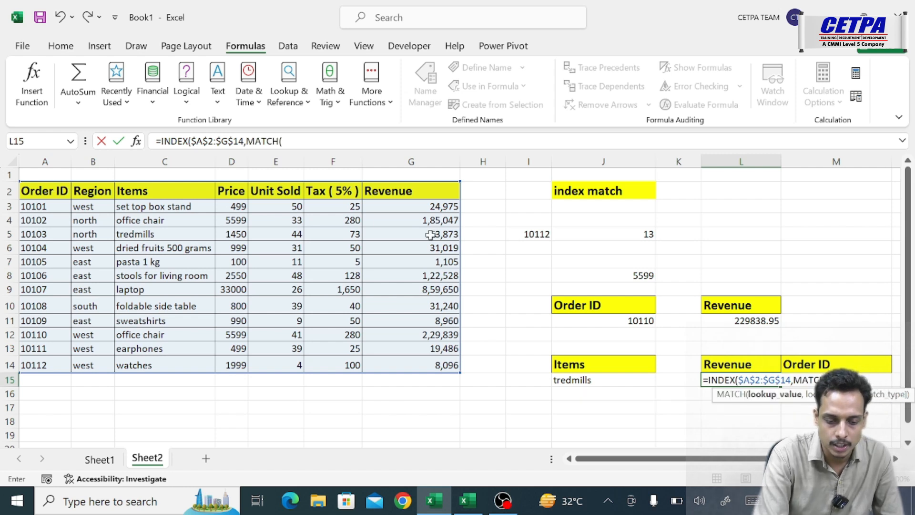
{"action": "left_click", "coordinate": [583, 380]}
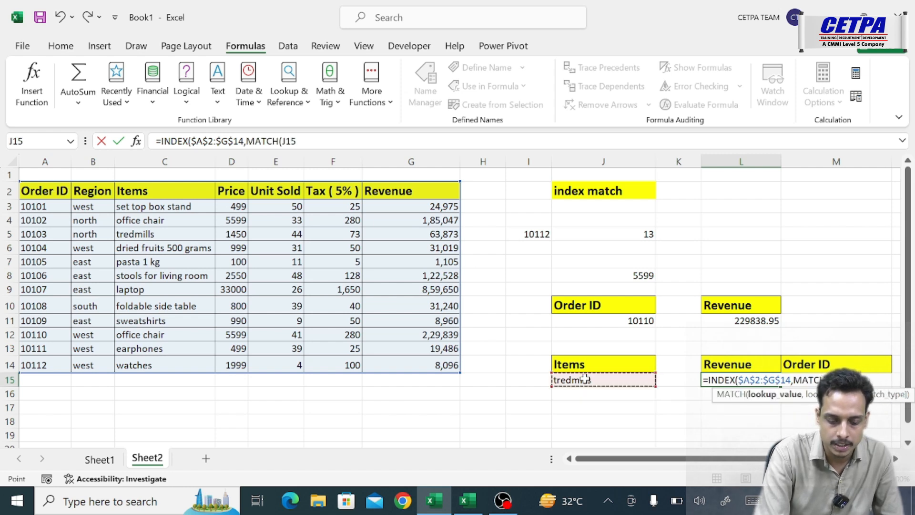
{"action": "type", "text": ","}
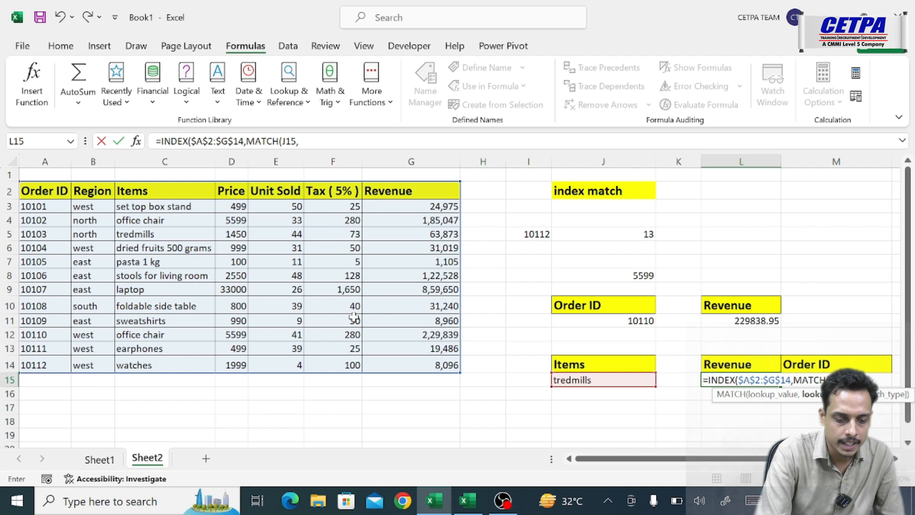
{"action": "left_click", "coordinate": [147, 189]}
{"action": "key", "text": "ctrl+shift+Down"}
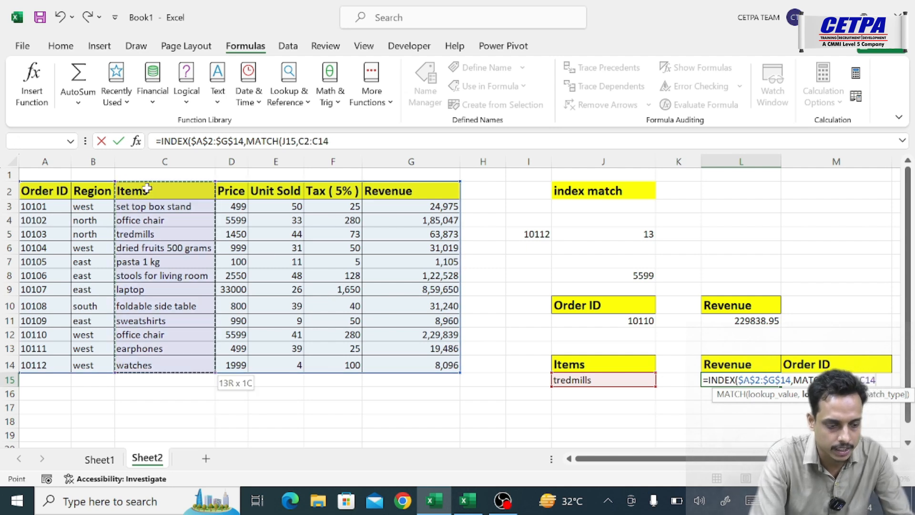
{"action": "key", "text": "F4"}
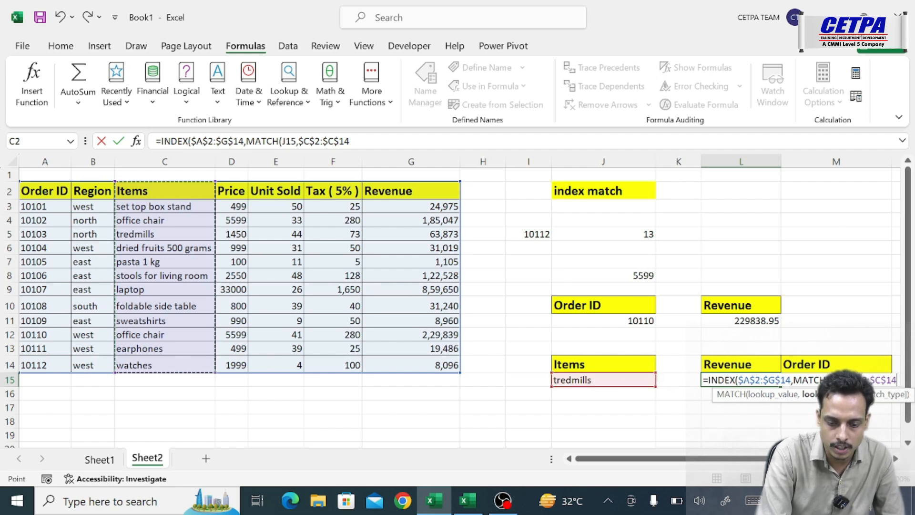
- Make the MATCH lookup value absolute as $J$15 and complete this MATCH with exact match type 0
{"action": "key", "text": "F2"}
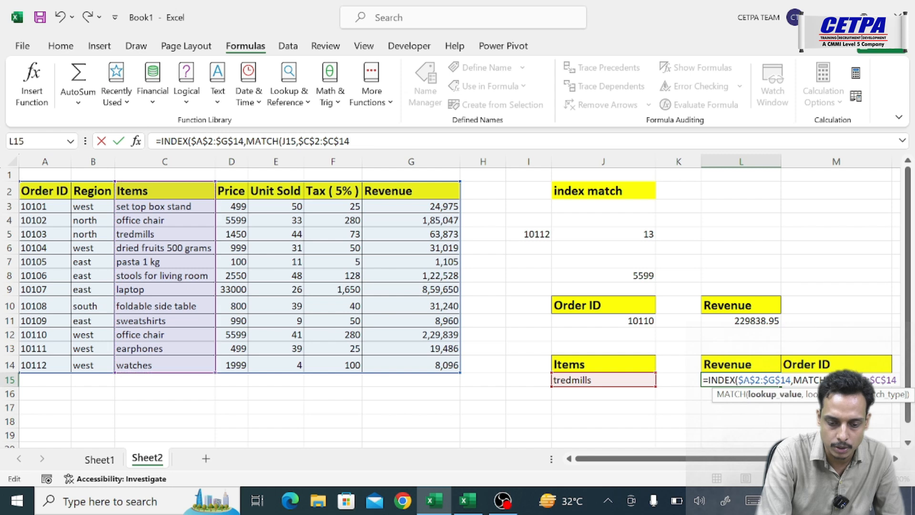
{"action": "key", "text": "F4"}
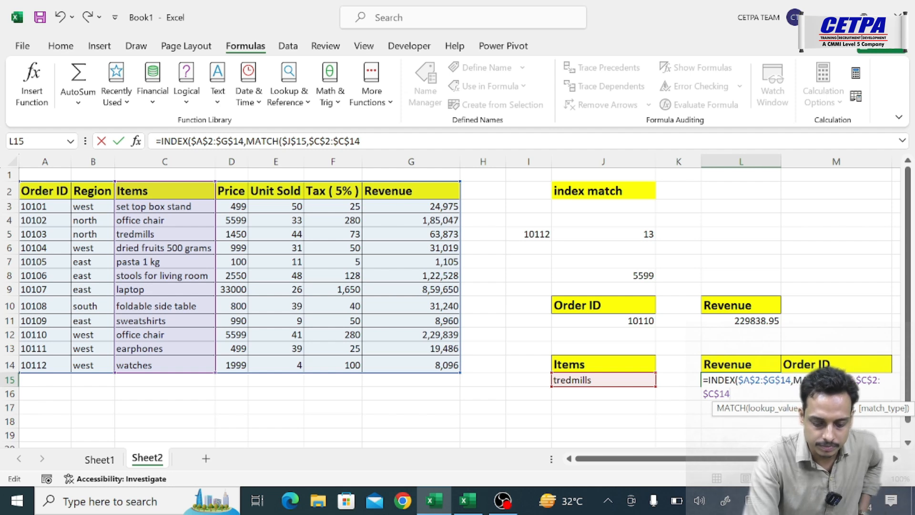
{"action": "type", "text": ","}
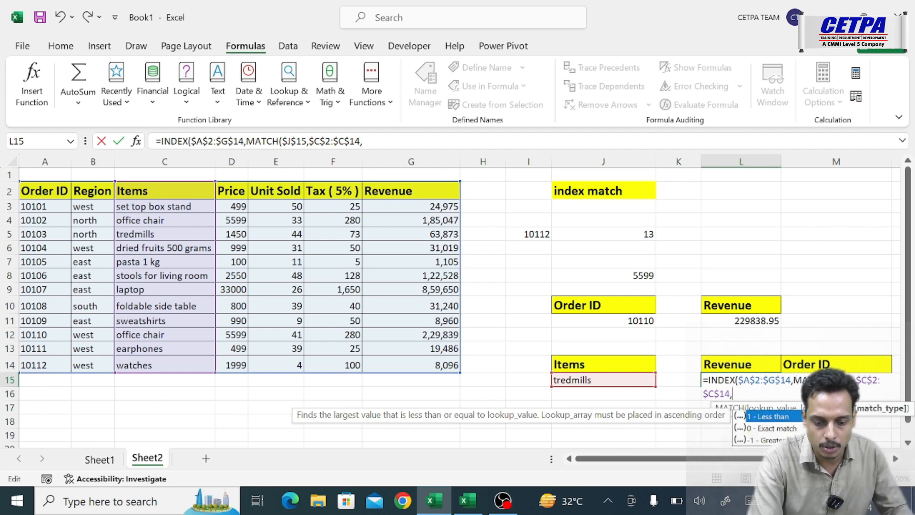
{"action": "type", "text": "0"}
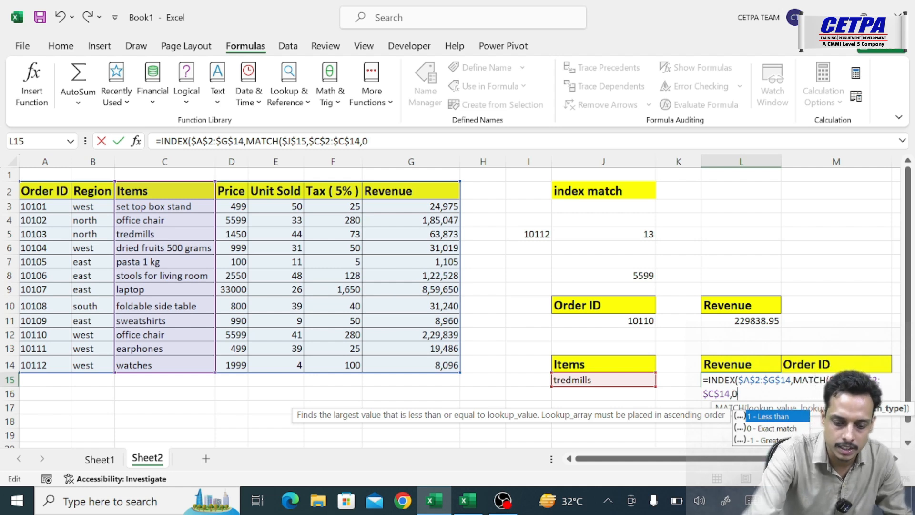
{"action": "type", "text": ")"}
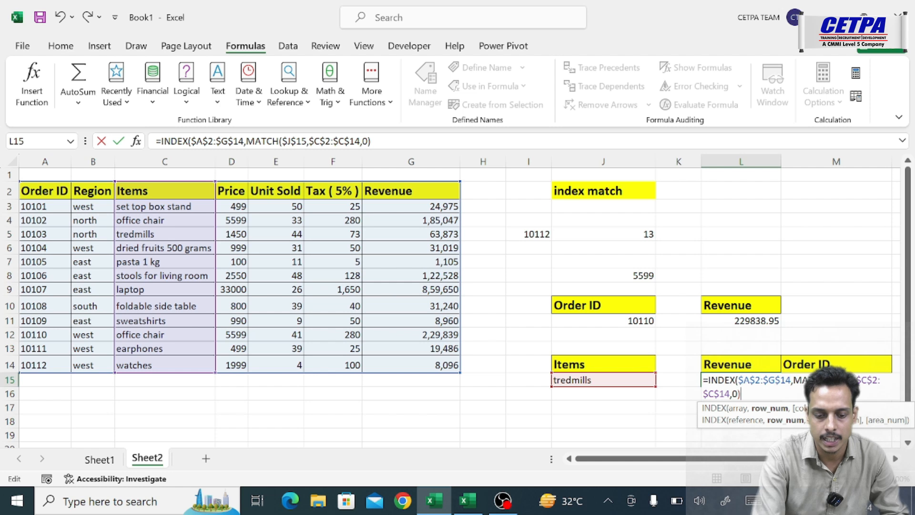
{"action": "type", "text": ","}
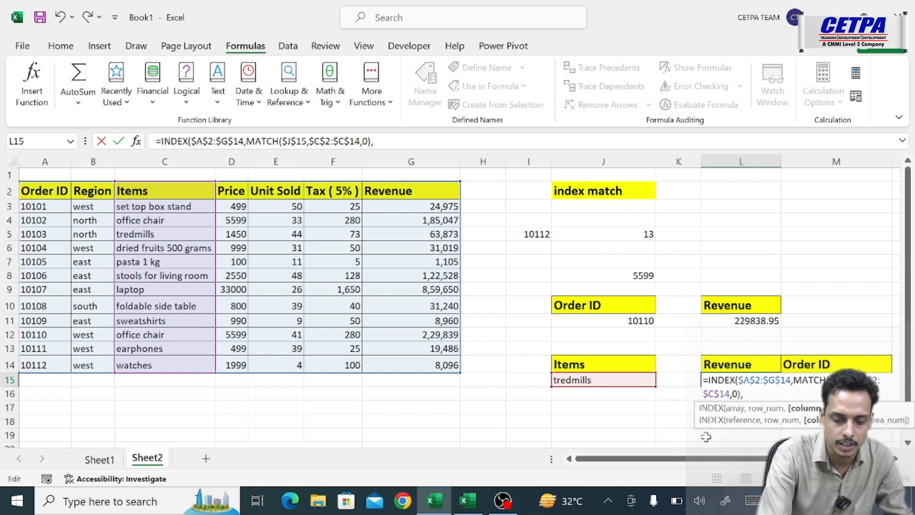
{"action": "type", "text": "match("}
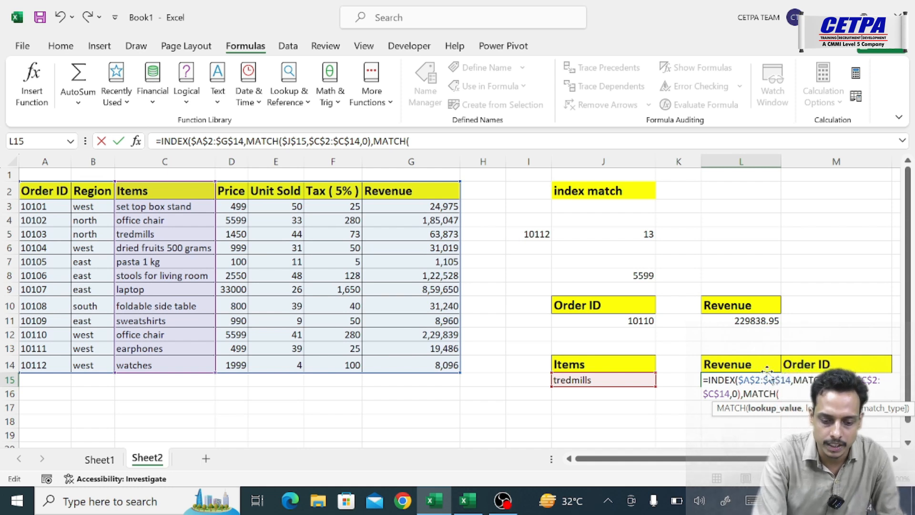
- Add a second MATCH as the INDEX column number, looking up L14 in header row $A$2:$G$2 with match type 0
{"action": "left_click", "coordinate": [736, 362]}
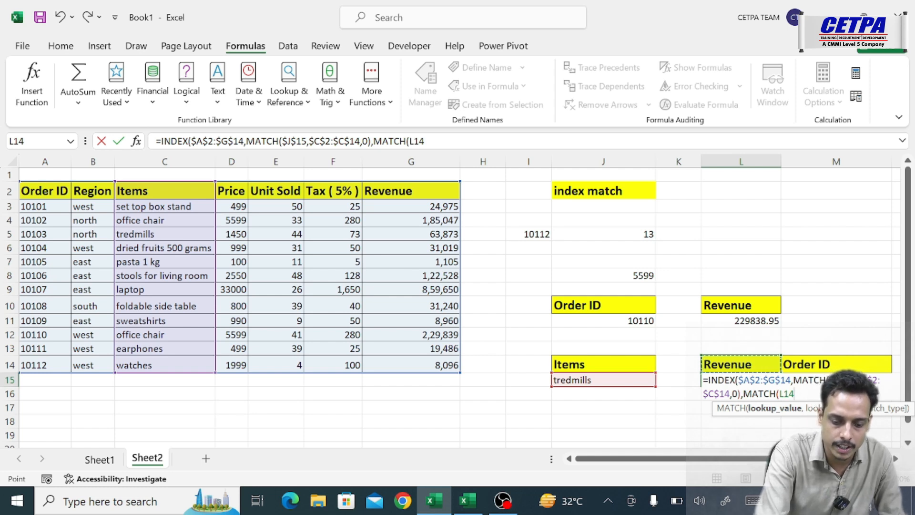
{"action": "type", "text": ","}
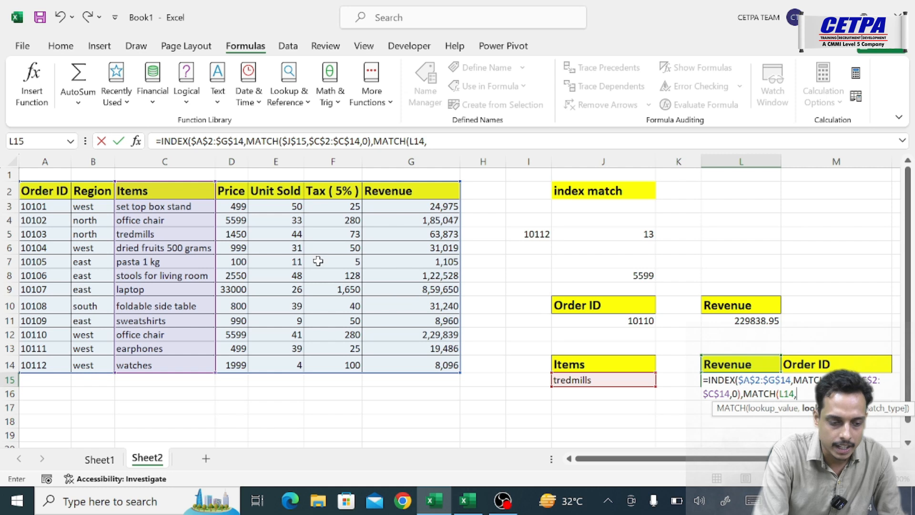
{"action": "left_click_drag", "start_coordinate": [48, 190], "coordinate": [445, 192]}
{"action": "key", "text": "F4"}
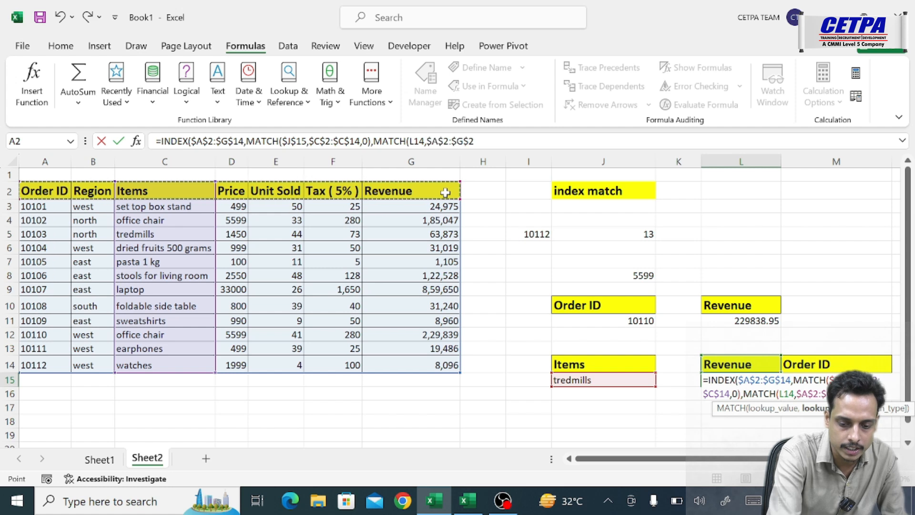
{"action": "type", "text": ",0"}
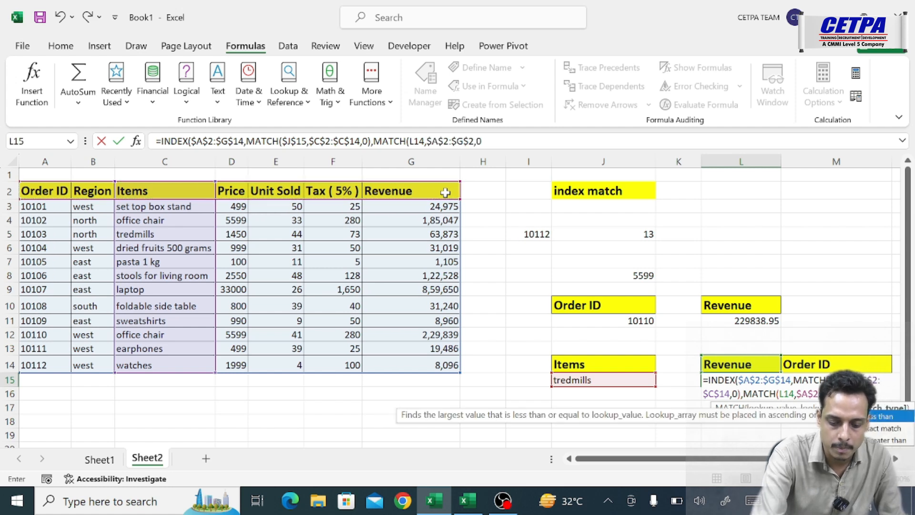
{"action": "type", "text": ")"}
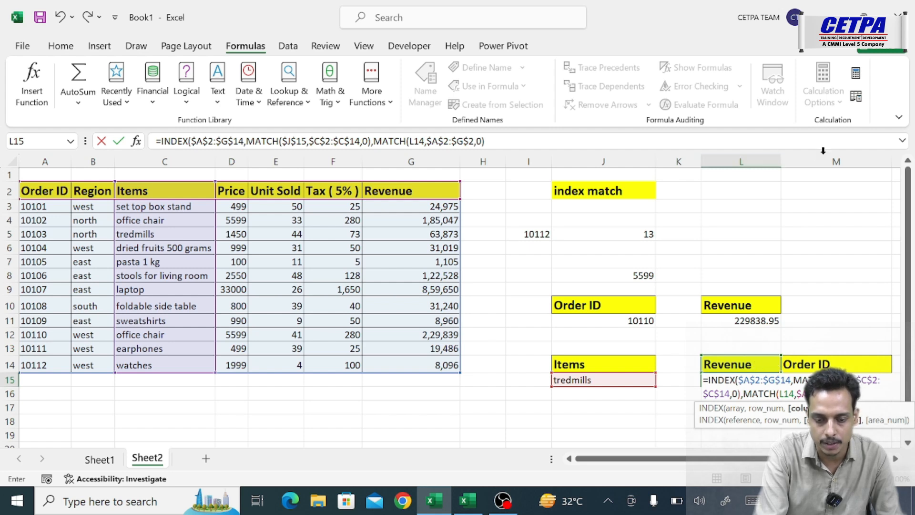
- Lock only the row of the second lookup value as L$14, then close and enter the INDEX-MATCH formula in L15
{"action": "left_click", "coordinate": [784, 393]}
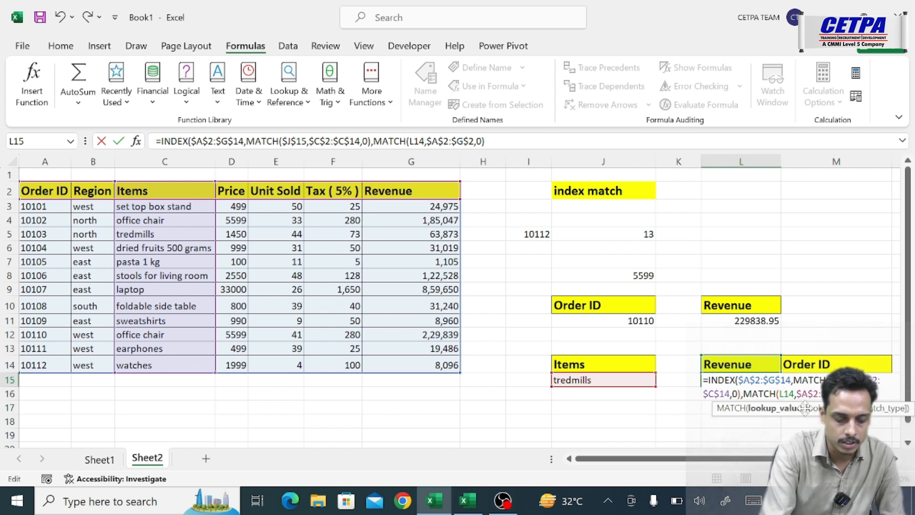
{"action": "type", "text": "$"}
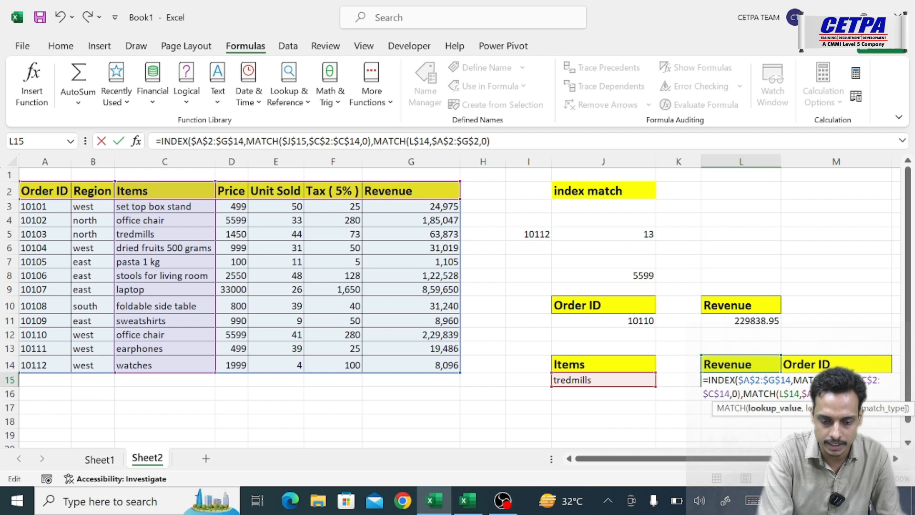
{"action": "left_click", "coordinate": [858, 394]}
{"action": "key", "text": "Return"}
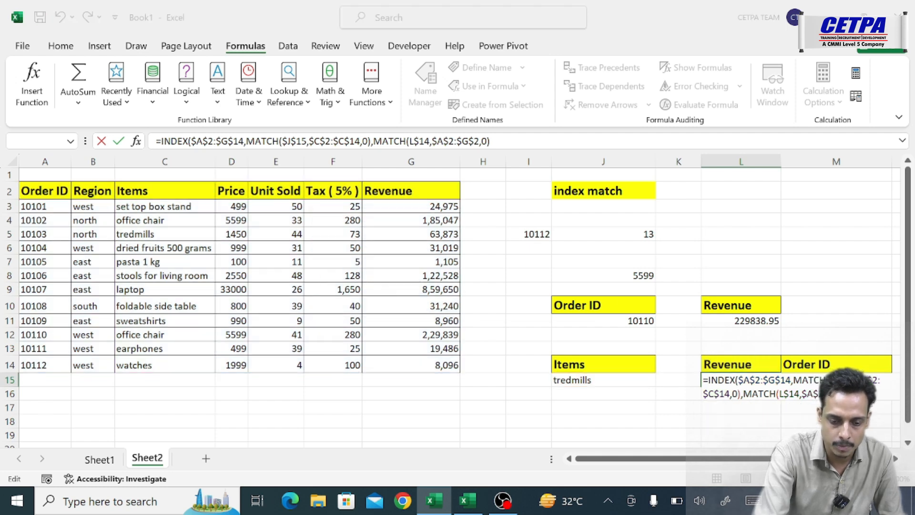
{"action": "key", "text": "Return"}
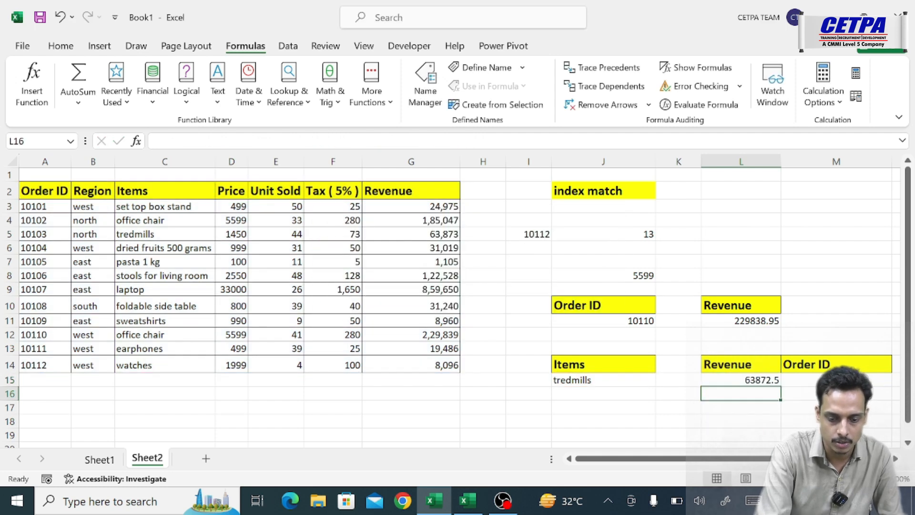
- Fill the L15 formula across to M15 under Order ID and compare the results with the tredmills row in the table
{"action": "left_click_drag", "start_coordinate": [779, 386], "coordinate": [875, 390]}
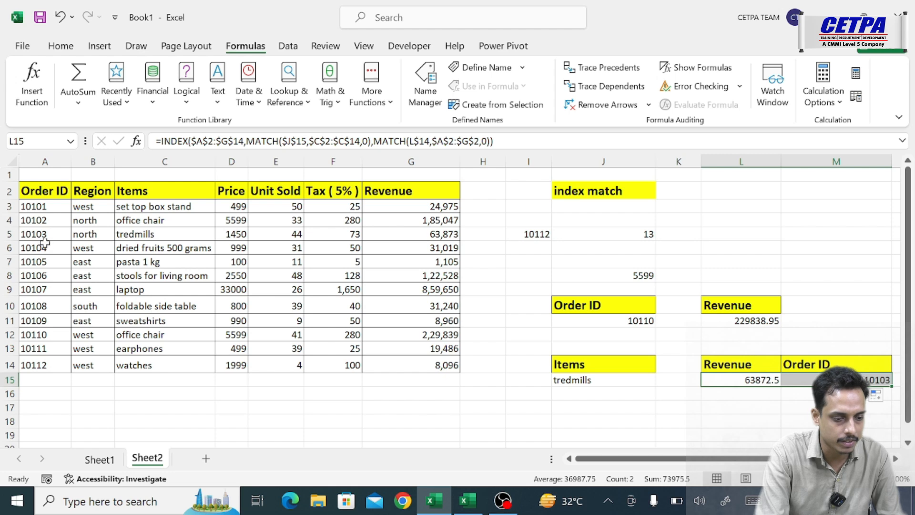
{"action": "left_click", "coordinate": [139, 234]}
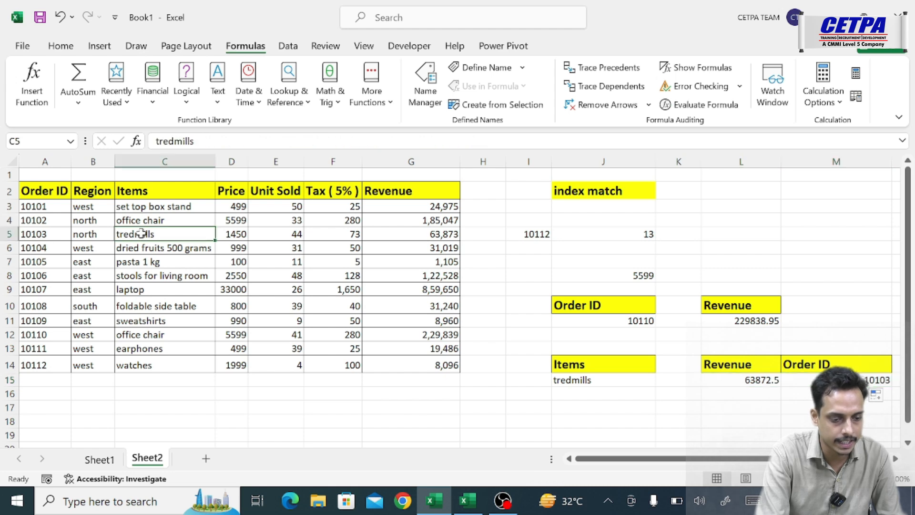
{"action": "left_click", "coordinate": [447, 233]}
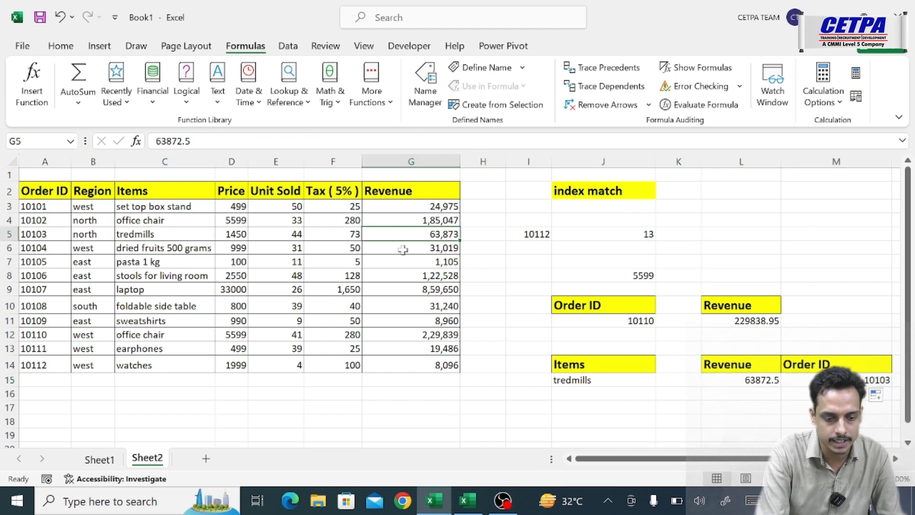
{"action": "left_click", "coordinate": [740, 380]}
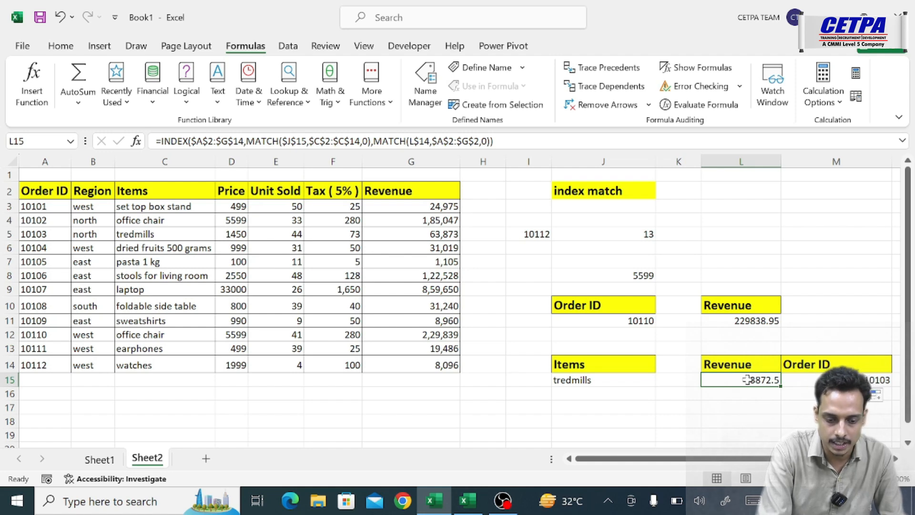
- Choose pasta 1 kg in J15 and compare the returned revenue and order ID with that item's table row
{"action": "left_click", "coordinate": [627, 382]}
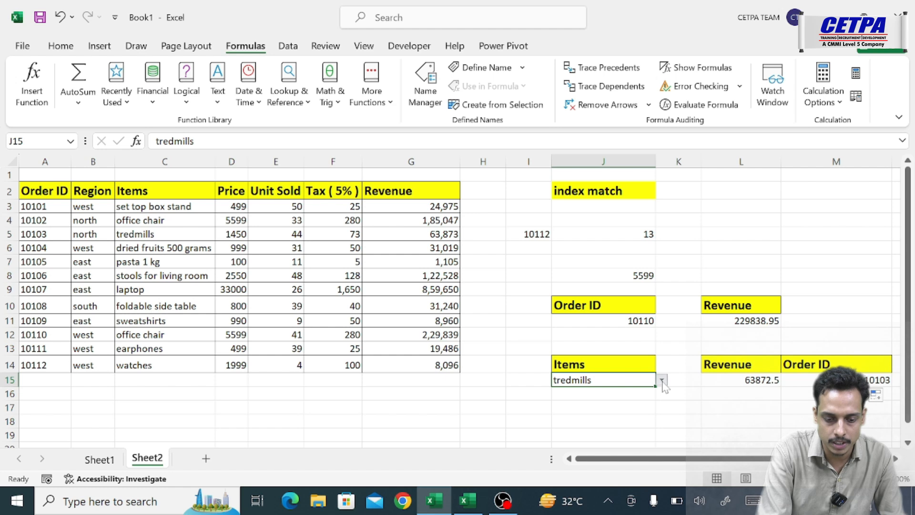
{"action": "left_click", "coordinate": [662, 380]}
{"action": "left_click", "coordinate": [596, 407]}
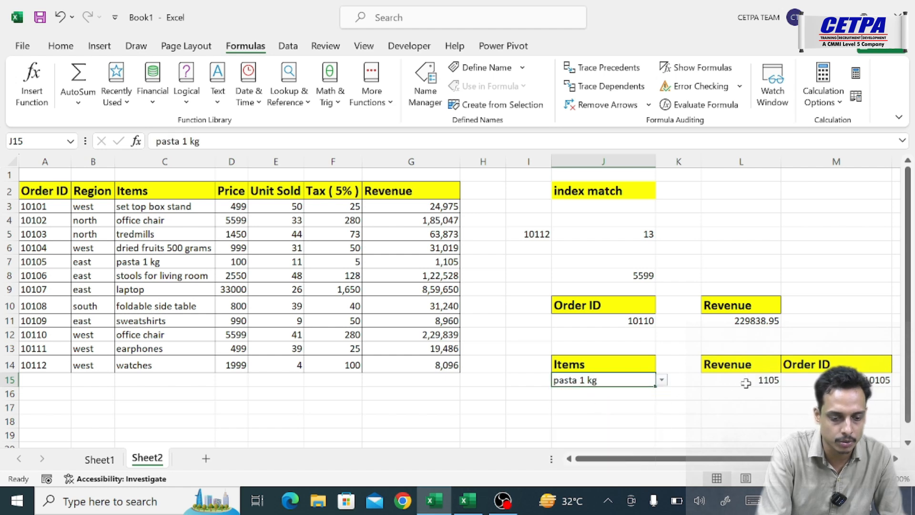
{"action": "left_click", "coordinate": [445, 262]}
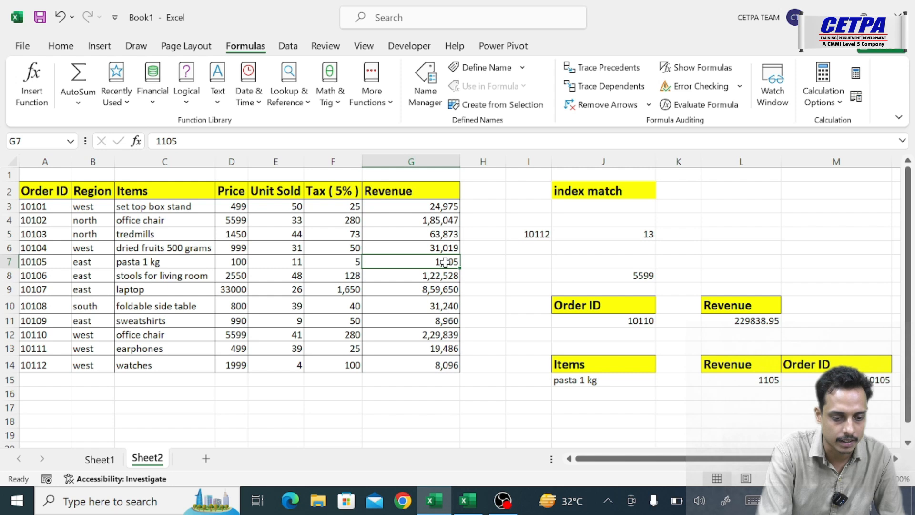
{"action": "left_click", "coordinate": [53, 261]}
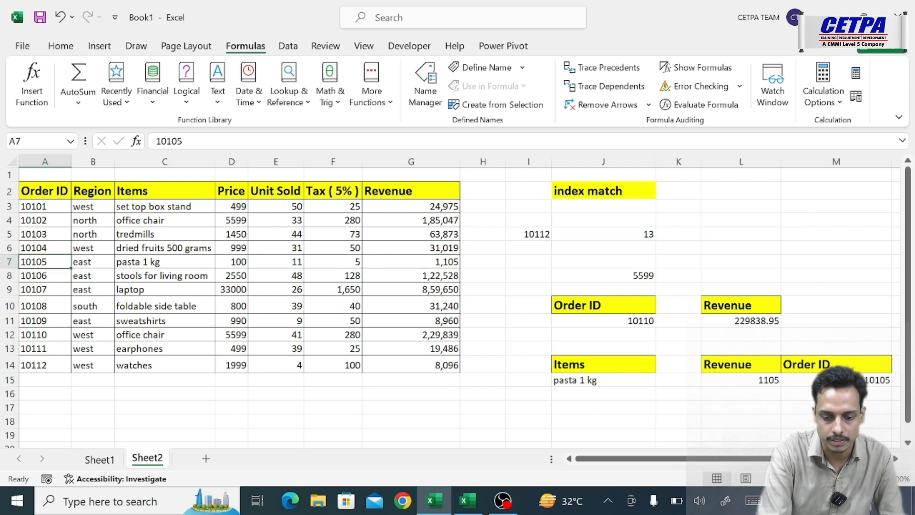
{"action": "left_click", "coordinate": [800, 380]}
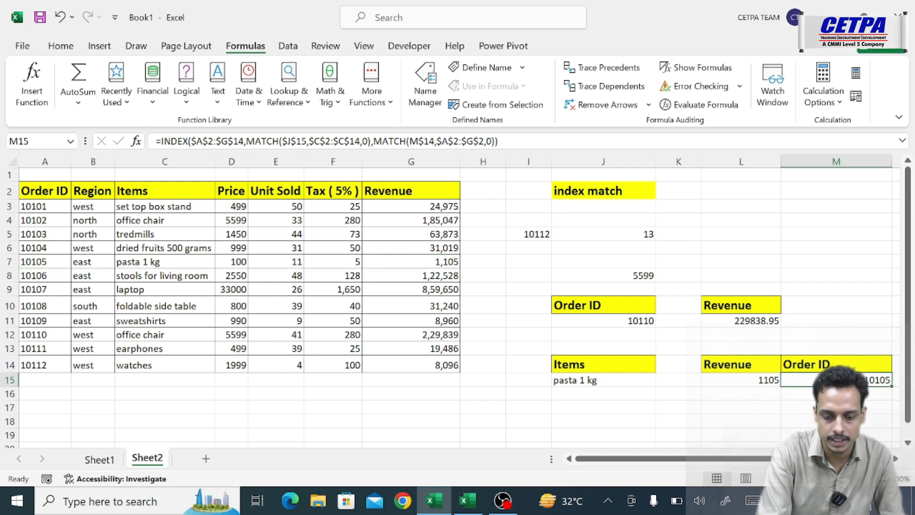
- Choose office chair in J15 and compare the returned order ID and revenue with its first row in the table
{"action": "left_click", "coordinate": [633, 380]}
{"action": "left_click", "coordinate": [661, 380]}
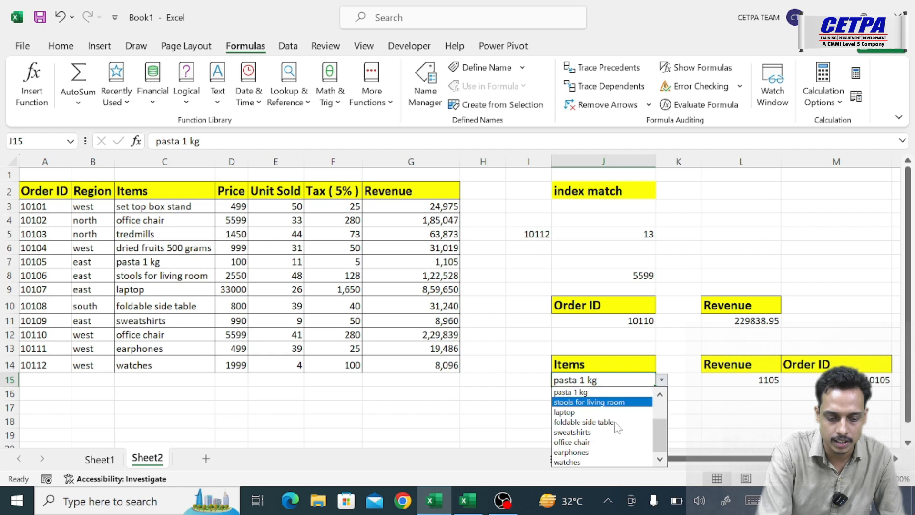
{"action": "left_click", "coordinate": [594, 443]}
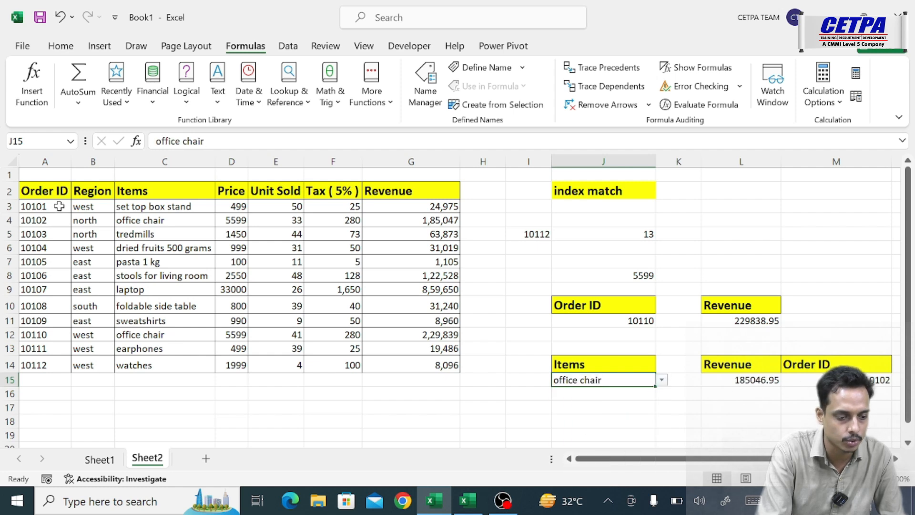
{"action": "left_click", "coordinate": [48, 219]}
{"action": "left_click", "coordinate": [147, 220]}
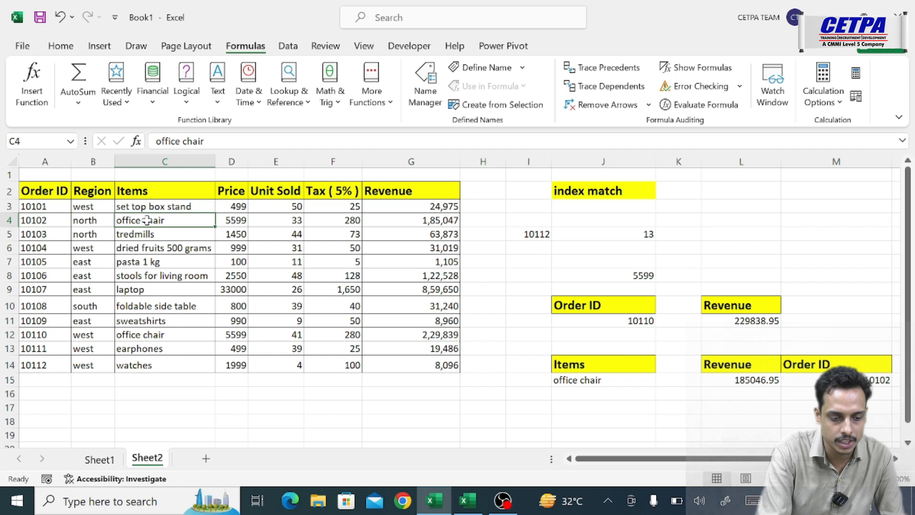
{"action": "left_click", "coordinate": [430, 220]}
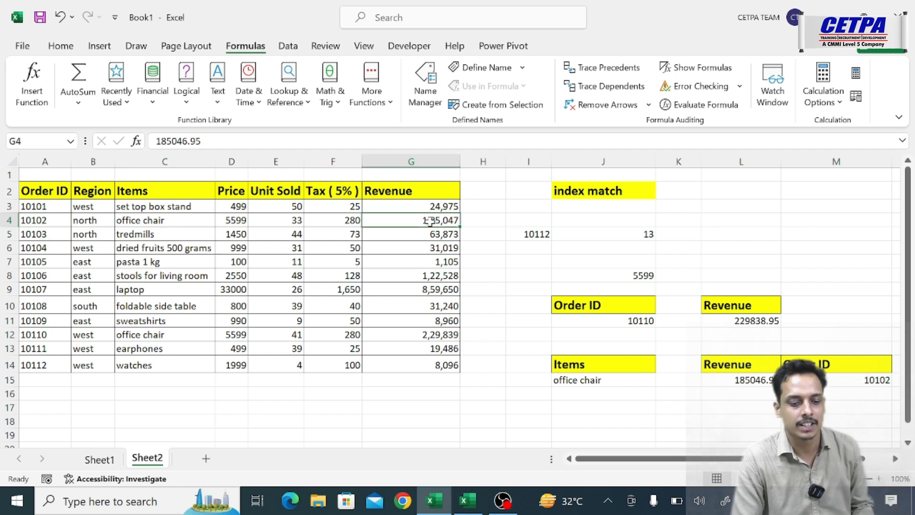